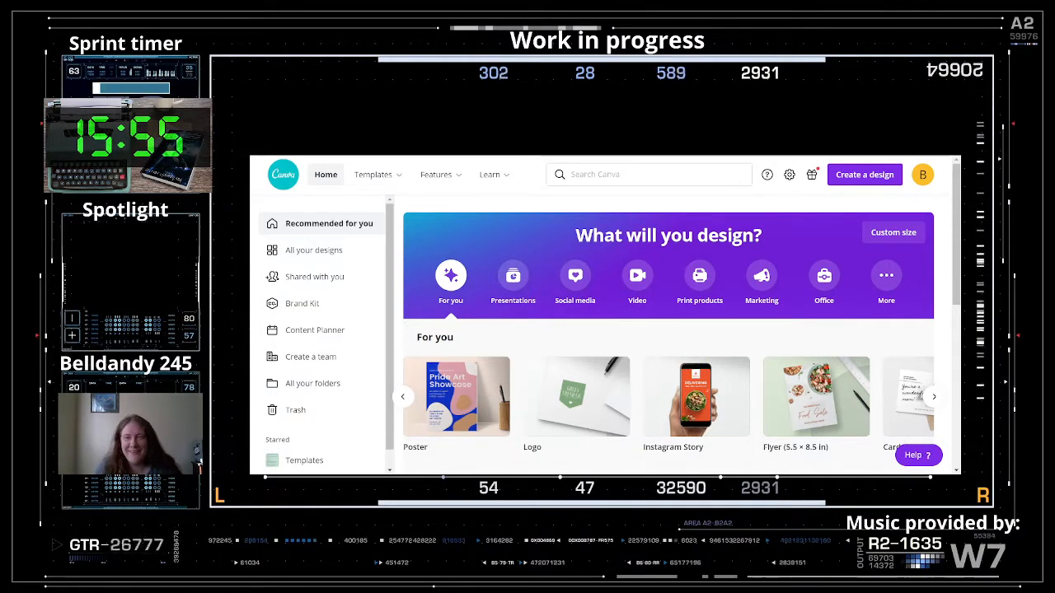
- Look over the brand kit page and the suggested design types on the home page
{"action": "left_click", "coordinate": [350, 302]}
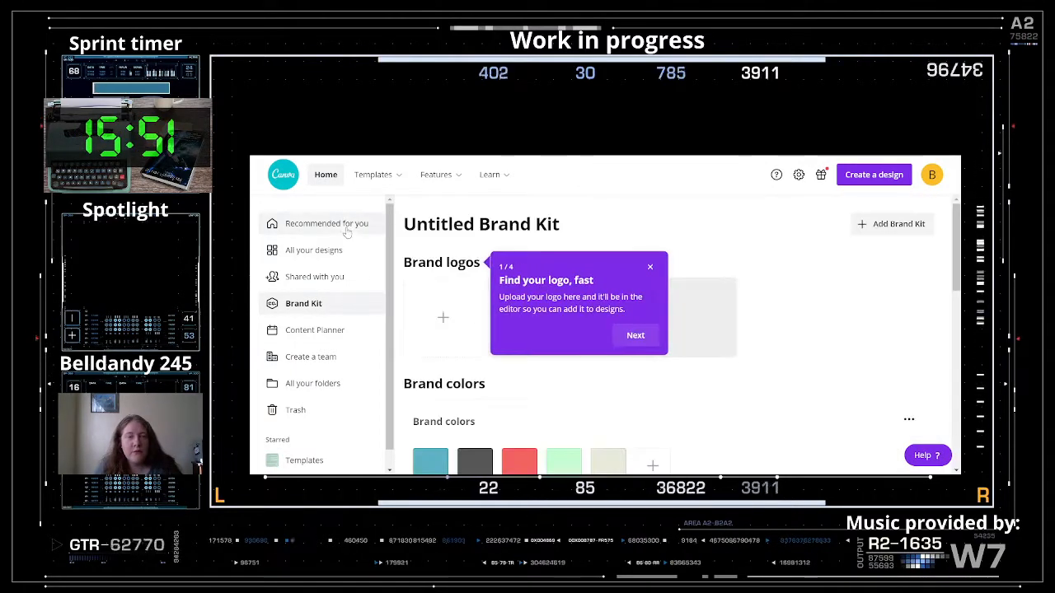
{"action": "left_click", "coordinate": [282, 174]}
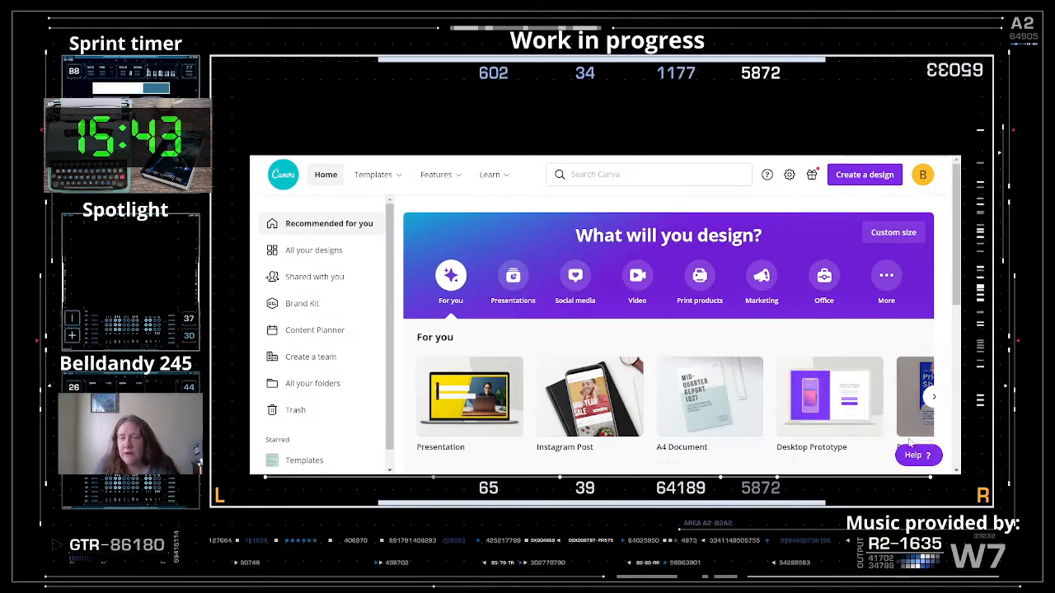
{"action": "left_click", "coordinate": [934, 397]}
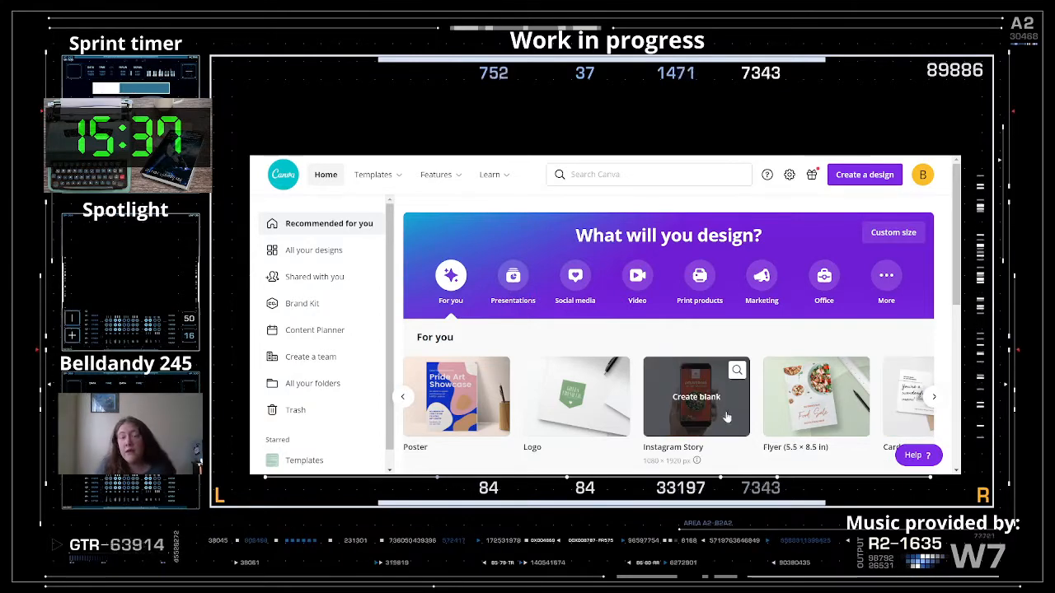
{"action": "left_click", "coordinate": [403, 397]}
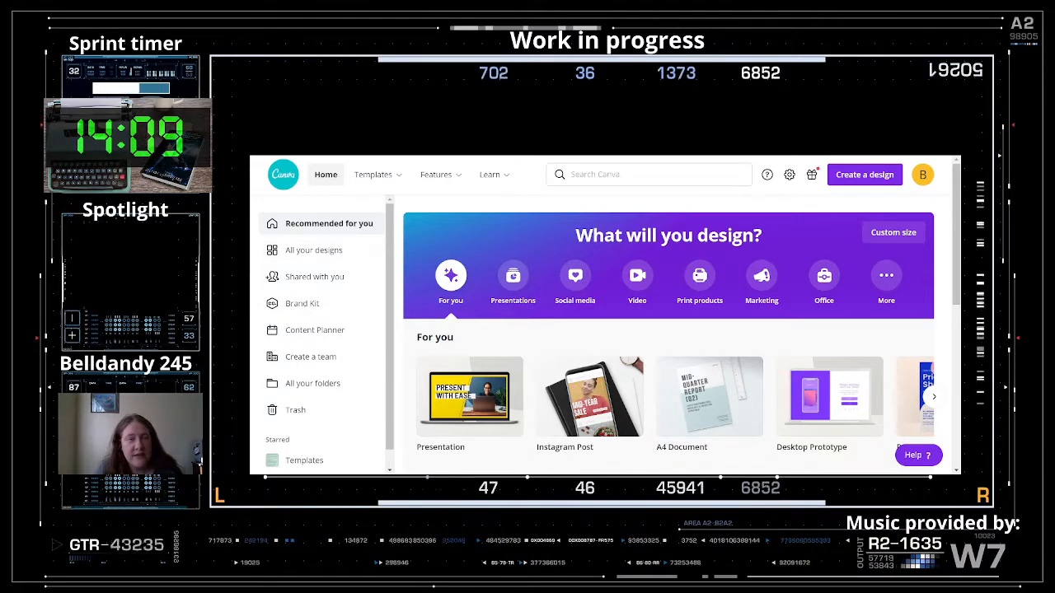
- Create a blank 16:9 presentation and scroll through the presentation template categories
{"action": "left_click", "coordinate": [482, 399]}
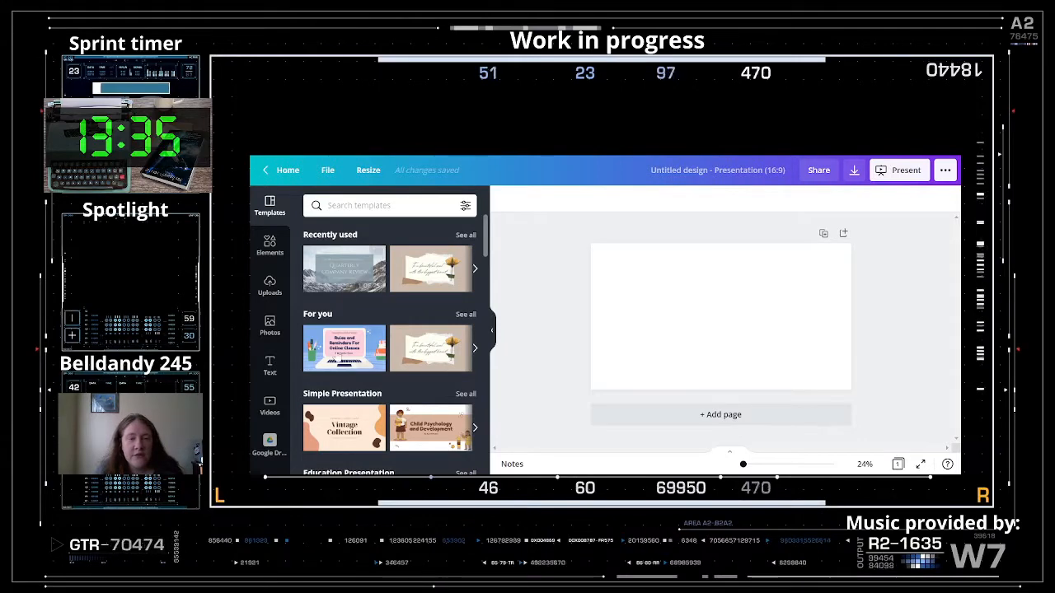
{"action": "scroll", "coordinate": [389, 345], "scroll_direction": "down", "scroll_amount": 3}
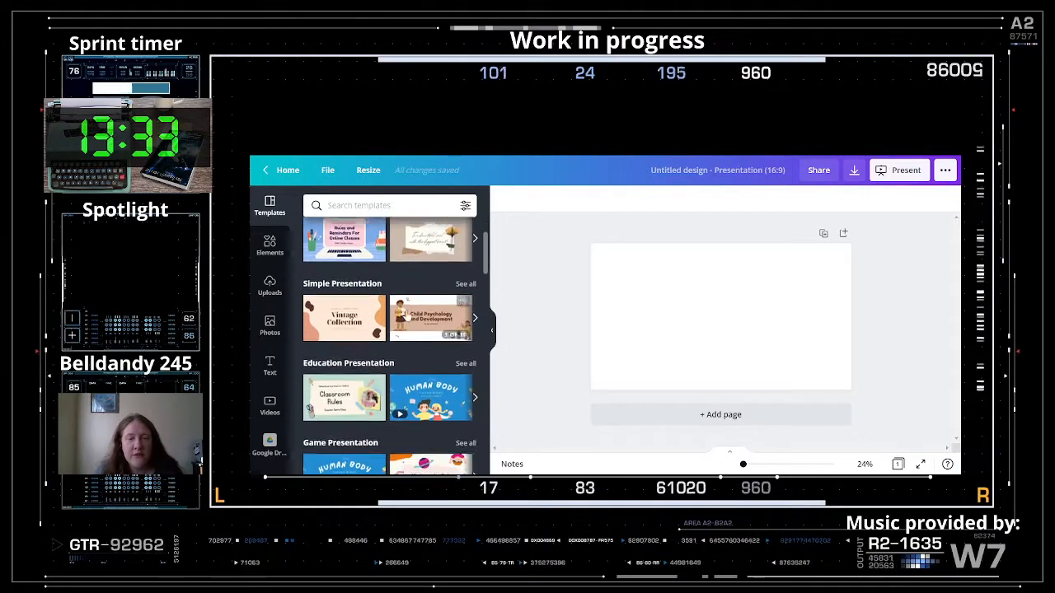
{"action": "scroll", "coordinate": [396, 435], "scroll_direction": "down", "scroll_amount": 5}
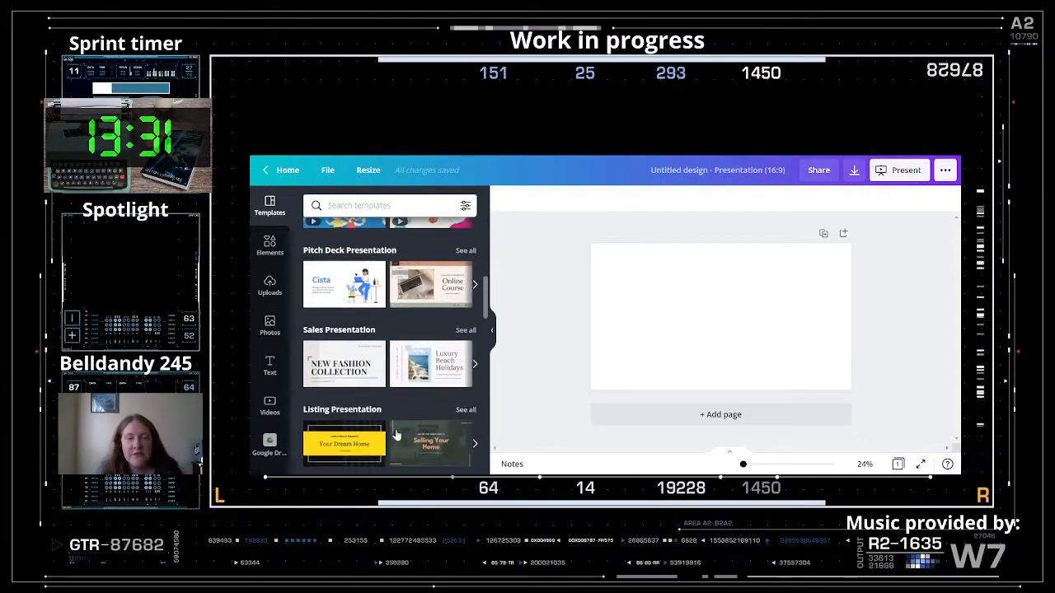
{"action": "scroll", "coordinate": [398, 389], "scroll_direction": "down", "scroll_amount": 1}
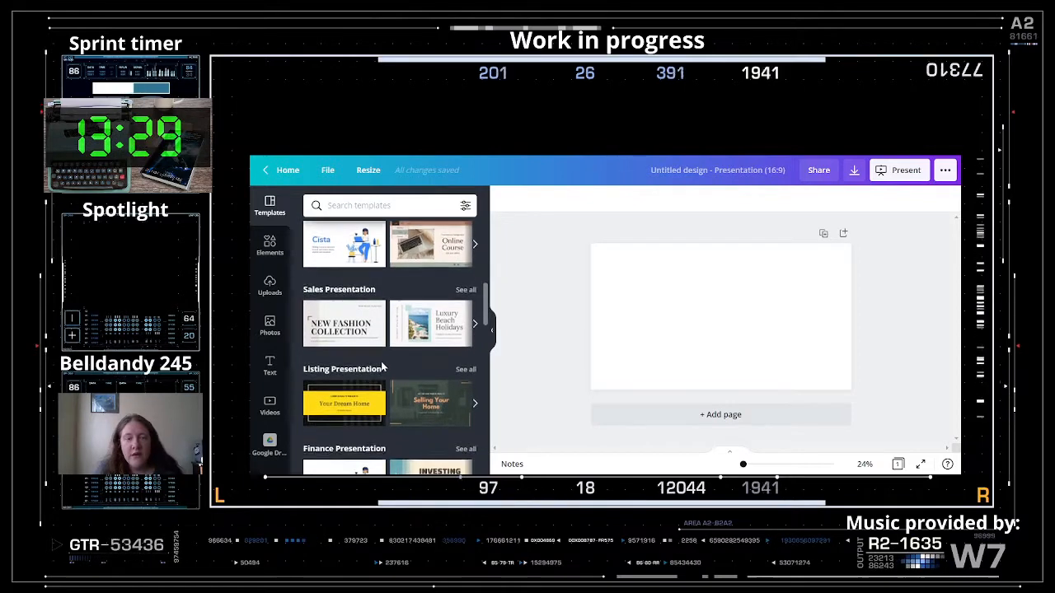
{"action": "scroll", "coordinate": [381, 367], "scroll_direction": "down", "scroll_amount": 2}
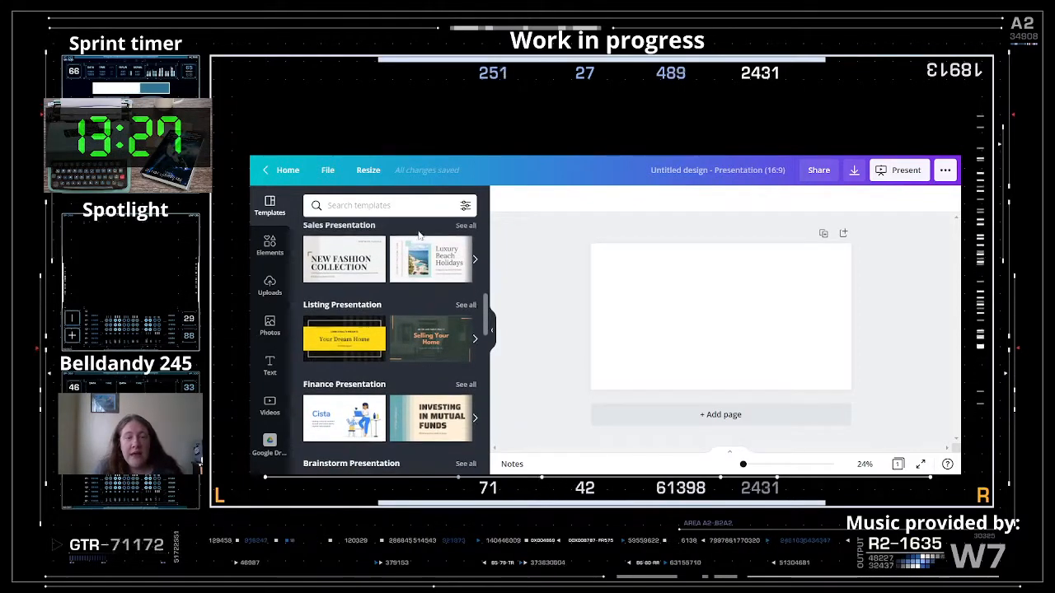
{"action": "scroll", "coordinate": [419, 239], "scroll_direction": "down", "scroll_amount": 1}
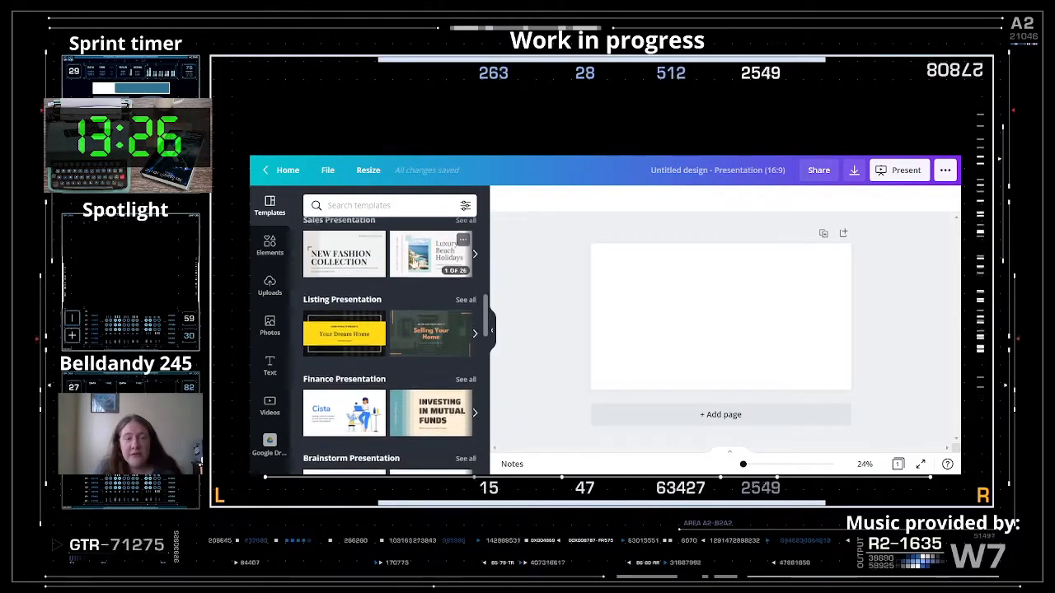
- Apply the Luxury Beach Holidays cover page from the Blue and White Places to Travel template
{"action": "left_click", "coordinate": [414, 254]}
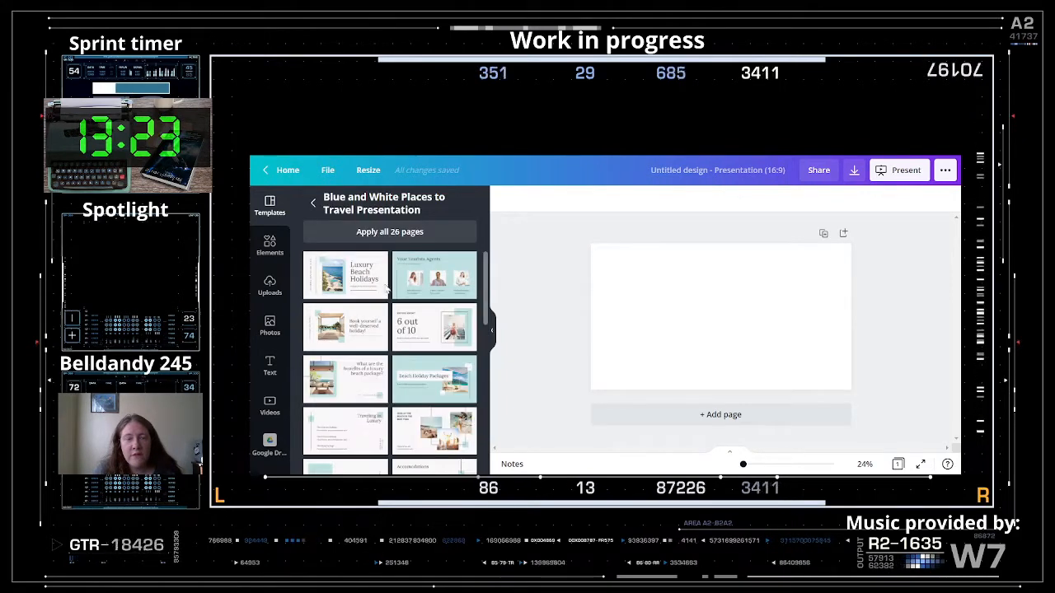
{"action": "left_click", "coordinate": [330, 280]}
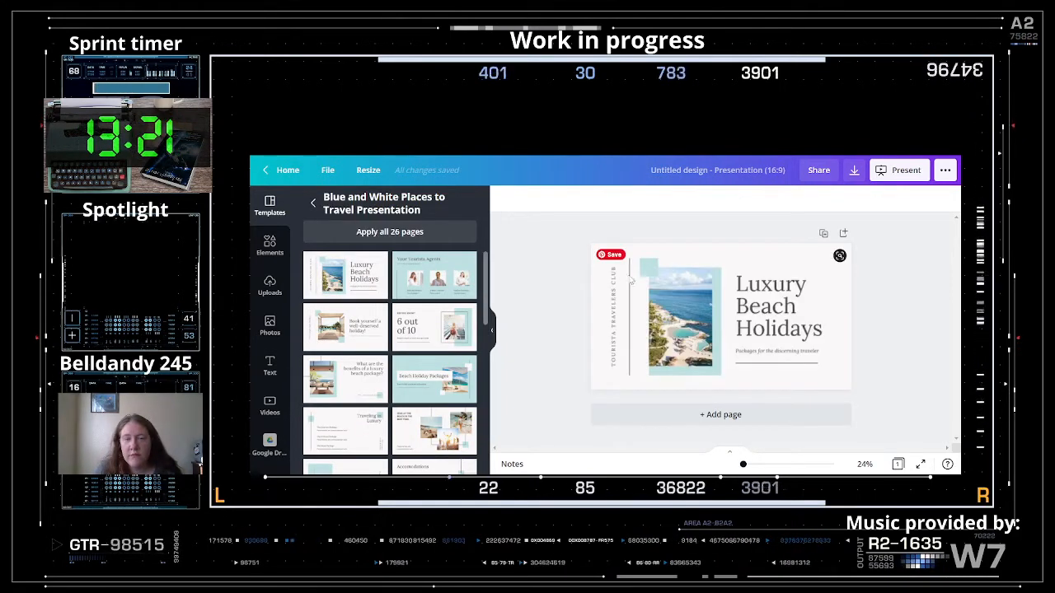
{"action": "left_click", "coordinate": [835, 333]}
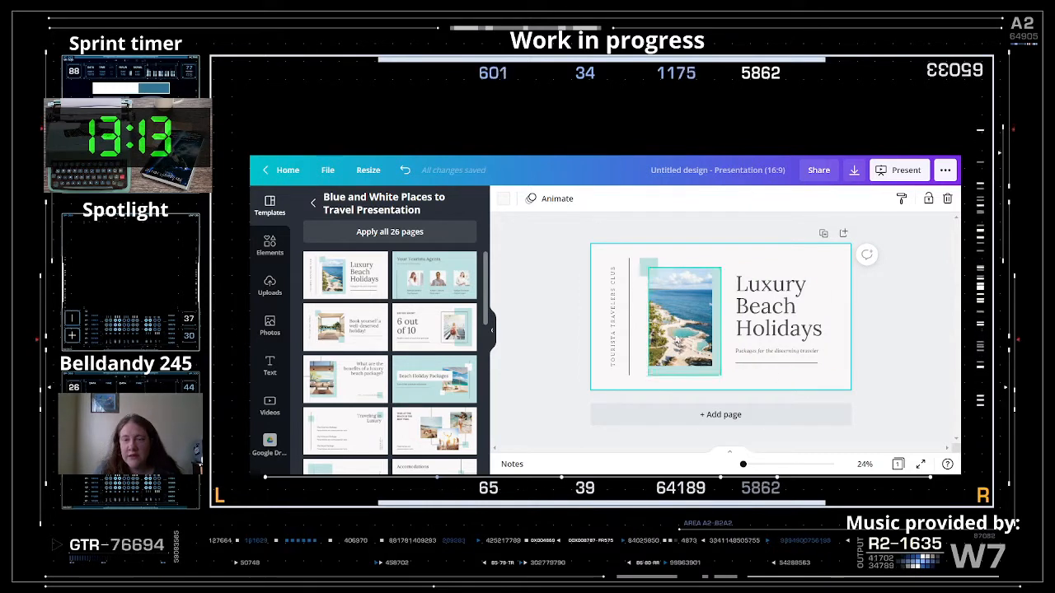
- Delete the vertical Tourista Travelers Club caption and the thin vertical line
{"action": "left_click", "coordinate": [614, 330]}
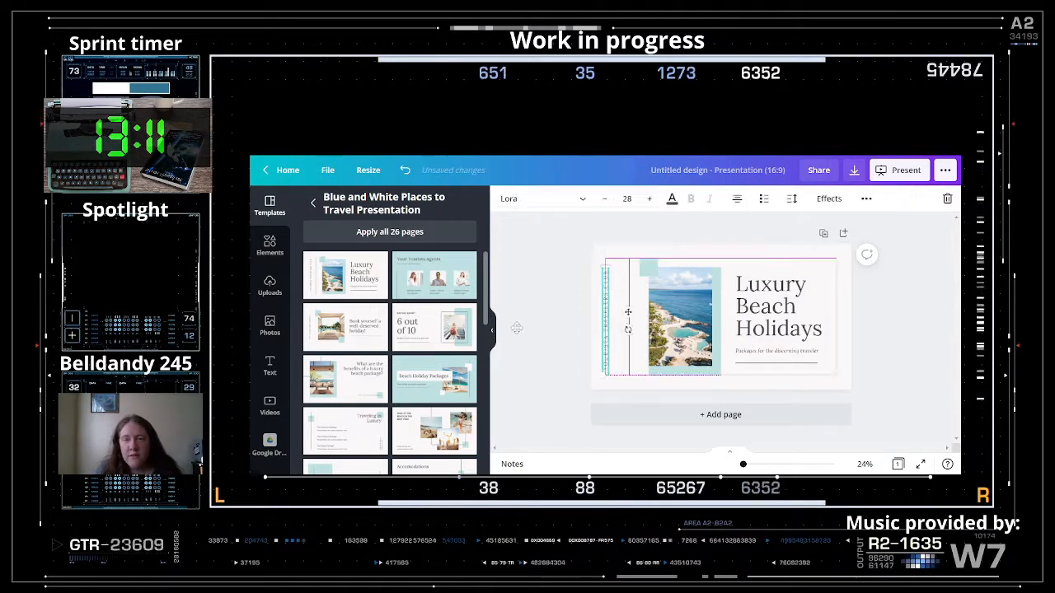
{"action": "key", "text": "Delete"}
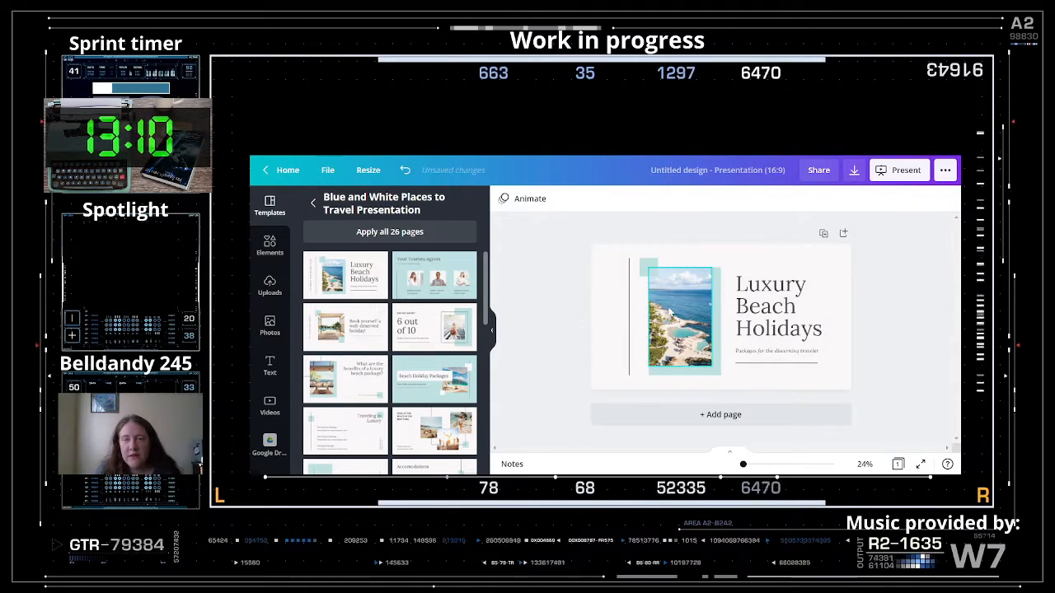
{"action": "left_click", "coordinate": [629, 313]}
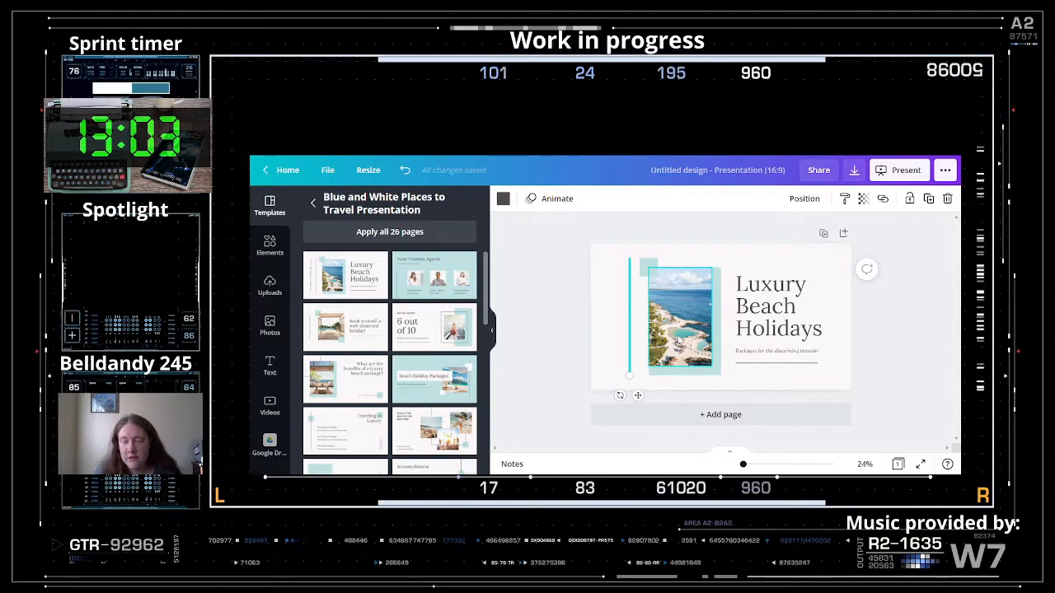
{"action": "key", "text": "Delete"}
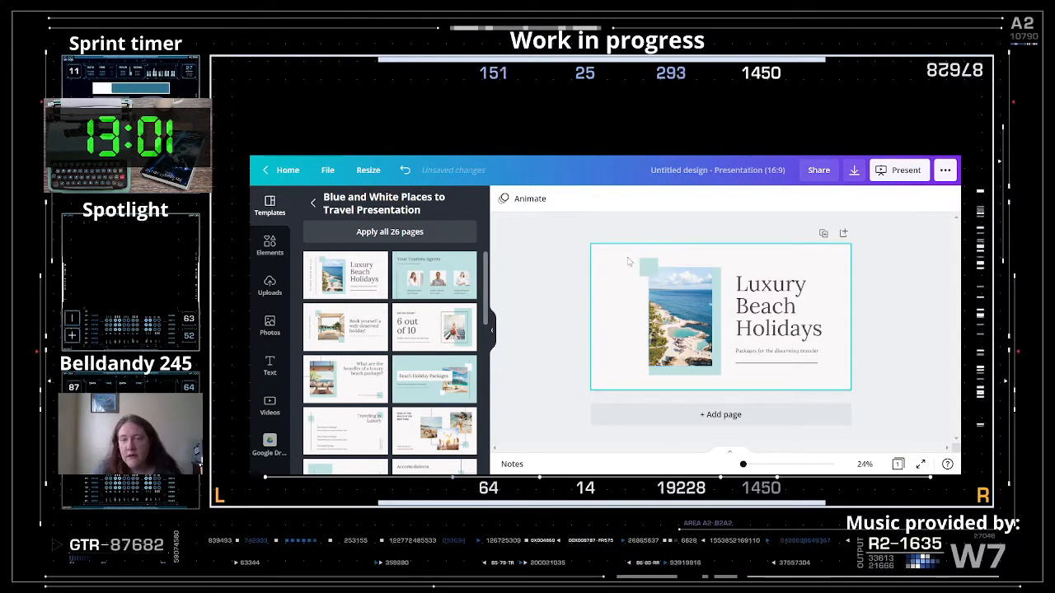
- Move the photo and teal rectangles toward the left edge and enlarge them
{"action": "left_click_drag", "start_coordinate": [627, 258], "coordinate": [731, 382]}
{"action": "left_click_drag", "start_coordinate": [694, 330], "coordinate": [651, 318]}
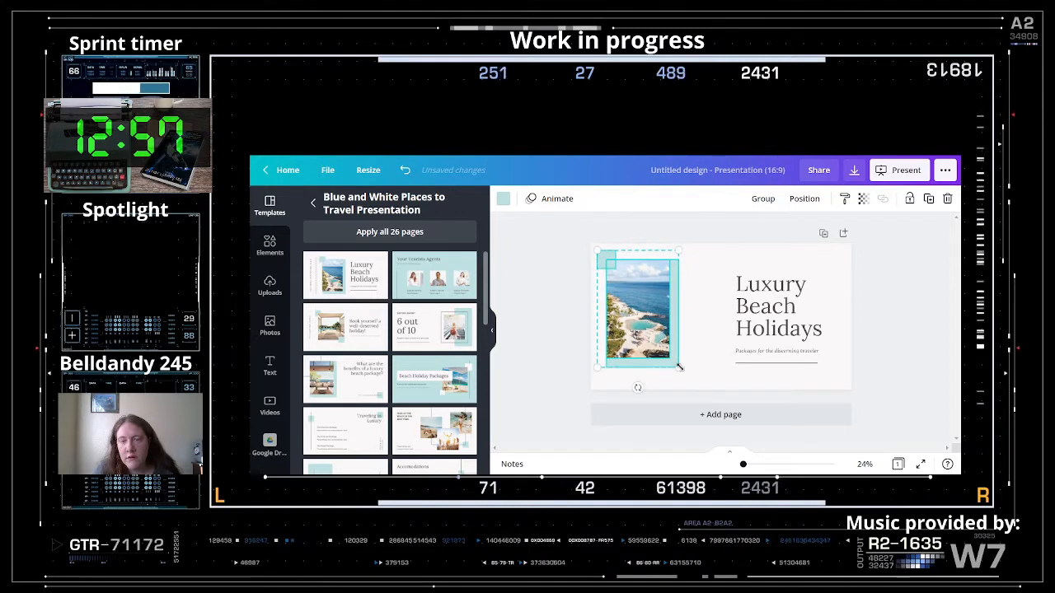
{"action": "left_click_drag", "start_coordinate": [679, 367], "coordinate": [694, 384]}
{"action": "left_click", "coordinate": [766, 322]}
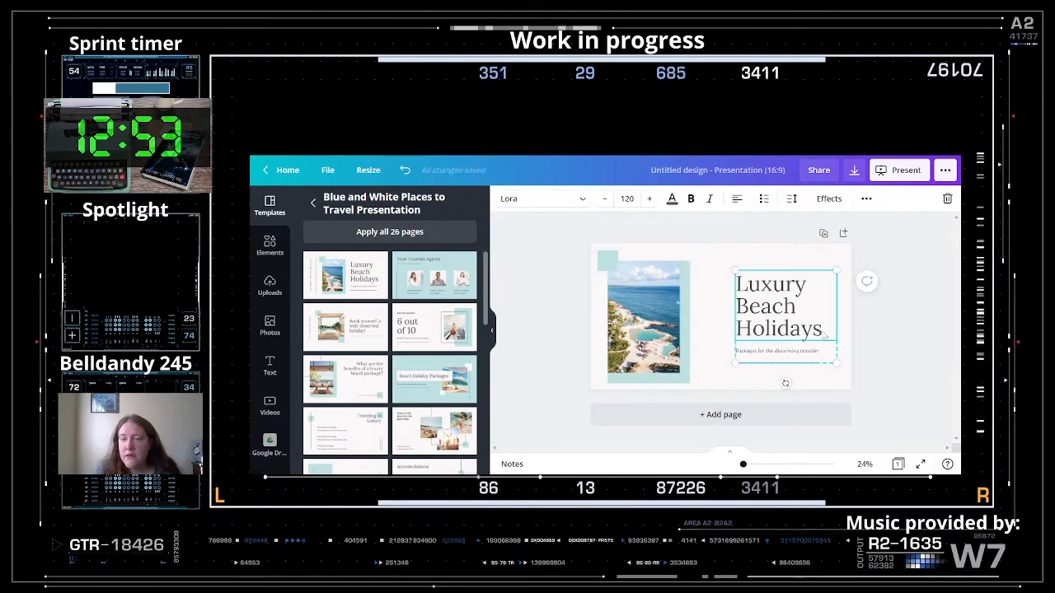
- Replace the slide title text with 'Sprint Timer'
{"action": "double_click", "coordinate": [766, 321]}
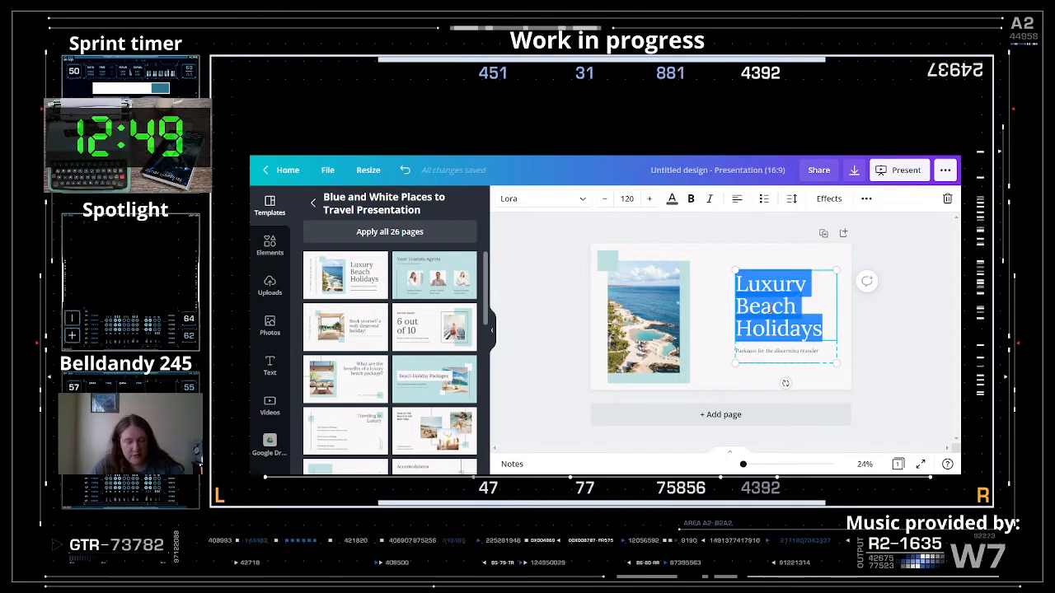
{"action": "type", "text": "Dis"}
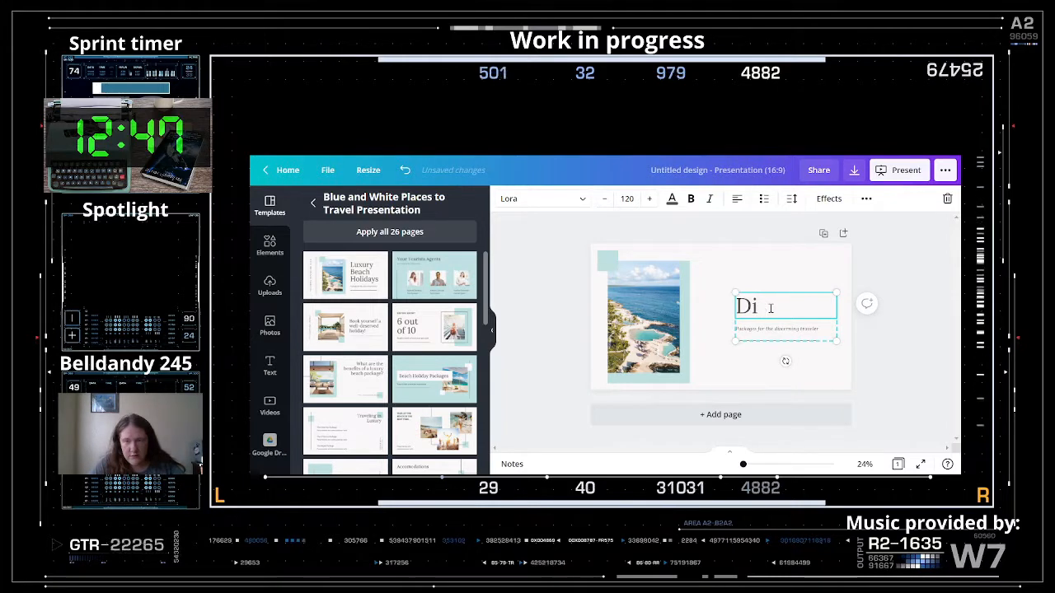
{"action": "key", "text": "BackSpace"}
{"action": "key", "text": "BackSpace"}
{"action": "type", "text": "Sprint"}
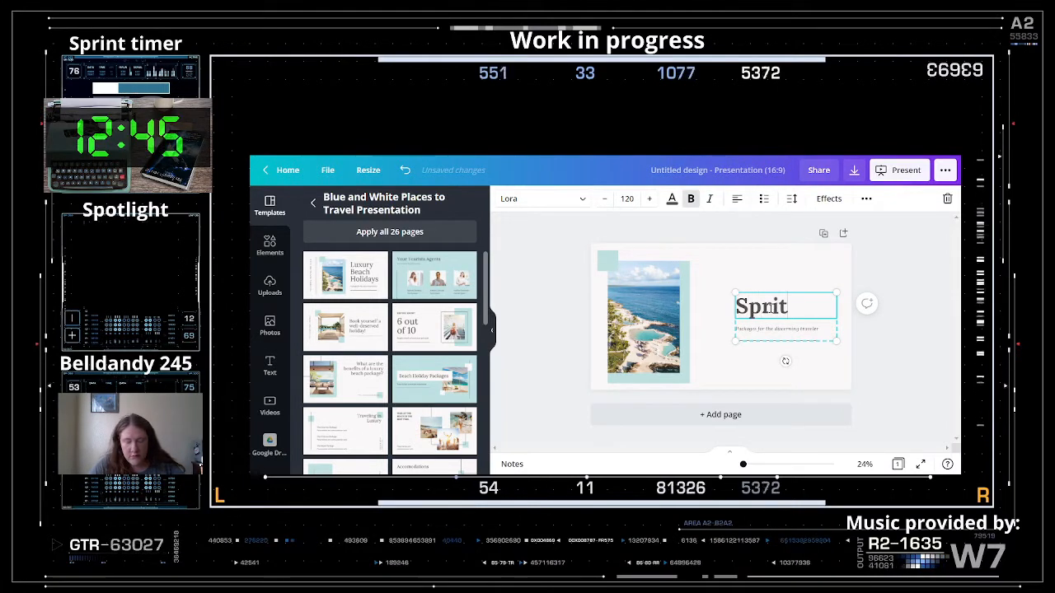
{"action": "key", "text": "BackSpace"}
{"action": "type", "text": "nt Timer"}
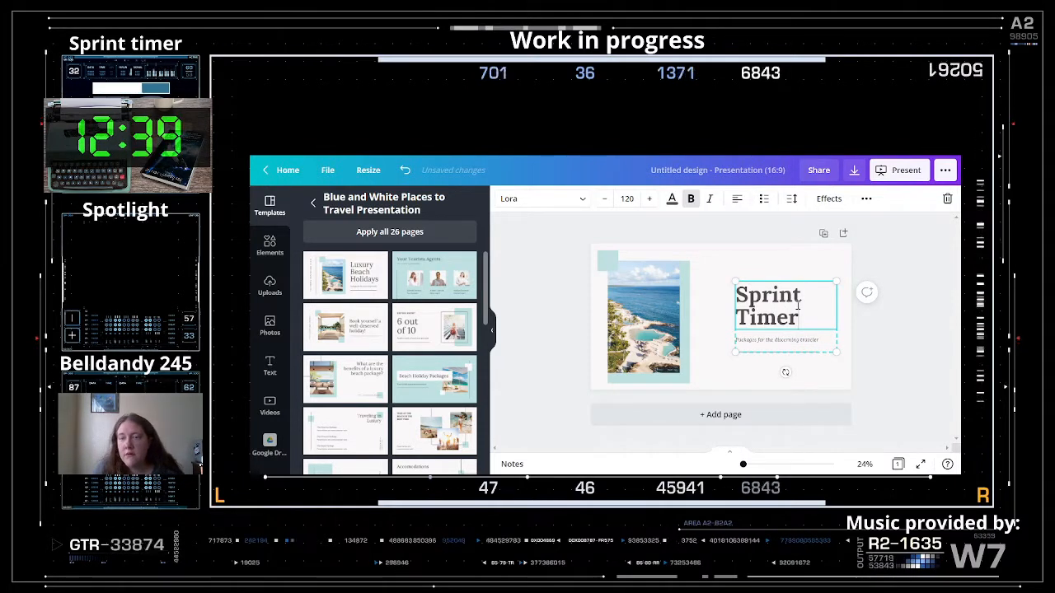
{"action": "left_click", "coordinate": [886, 289]}
- Separate the title from the subtitle, enlarge the title, and delete the divider line
{"action": "left_click", "coordinate": [777, 317]}
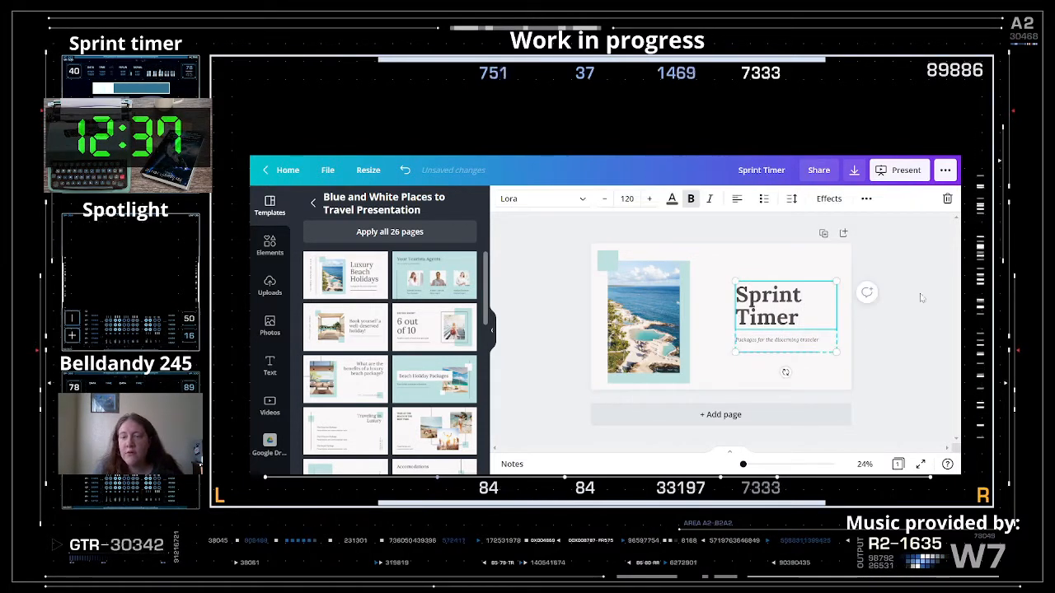
{"action": "left_click", "coordinate": [866, 199]}
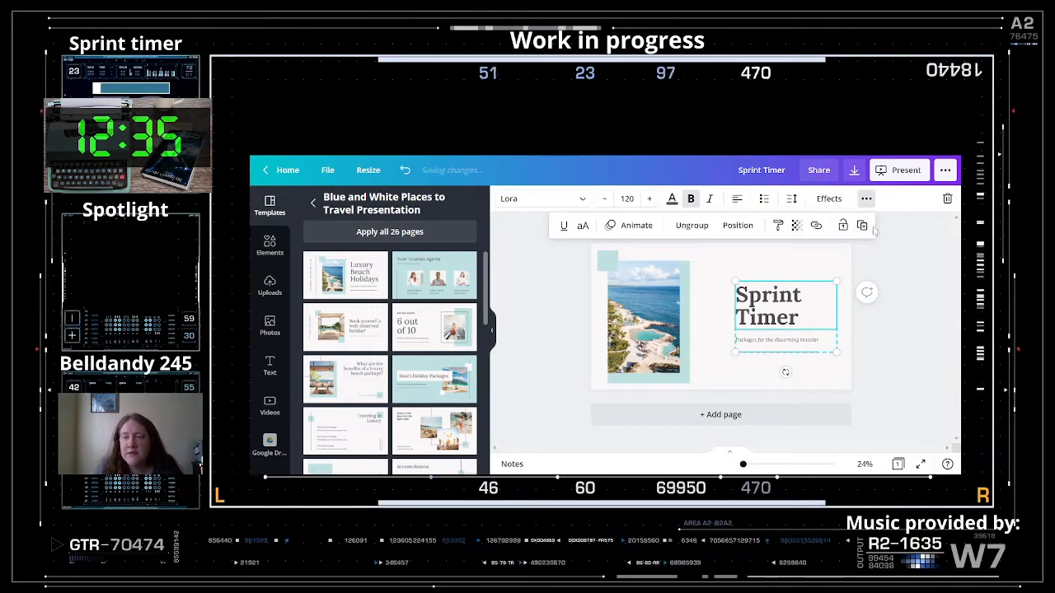
{"action": "left_click", "coordinate": [699, 227]}
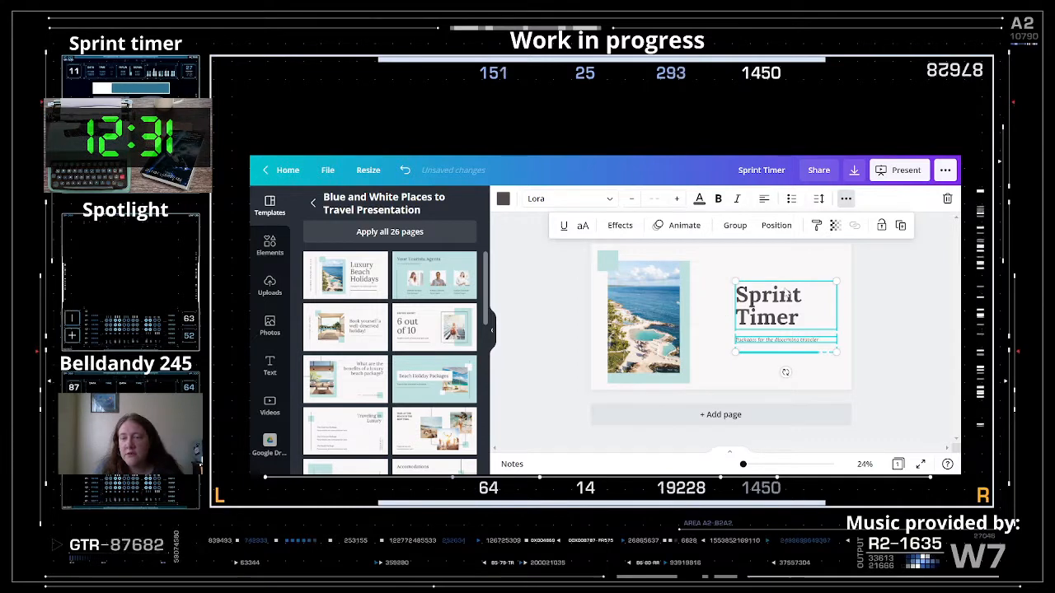
{"action": "left_click_drag", "start_coordinate": [836, 282], "coordinate": [819, 268]}
{"action": "left_click", "coordinate": [768, 354]}
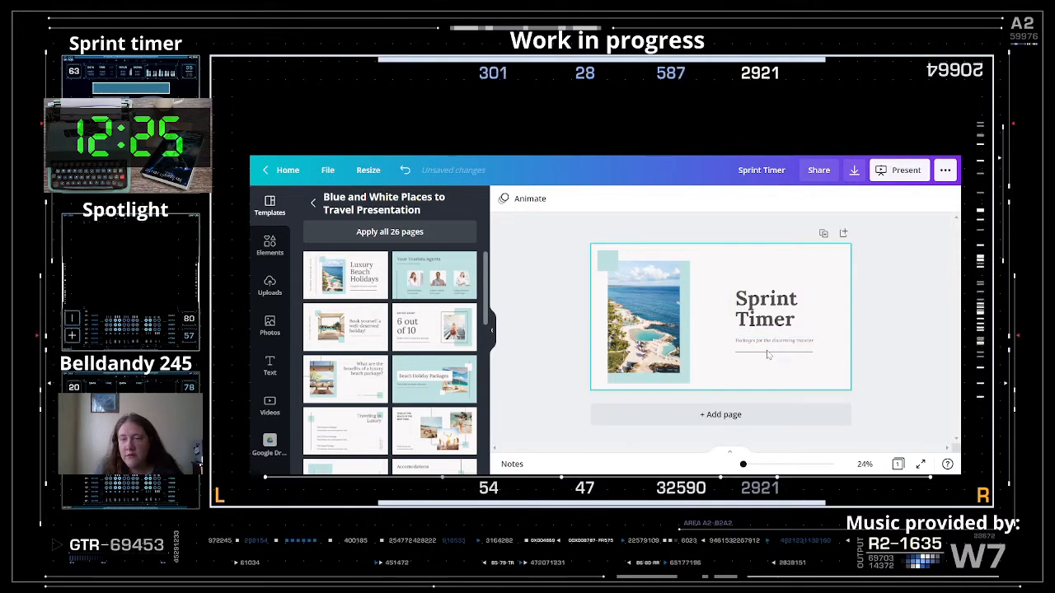
{"action": "left_click", "coordinate": [767, 353]}
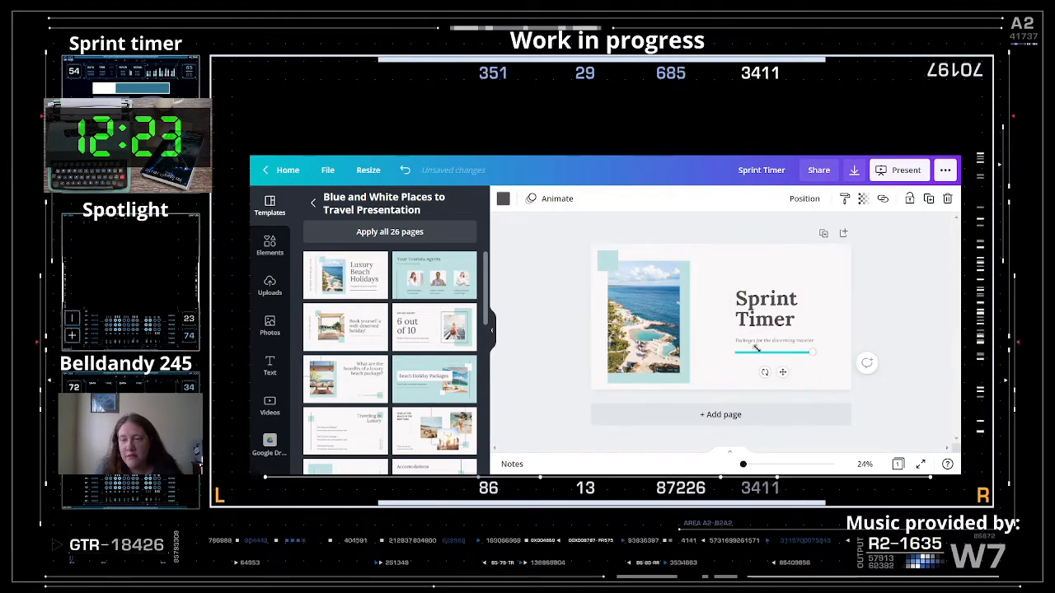
{"action": "key", "text": "Delete"}
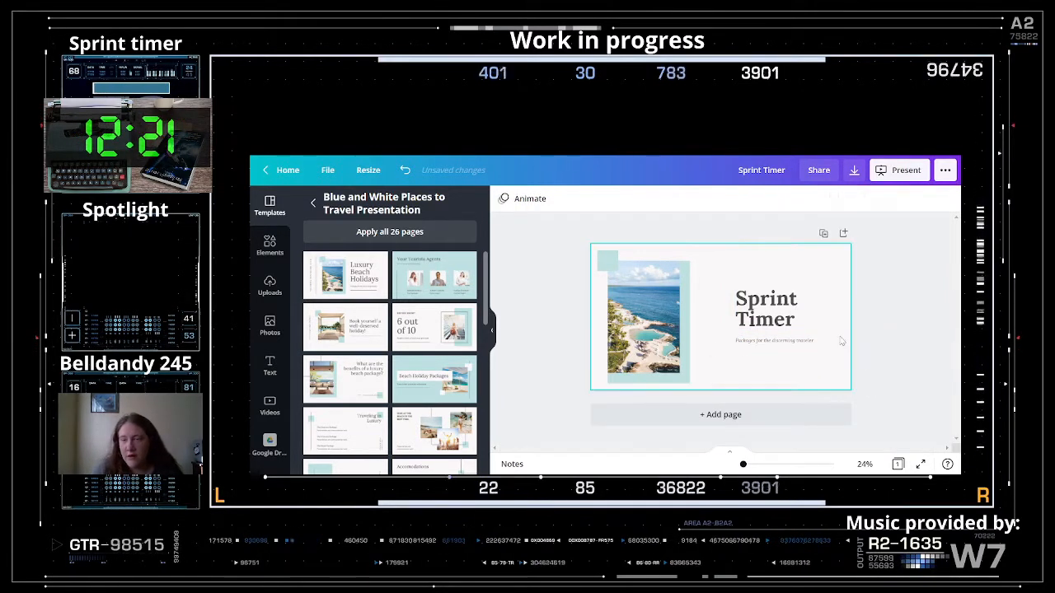
- Move the subtitle down, then raise, widen and centre-align the Sprint Timer title on one line
{"action": "left_click_drag", "start_coordinate": [804, 347], "coordinate": [774, 380]}
{"action": "left_click_drag", "start_coordinate": [776, 311], "coordinate": [731, 280]}
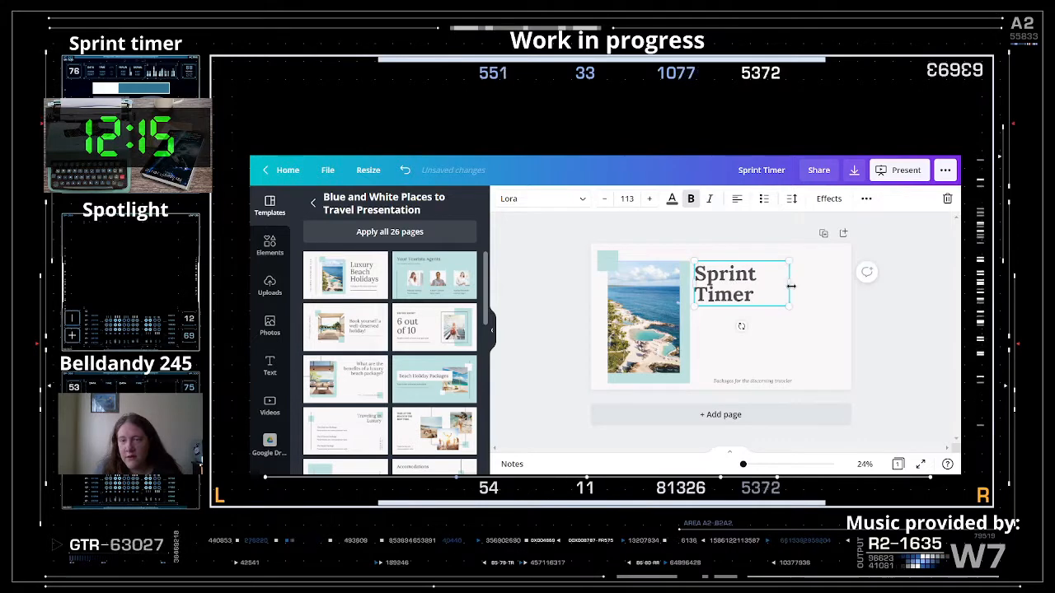
{"action": "left_click_drag", "start_coordinate": [796, 281], "coordinate": [835, 282]}
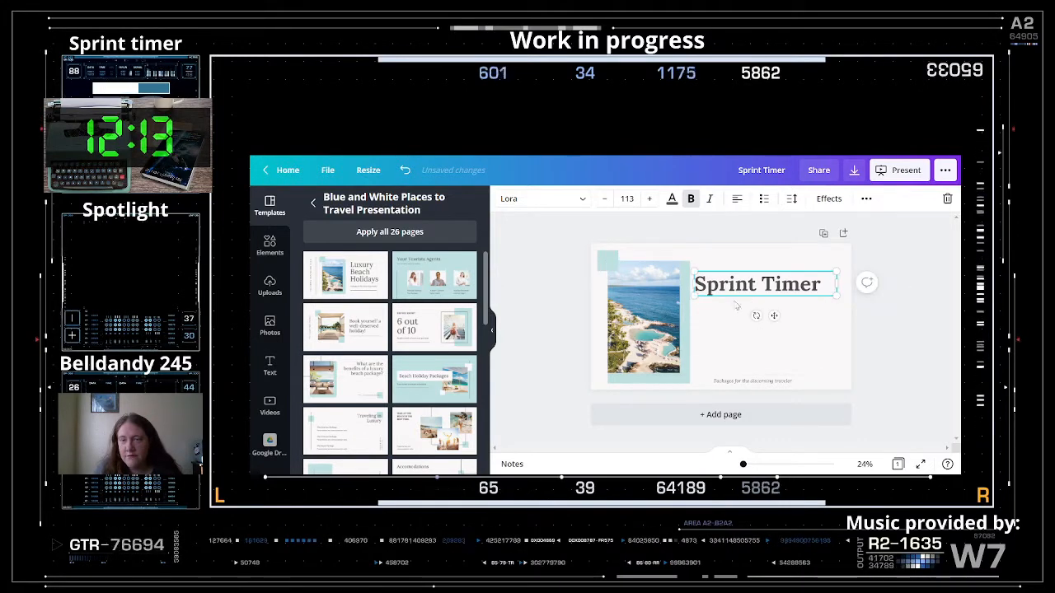
{"action": "left_click_drag", "start_coordinate": [773, 315], "coordinate": [775, 303]}
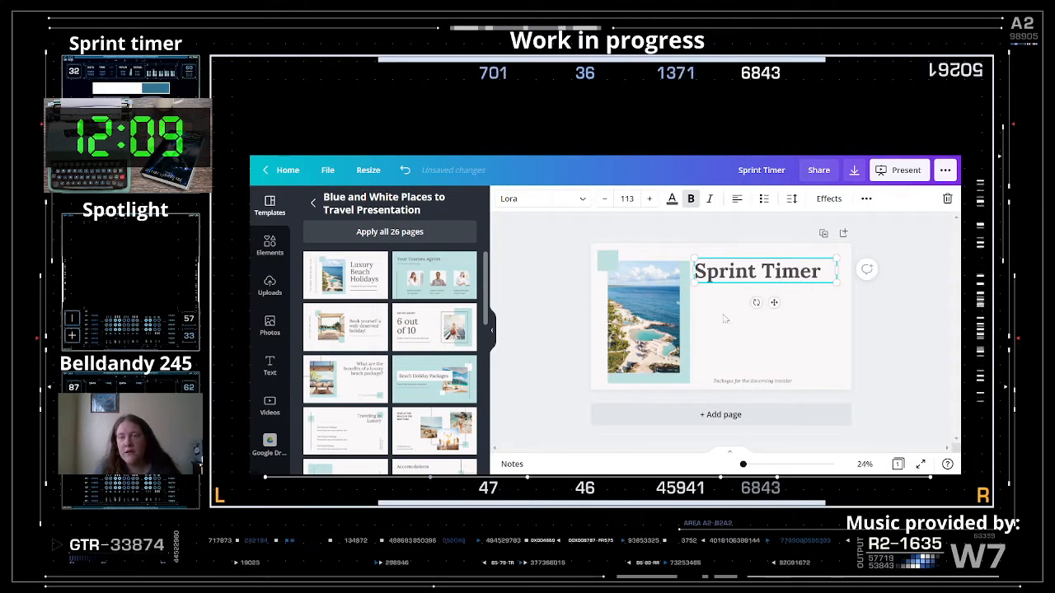
{"action": "left_click", "coordinate": [737, 198]}
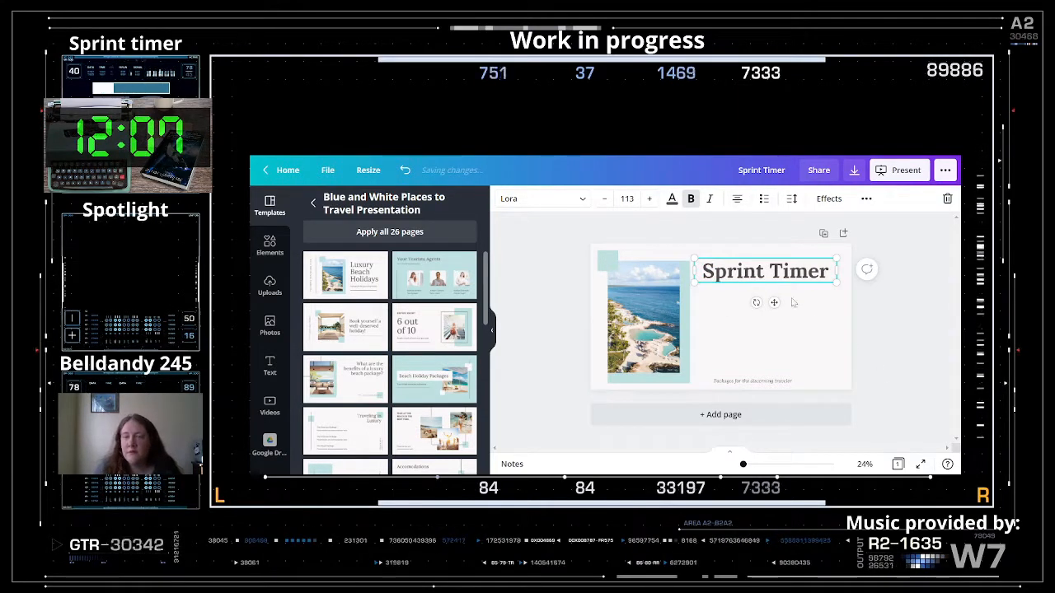
- Stretch the teal rectangle and the beach photo to the slide's right edge
{"action": "left_click", "coordinate": [910, 328]}
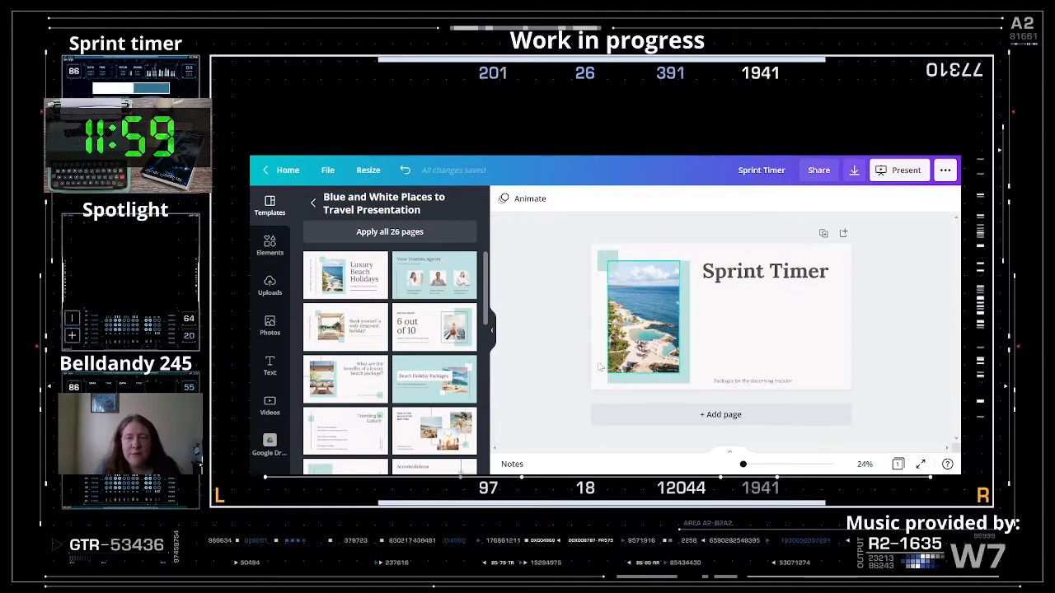
{"action": "left_click", "coordinate": [633, 326]}
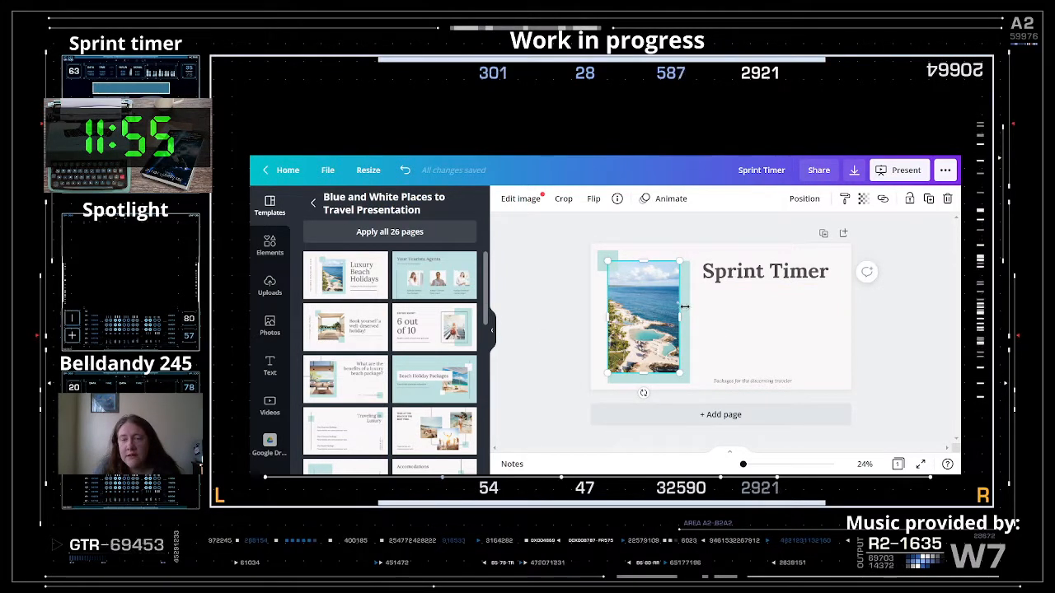
{"action": "left_click", "coordinate": [685, 311]}
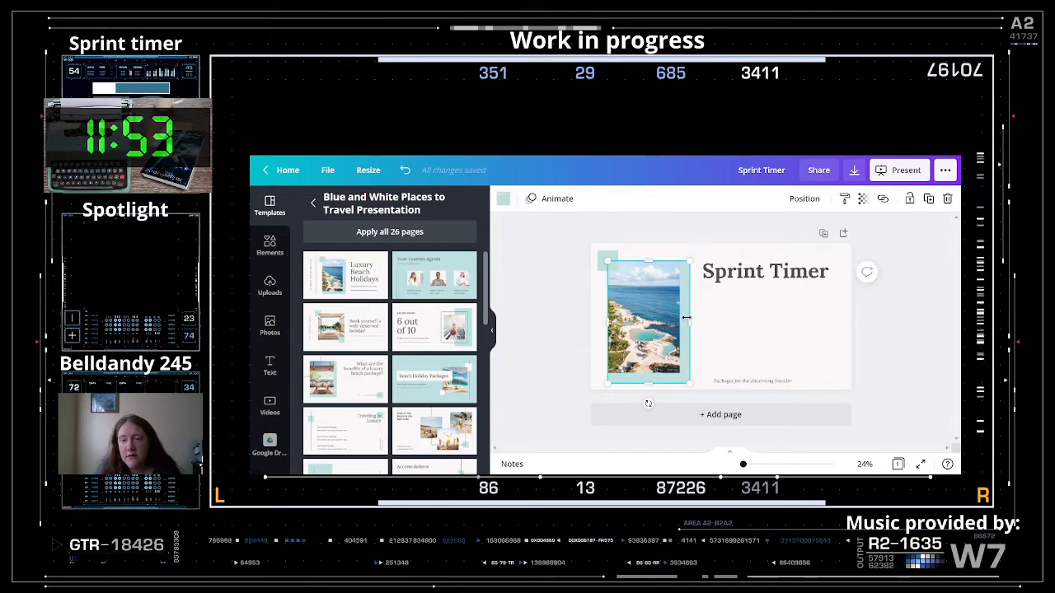
{"action": "left_click_drag", "start_coordinate": [685, 318], "coordinate": [839, 316]}
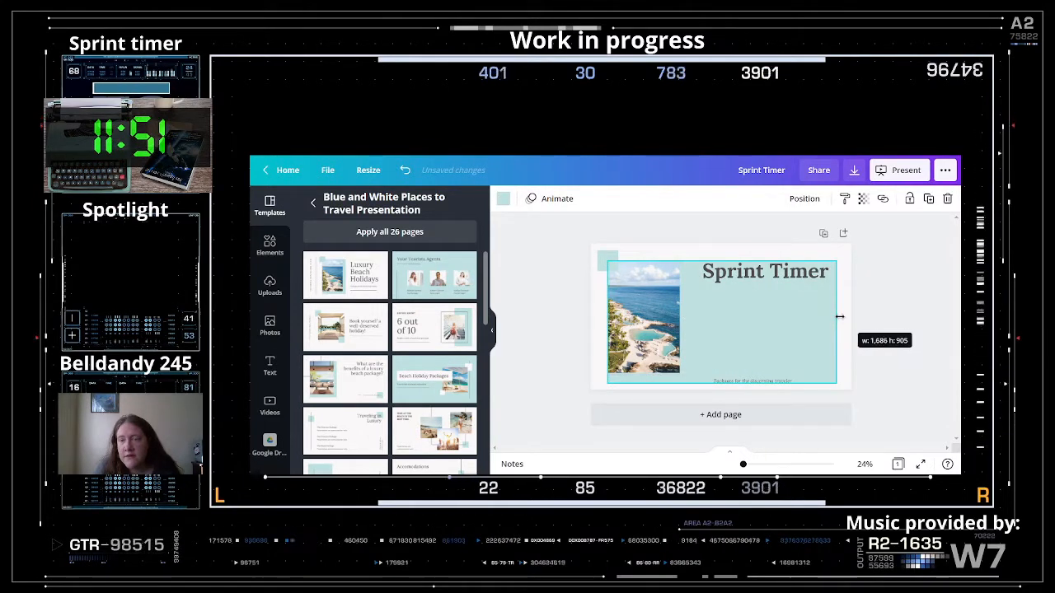
{"action": "left_click", "coordinate": [648, 315]}
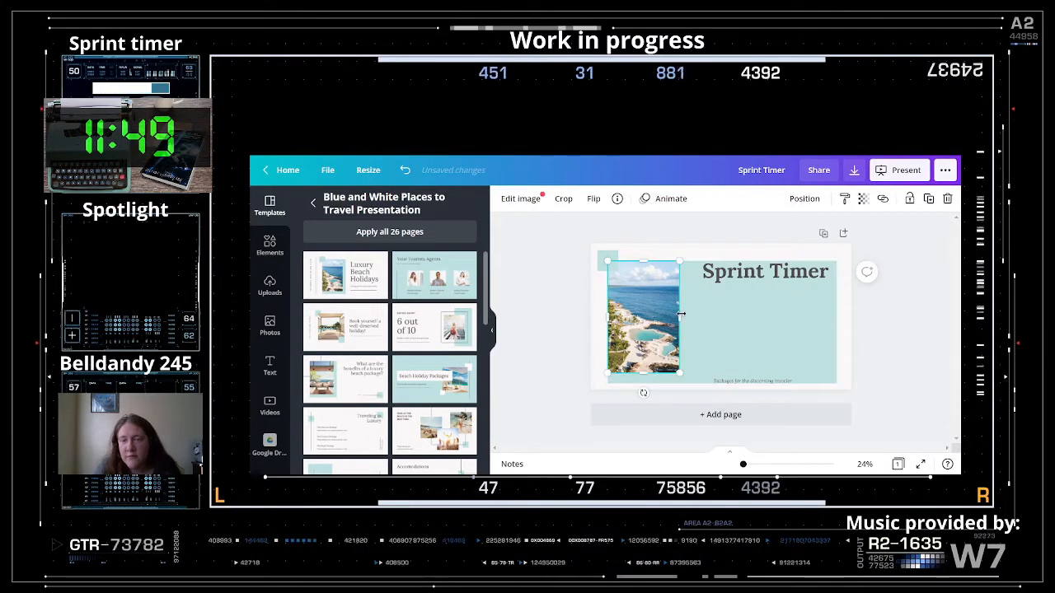
{"action": "left_click_drag", "start_coordinate": [681, 314], "coordinate": [822, 328]}
- Crop the beach photo so it frames the open sea
{"action": "double_click", "coordinate": [713, 314]}
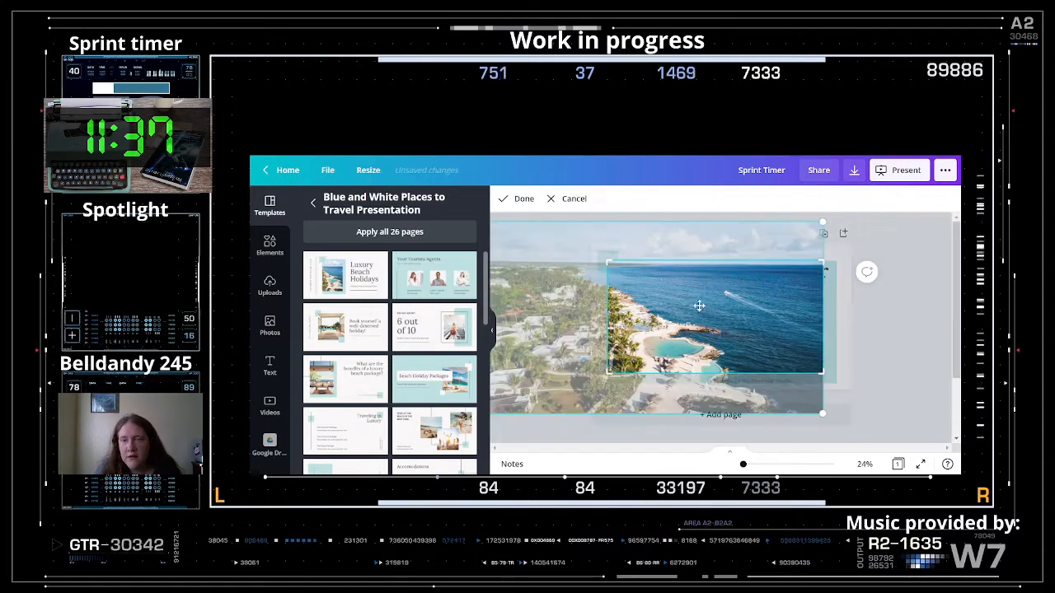
{"action": "left_click_drag", "start_coordinate": [693, 296], "coordinate": [726, 337]}
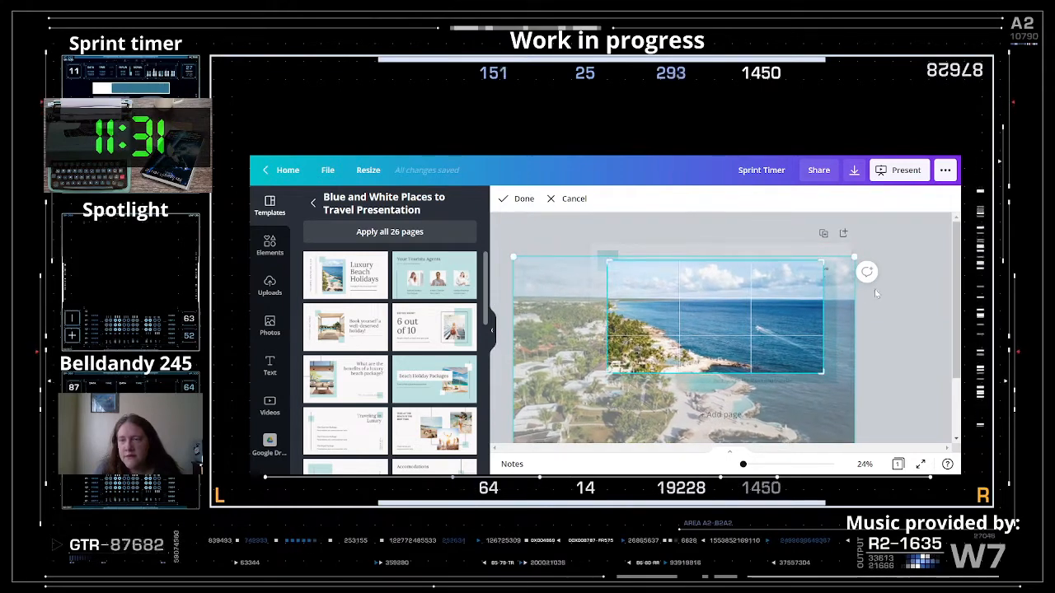
{"action": "left_click", "coordinate": [931, 320]}
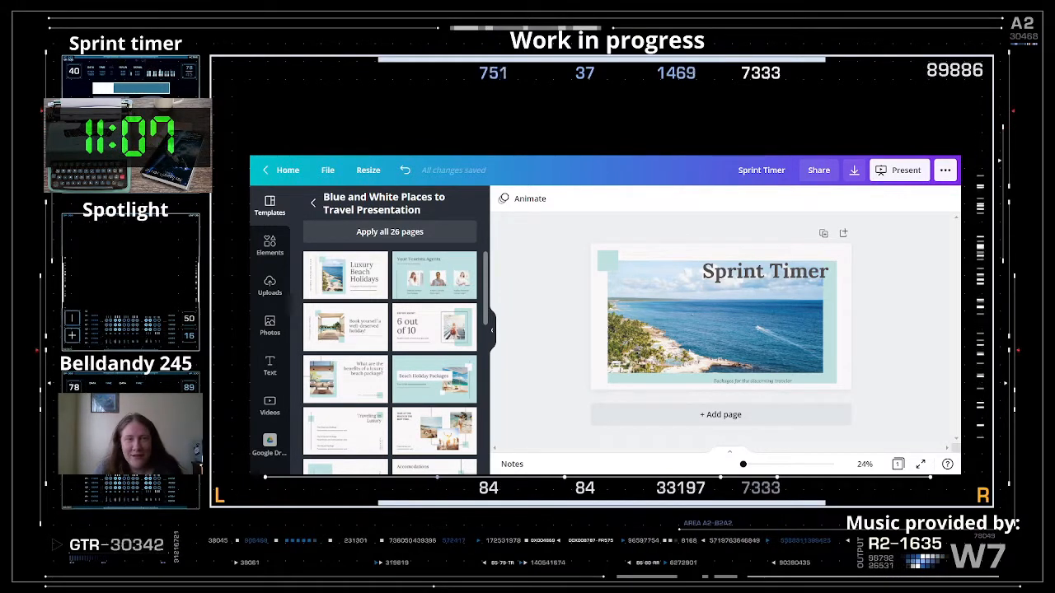
- Centre the Sprint Timer title on the slide and shift the subtitle box left
{"action": "left_click_drag", "start_coordinate": [714, 278], "coordinate": [717, 262]}
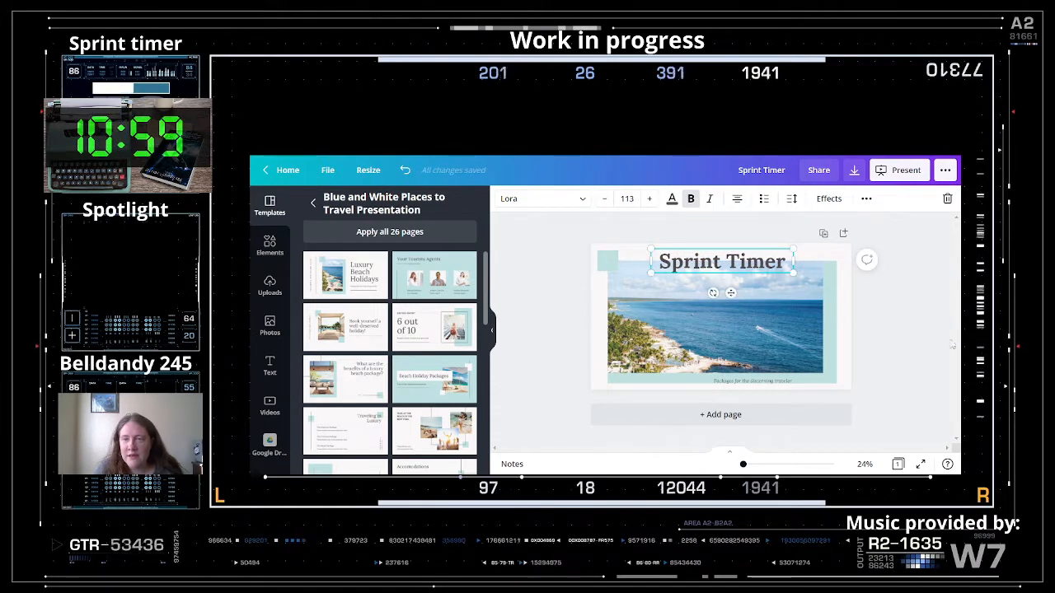
{"action": "left_click", "coordinate": [906, 328]}
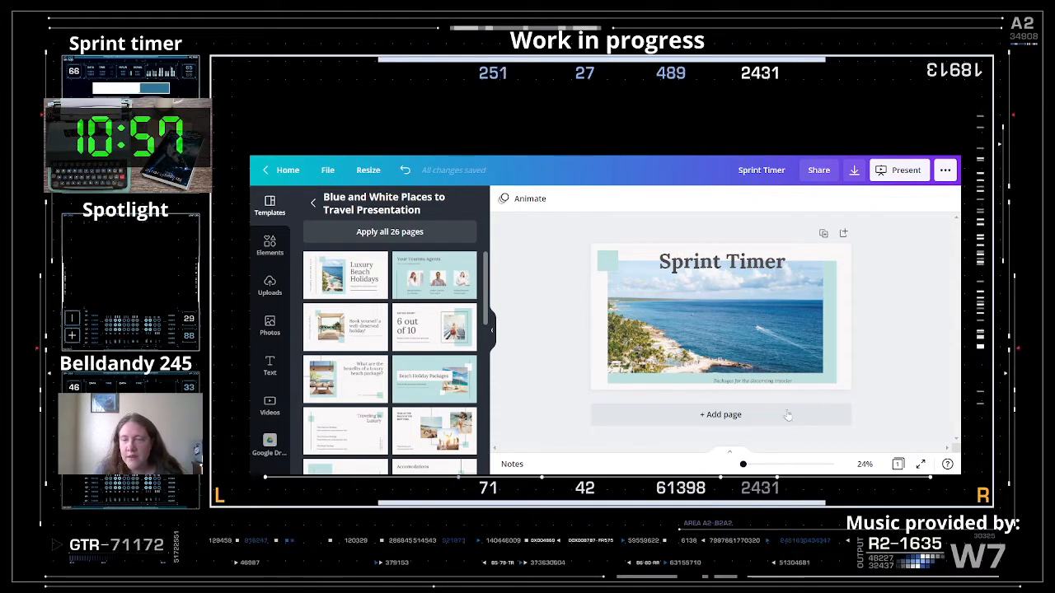
{"action": "left_click_drag", "start_coordinate": [749, 382], "coordinate": [713, 379]}
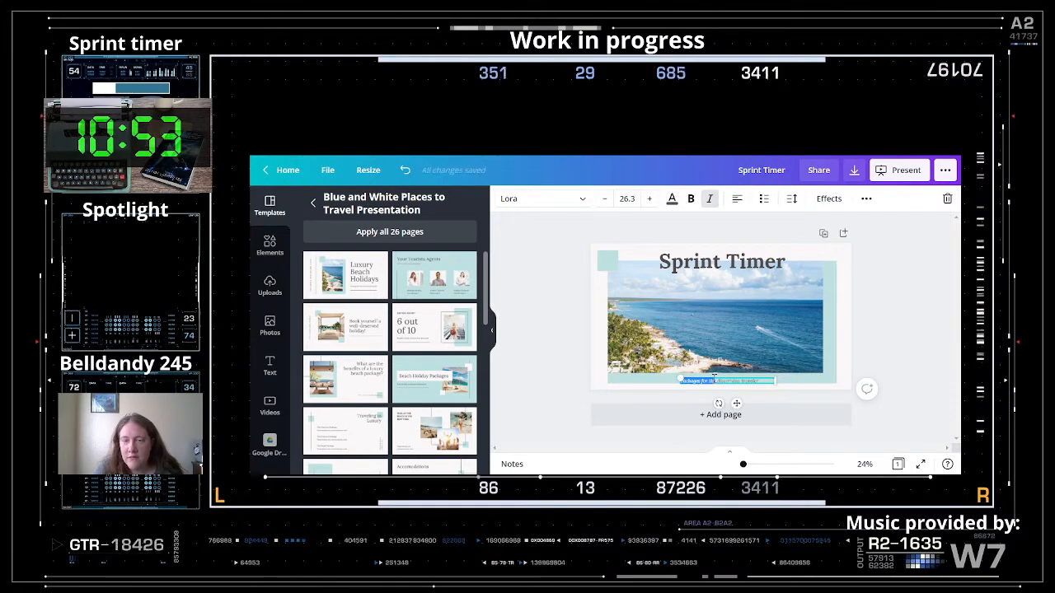
- Replace the subtitle with the text 'Music by' and centre the footer box
{"action": "triple_click", "coordinate": [723, 379]}
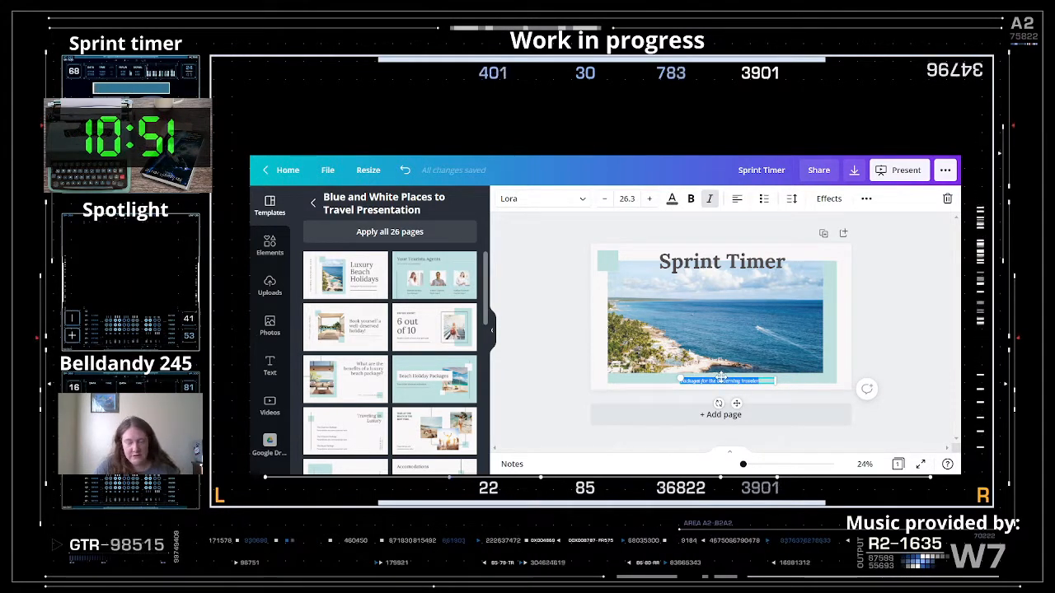
{"action": "key", "text": "BackSpace"}
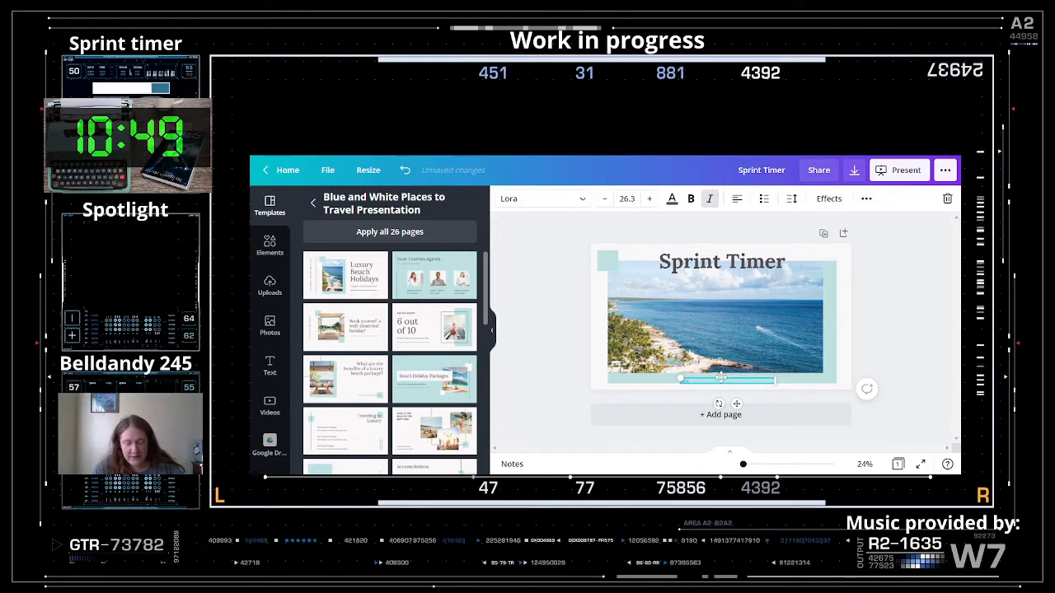
{"action": "type", "text": "Music"}
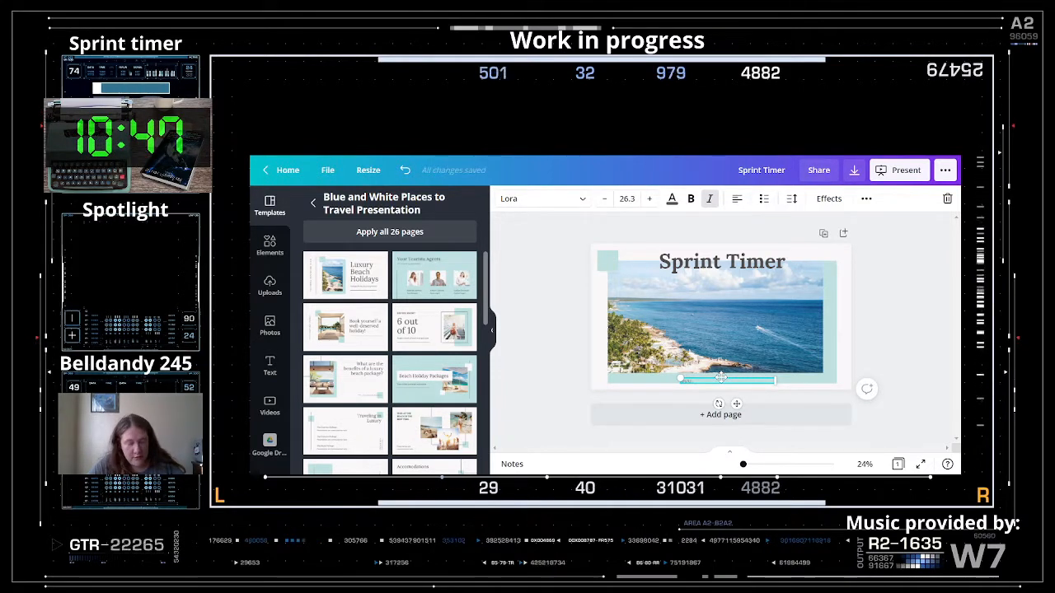
{"action": "type", "text": " by"}
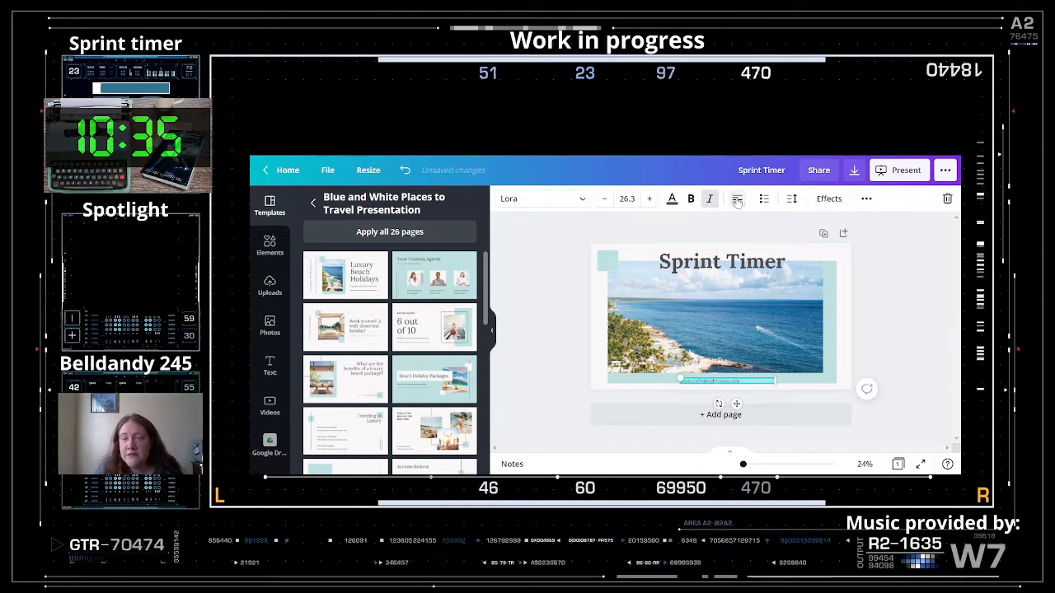
{"action": "left_click", "coordinate": [942, 316]}
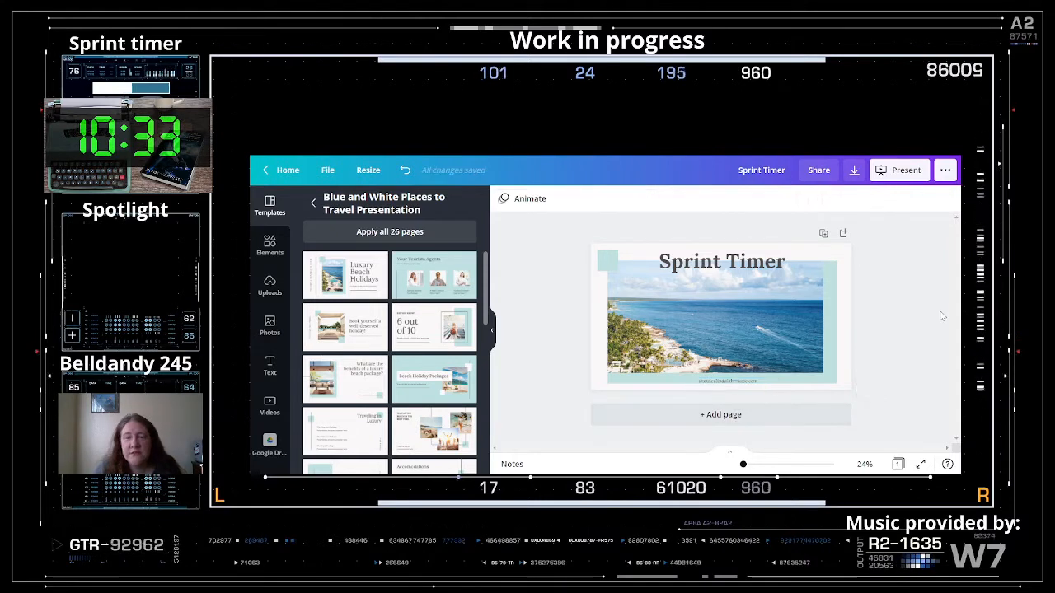
{"action": "left_click", "coordinate": [735, 382]}
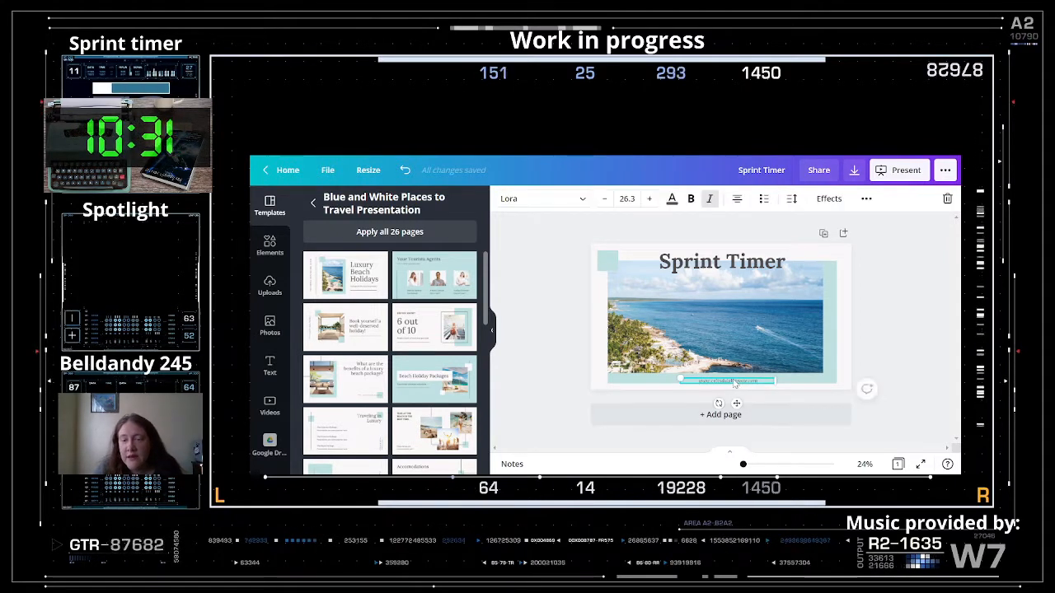
{"action": "left_click_drag", "start_coordinate": [735, 383], "coordinate": [729, 382]}
{"action": "left_click", "coordinate": [918, 321]}
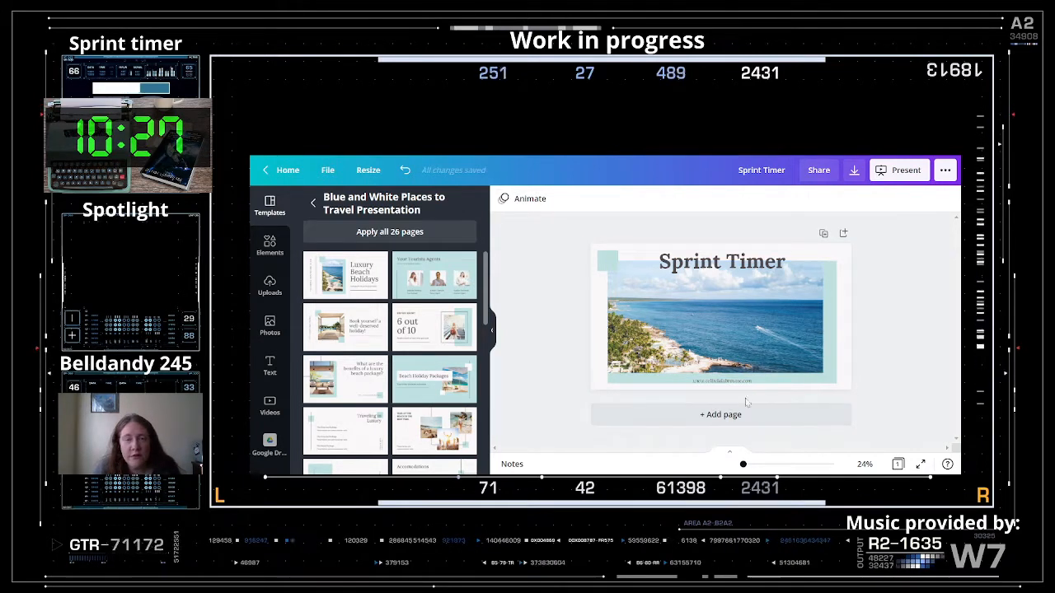
- Search Elements for '30 minute' and filter the results to Videos
{"action": "left_click", "coordinate": [265, 249]}
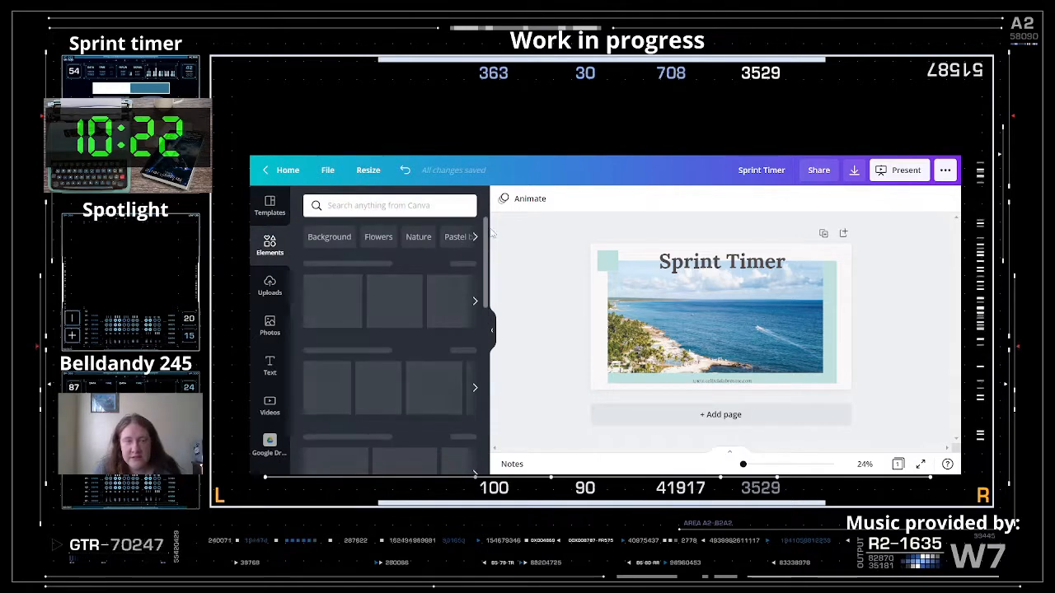
{"action": "left_click", "coordinate": [388, 206]}
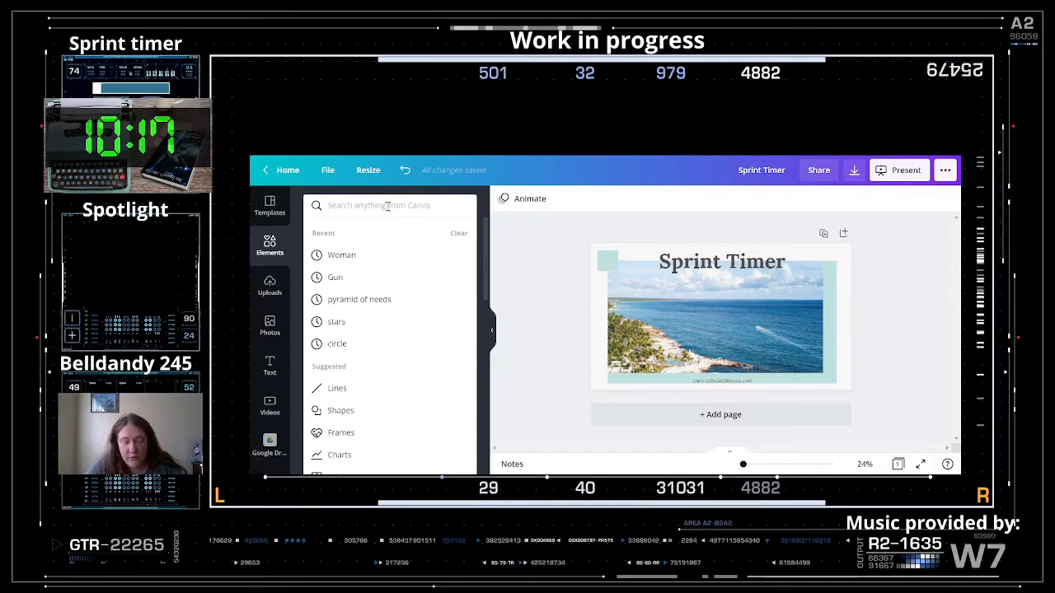
{"action": "type", "text": "30"}
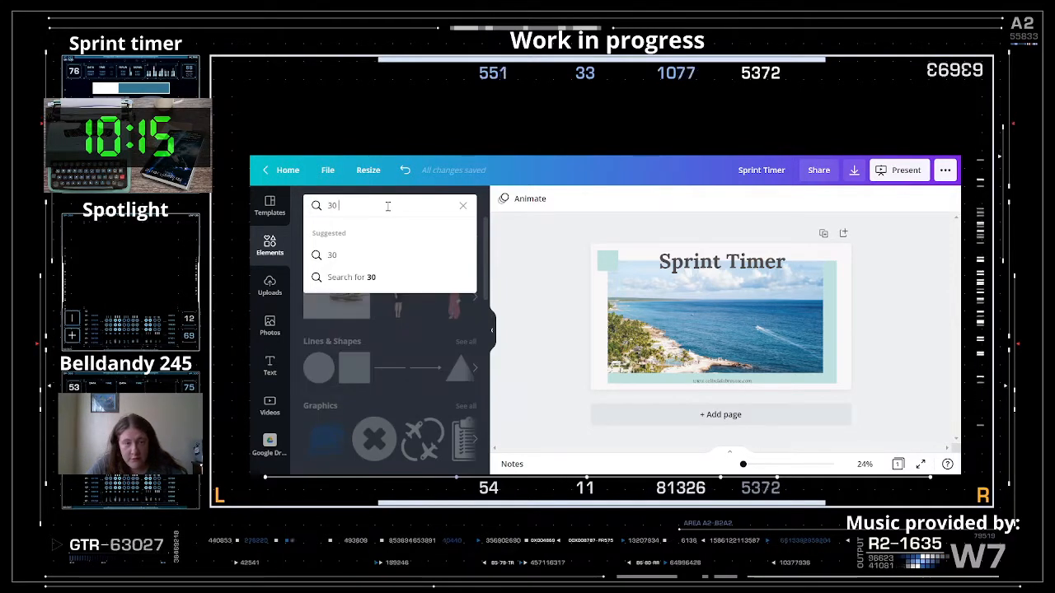
{"action": "type", "text": " minute"}
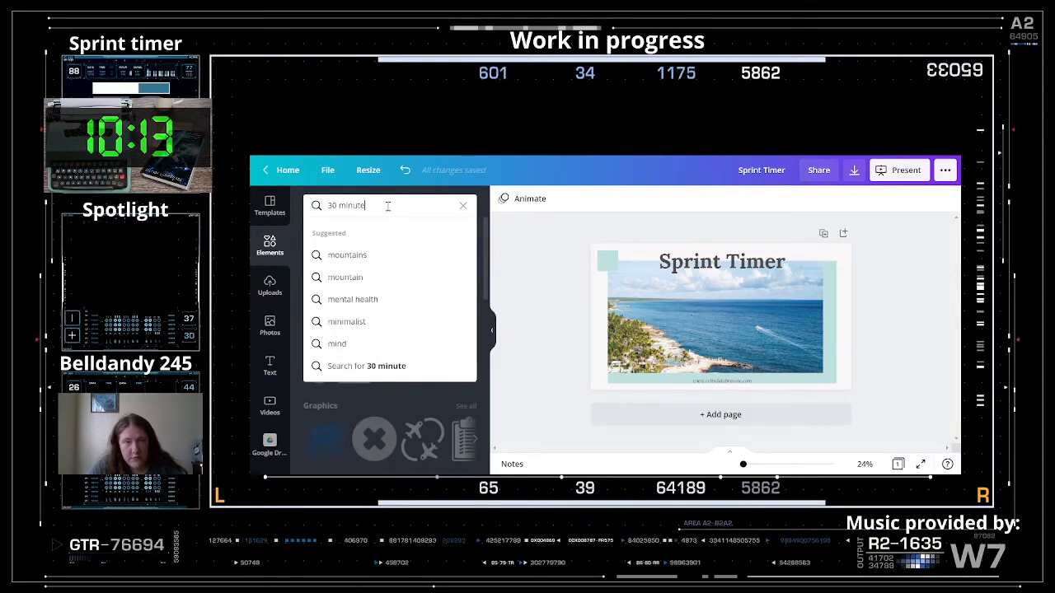
{"action": "key", "text": "Return"}
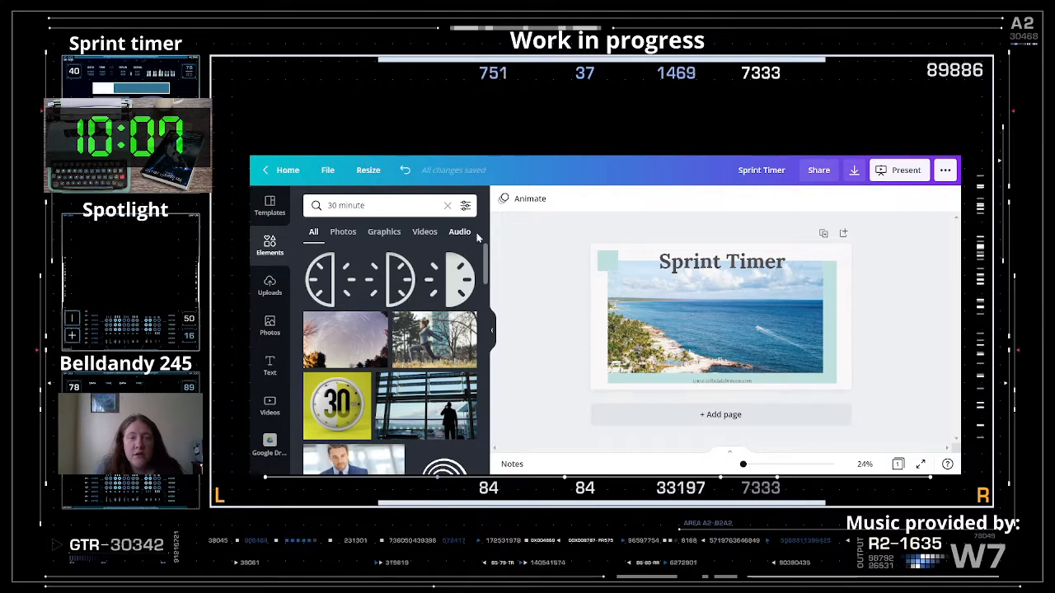
{"action": "left_click", "coordinate": [422, 234]}
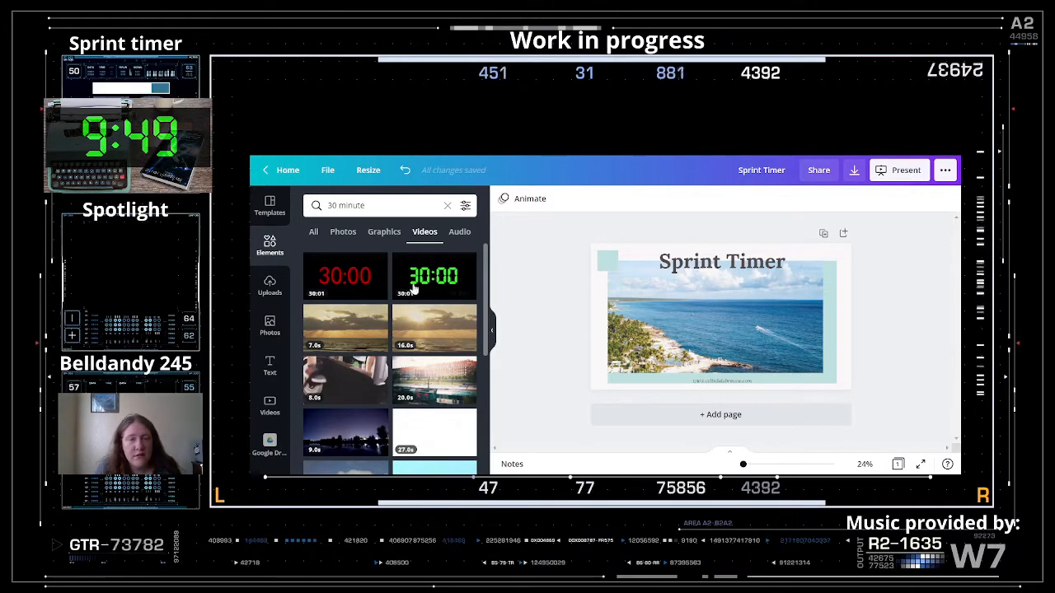
{"action": "left_click", "coordinate": [350, 282]}
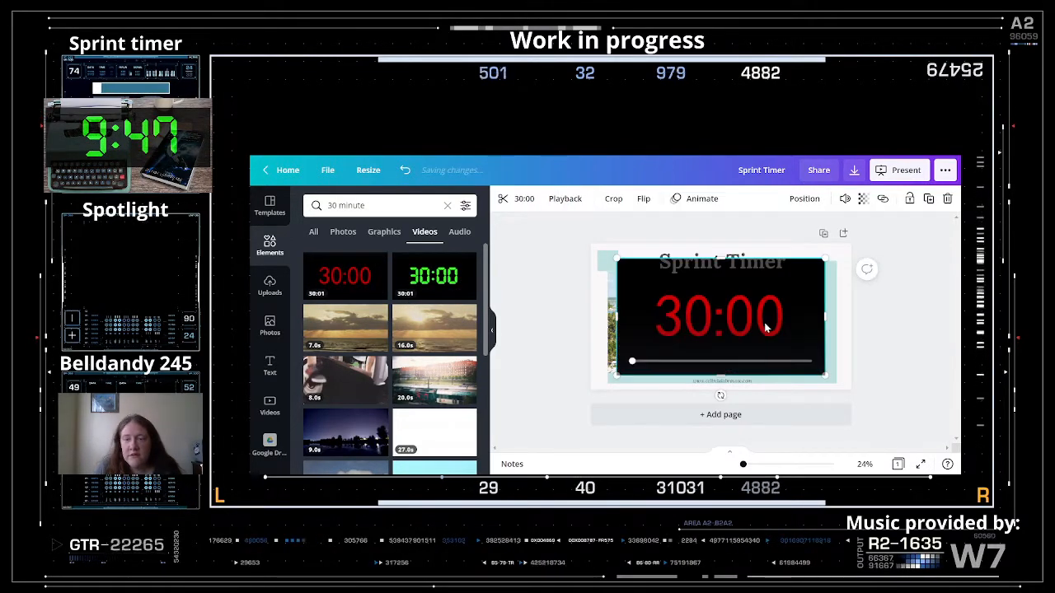
{"action": "left_click_drag", "start_coordinate": [740, 313], "coordinate": [744, 313]}
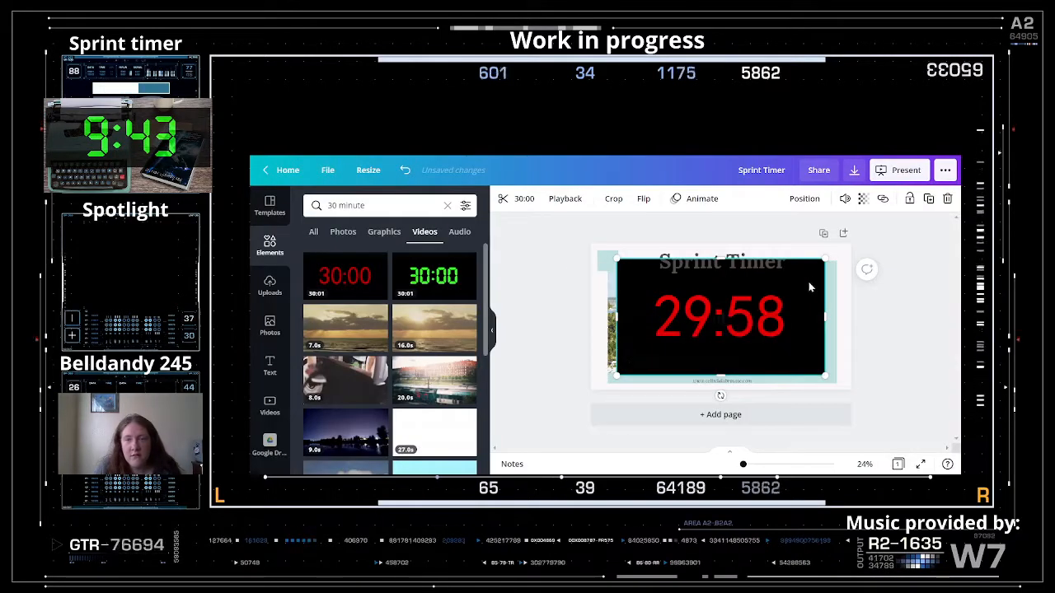
{"action": "left_click_drag", "start_coordinate": [746, 300], "coordinate": [451, 298]}
{"action": "left_click", "coordinate": [426, 275]}
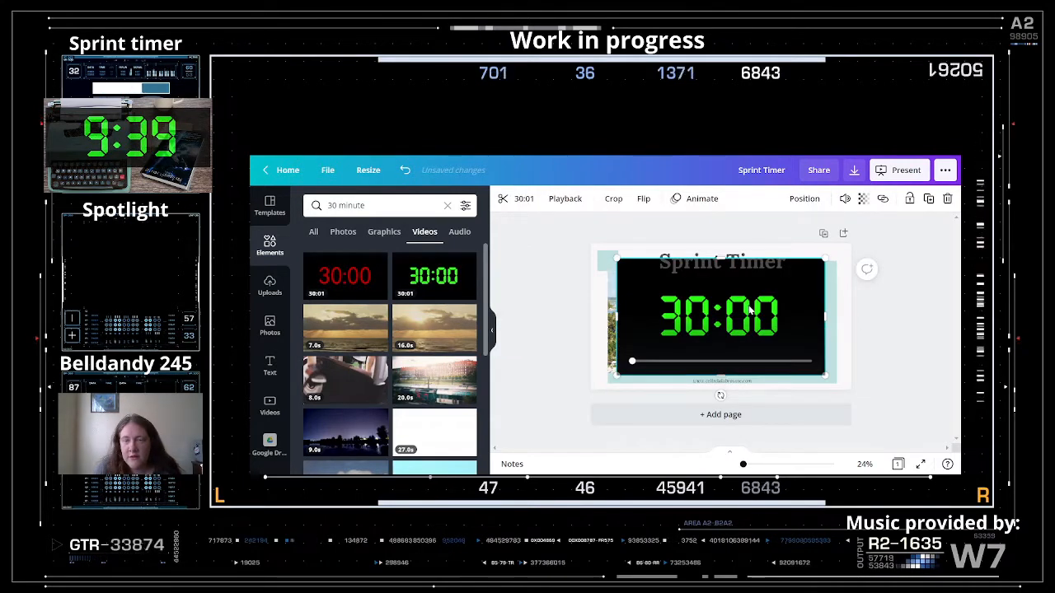
{"action": "left_click_drag", "start_coordinate": [751, 308], "coordinate": [747, 308]}
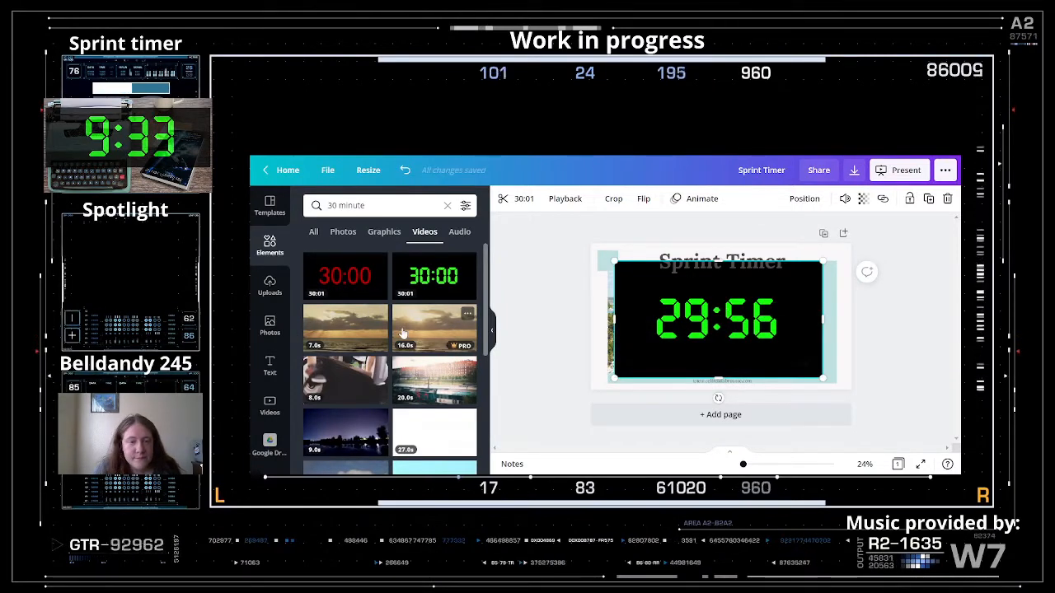
{"action": "scroll", "coordinate": [403, 332], "scroll_direction": "down", "scroll_amount": 3}
{"action": "scroll", "coordinate": [403, 333], "scroll_direction": "down", "scroll_amount": 1}
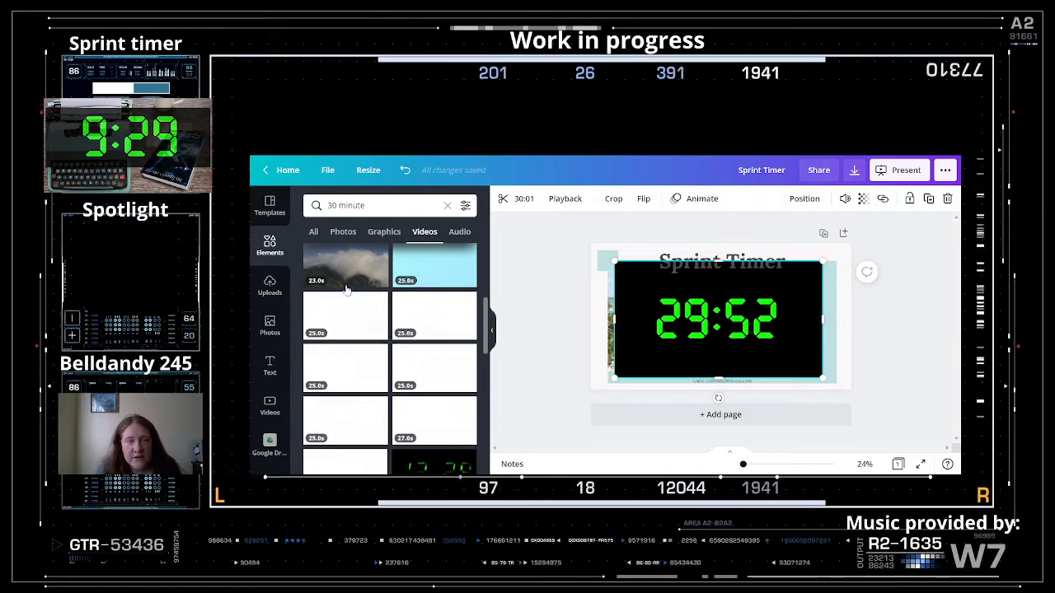
{"action": "scroll", "coordinate": [433, 353], "scroll_direction": "down", "scroll_amount": 2}
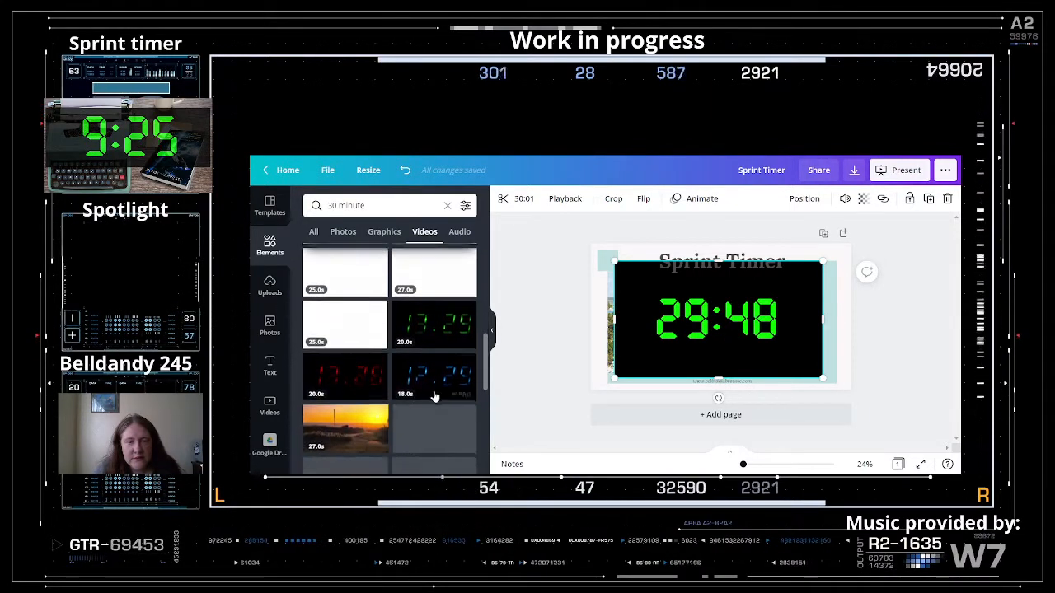
{"action": "scroll", "coordinate": [417, 410], "scroll_direction": "down", "scroll_amount": 2}
{"action": "scroll", "coordinate": [417, 408], "scroll_direction": "down", "scroll_amount": 3}
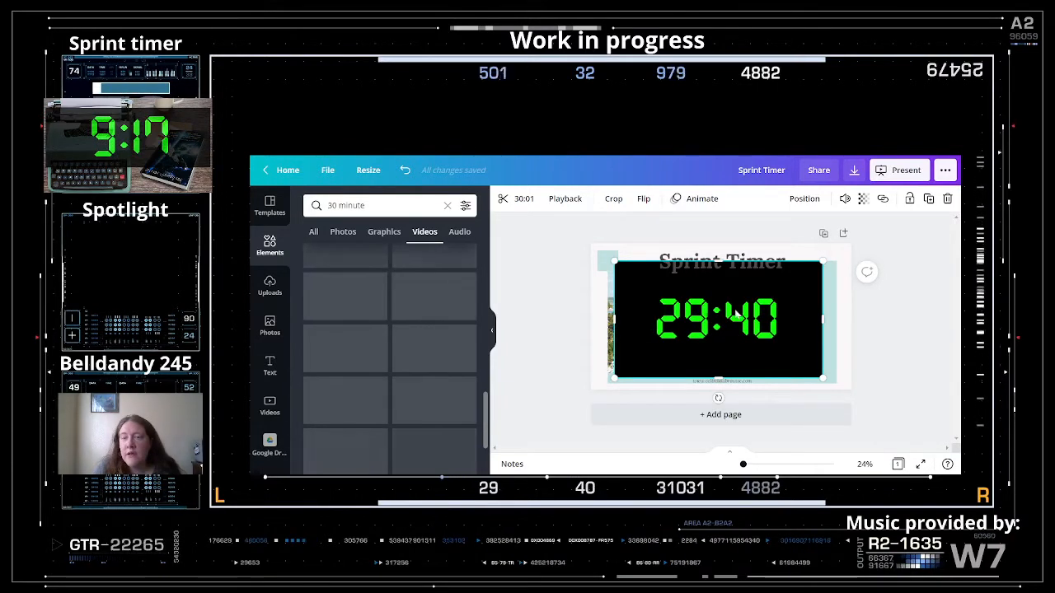
{"action": "left_click_drag", "start_coordinate": [485, 409], "coordinate": [489, 247]}
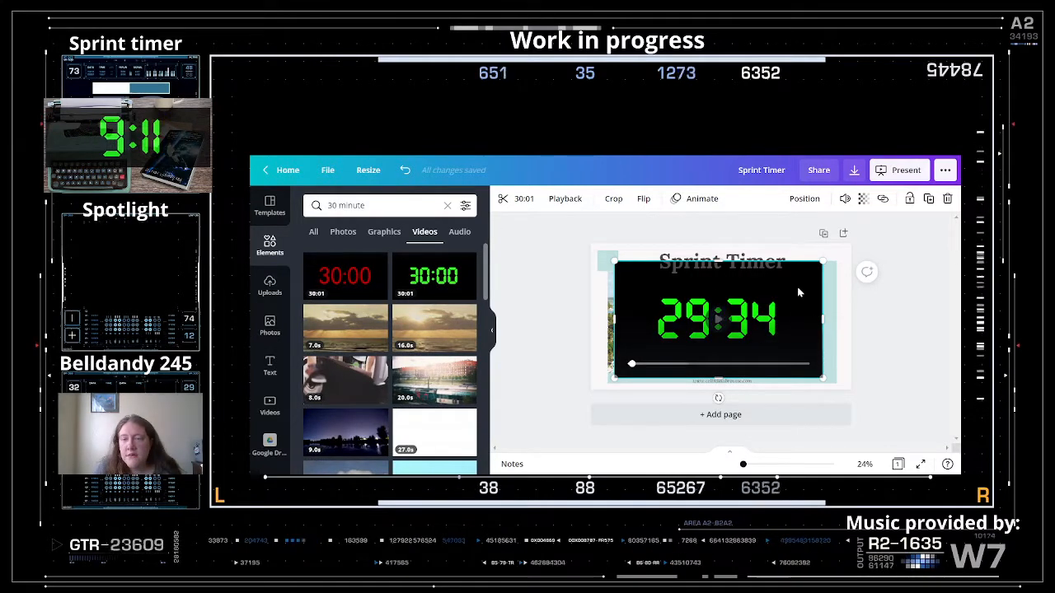
{"action": "left_click", "coordinate": [899, 319]}
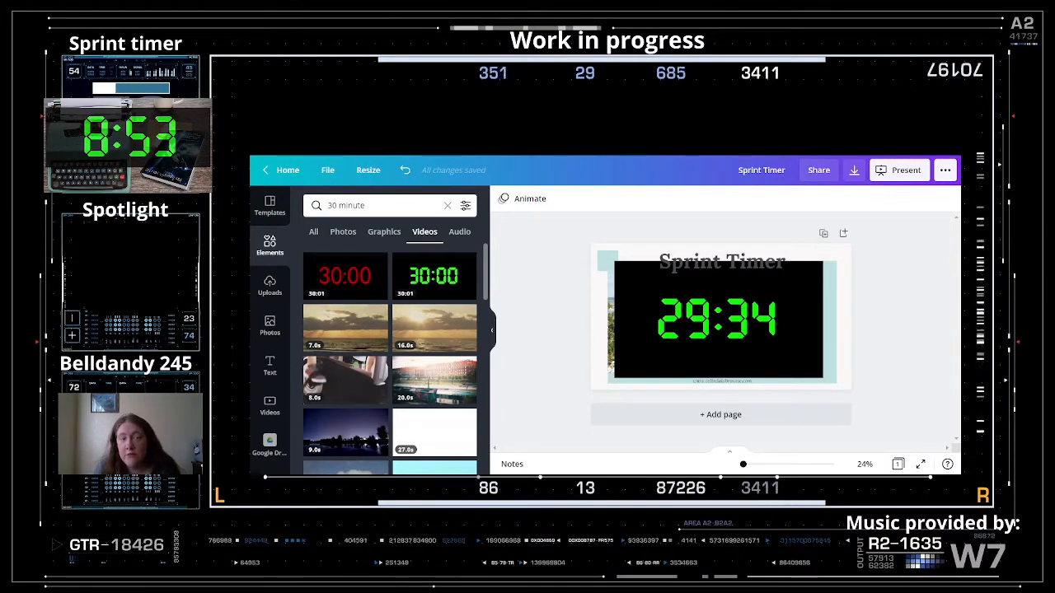
{"action": "left_click", "coordinate": [343, 208]}
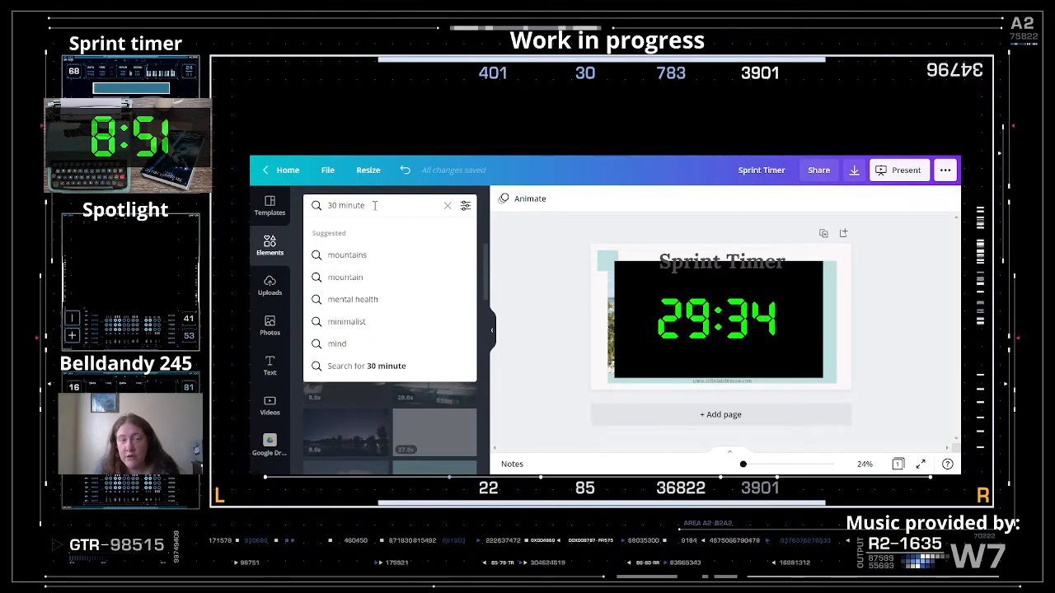
{"action": "key", "text": "Return"}
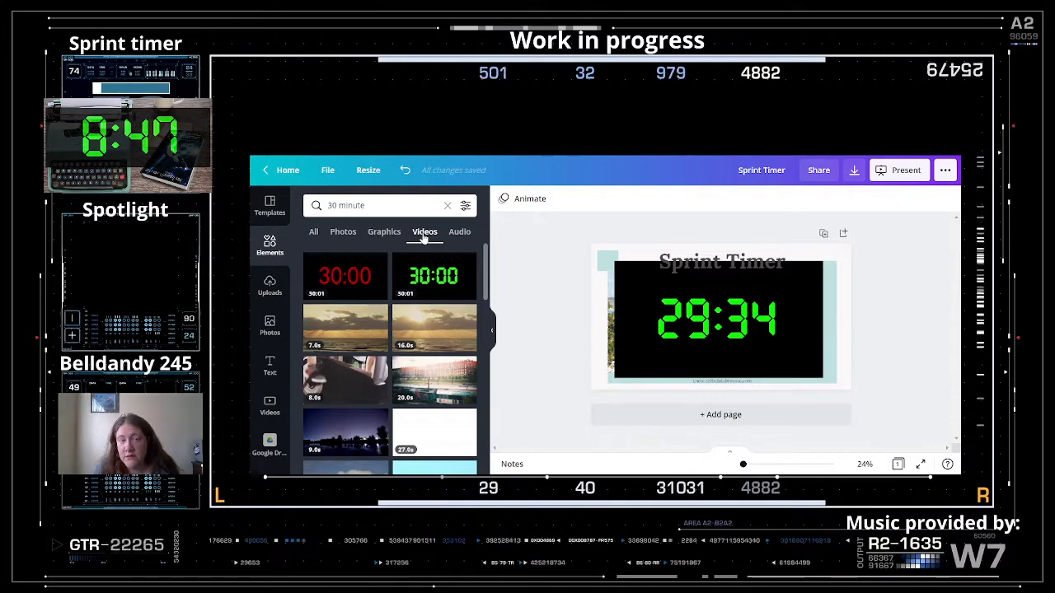
{"action": "left_click", "coordinate": [314, 234]}
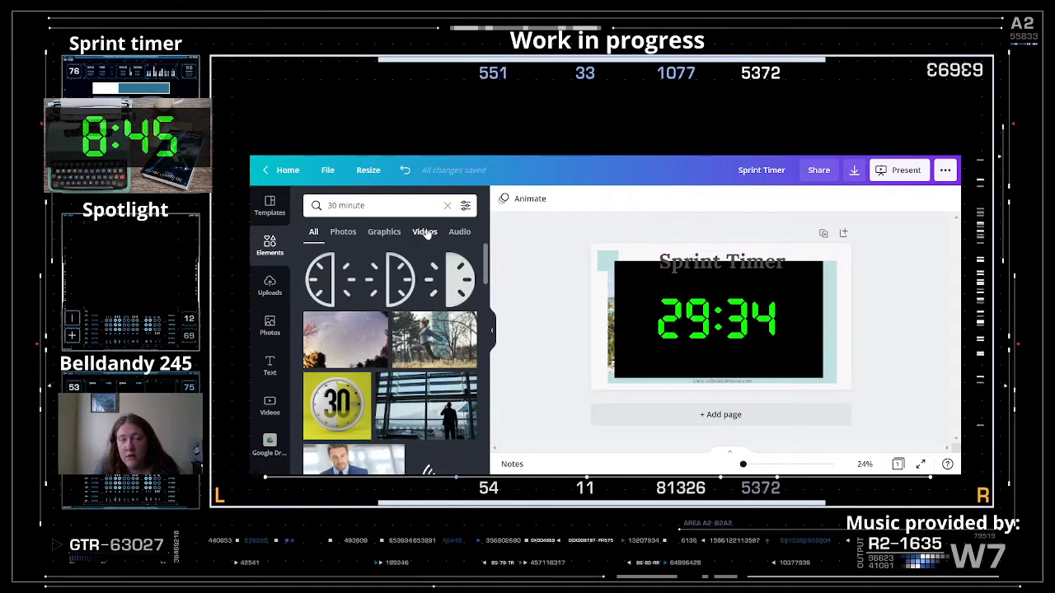
{"action": "scroll", "coordinate": [415, 355], "scroll_direction": "down", "scroll_amount": 5}
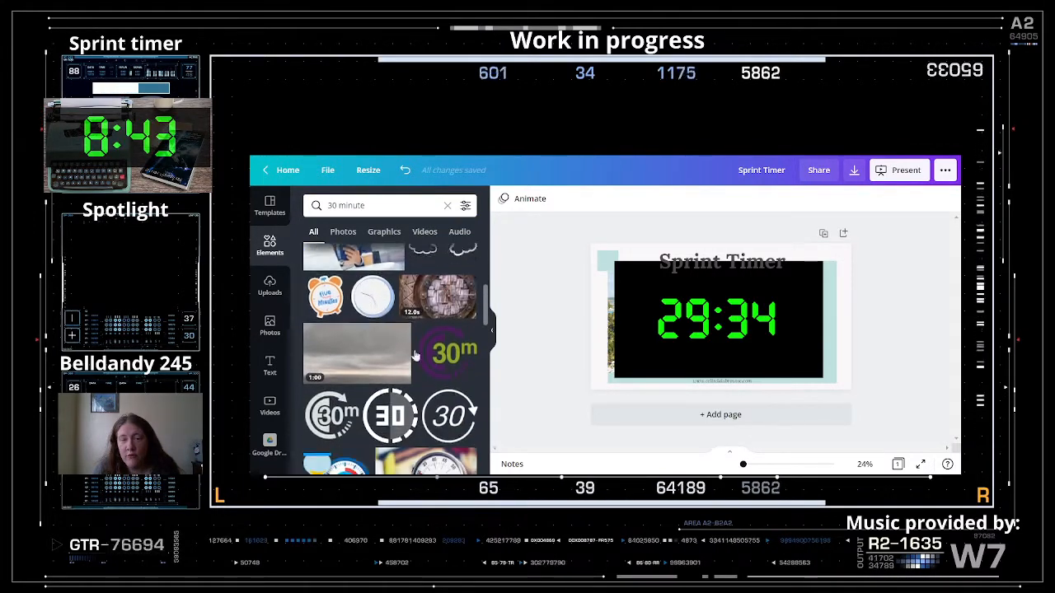
{"action": "scroll", "coordinate": [415, 355], "scroll_direction": "down", "scroll_amount": 2}
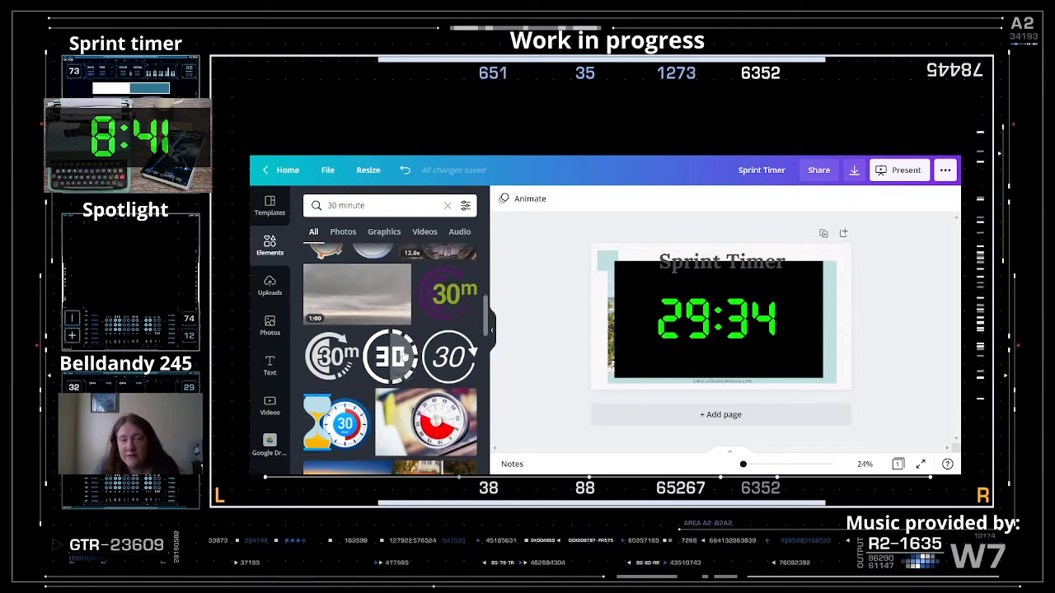
{"action": "scroll", "coordinate": [399, 353], "scroll_direction": "down", "scroll_amount": 10}
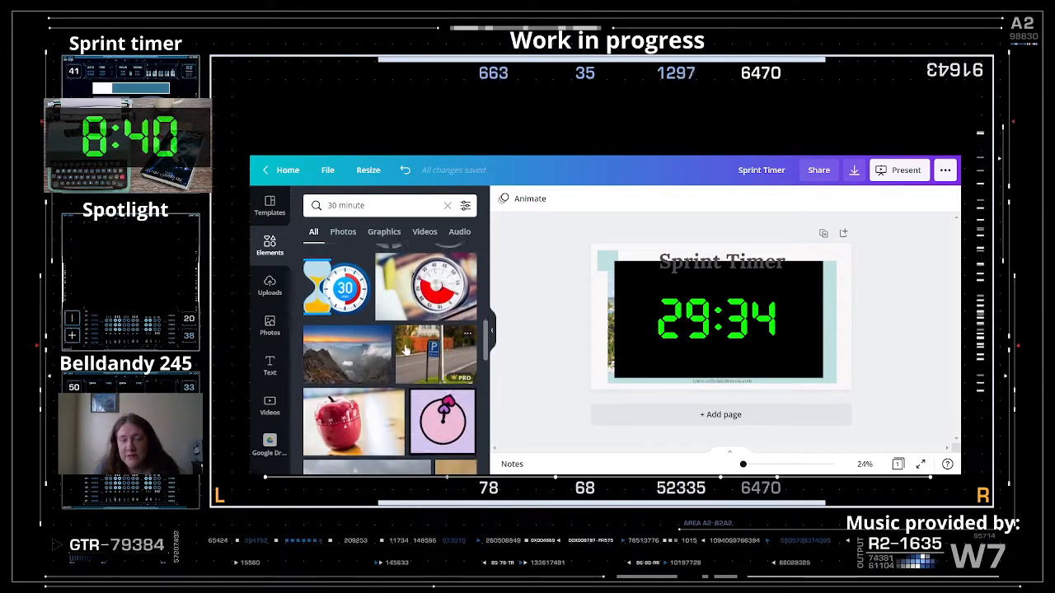
{"action": "left_click", "coordinate": [425, 232]}
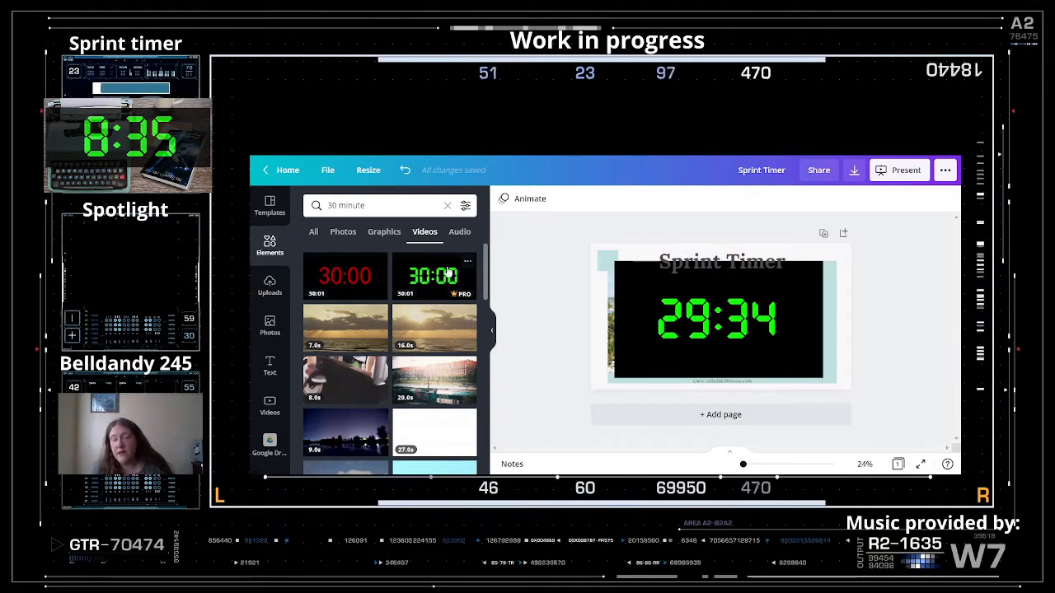
{"action": "left_click", "coordinate": [801, 350]}
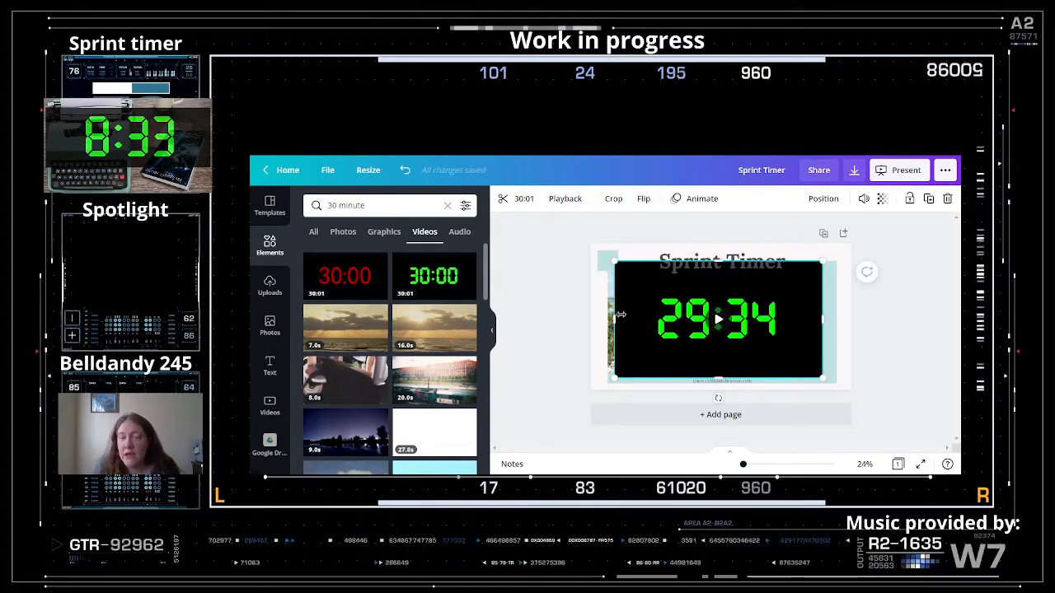
- Set the timer video's transparency to about 61 and enter its crop mode
{"action": "left_click", "coordinate": [882, 199]}
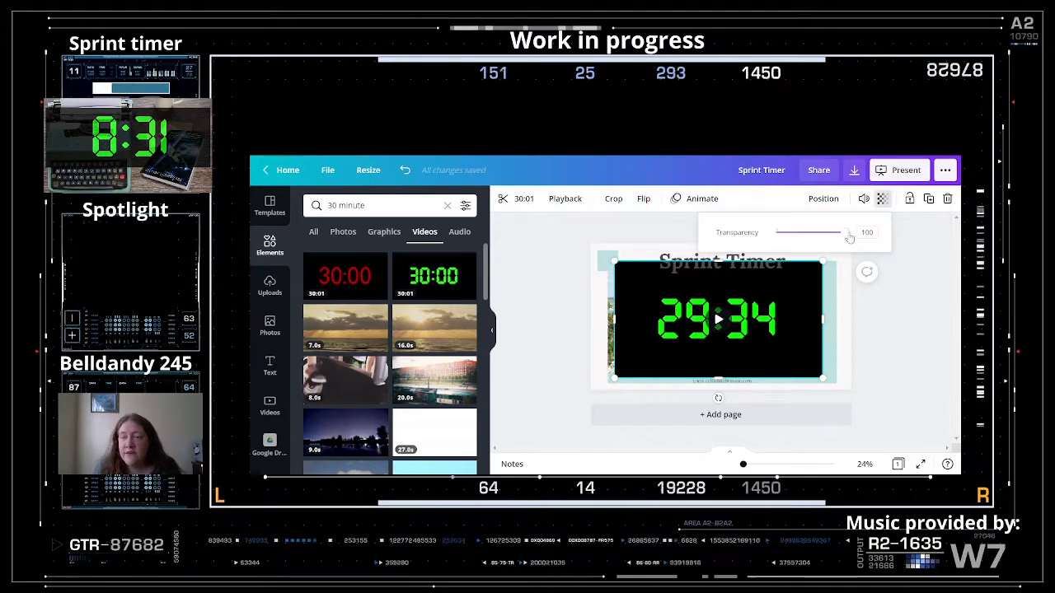
{"action": "left_click_drag", "start_coordinate": [849, 237], "coordinate": [814, 245]}
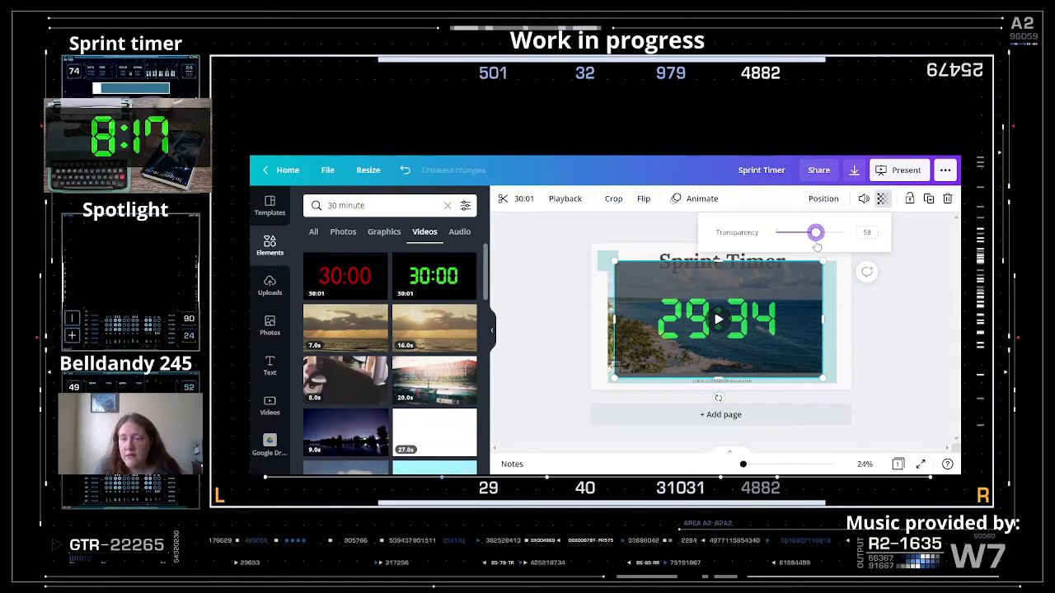
{"action": "left_click_drag", "start_coordinate": [814, 245], "coordinate": [818, 246]}
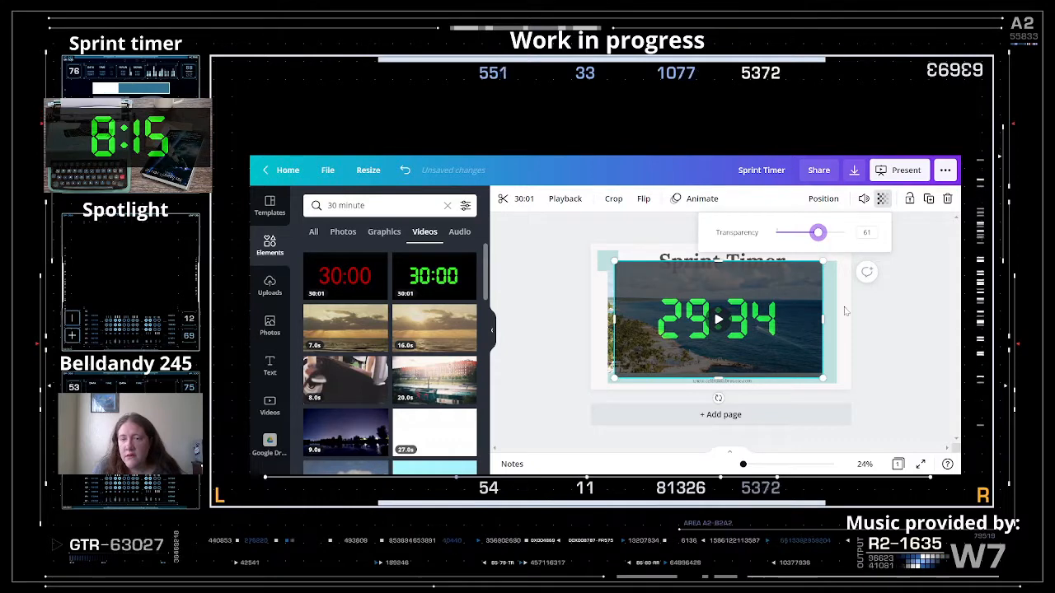
{"action": "left_click", "coordinate": [902, 328]}
{"action": "left_click", "coordinate": [787, 340]}
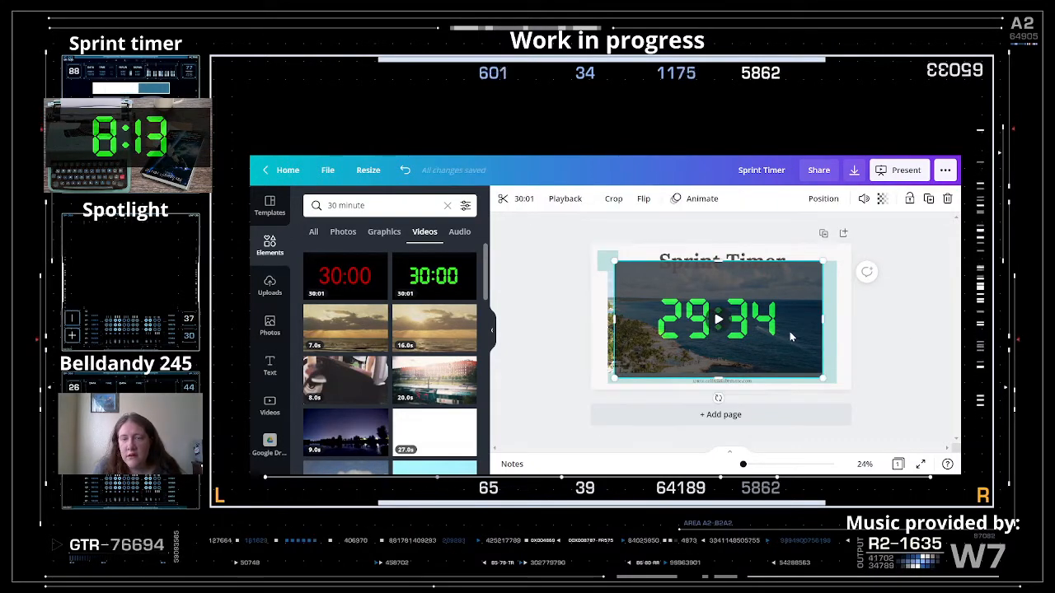
{"action": "double_click", "coordinate": [789, 333]}
- Crop the timer video tightly around its countdown digits
{"action": "left_click_drag", "start_coordinate": [614, 260], "coordinate": [652, 290]}
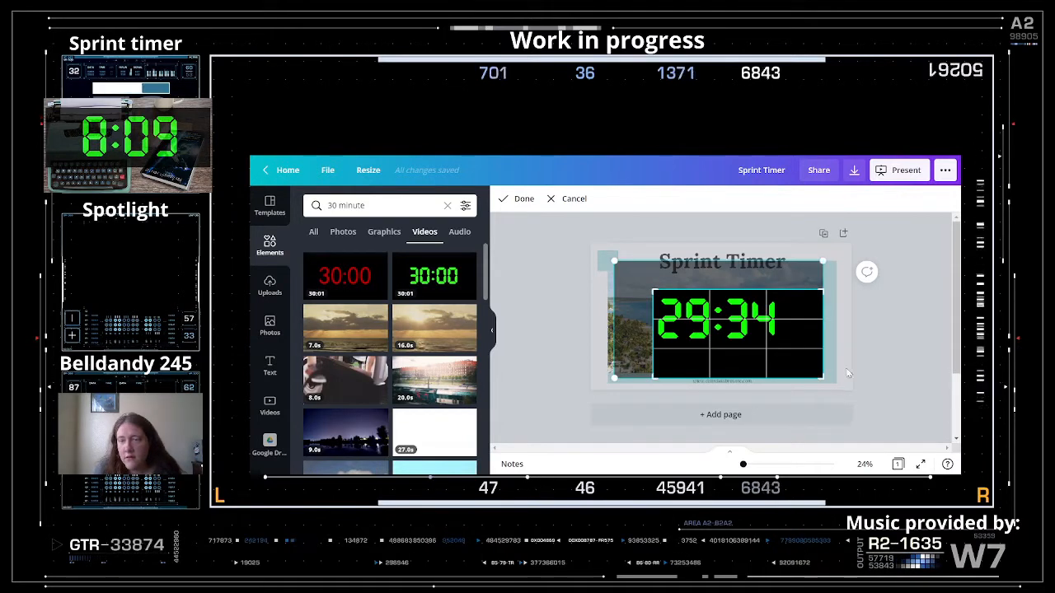
{"action": "left_click_drag", "start_coordinate": [821, 378], "coordinate": [781, 344]}
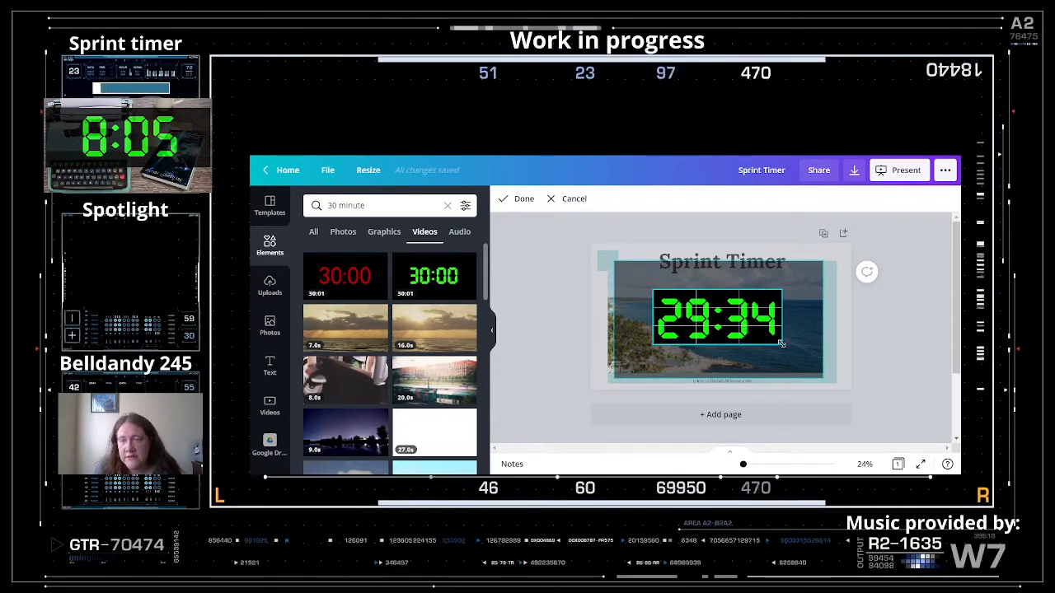
{"action": "left_click", "coordinate": [520, 198]}
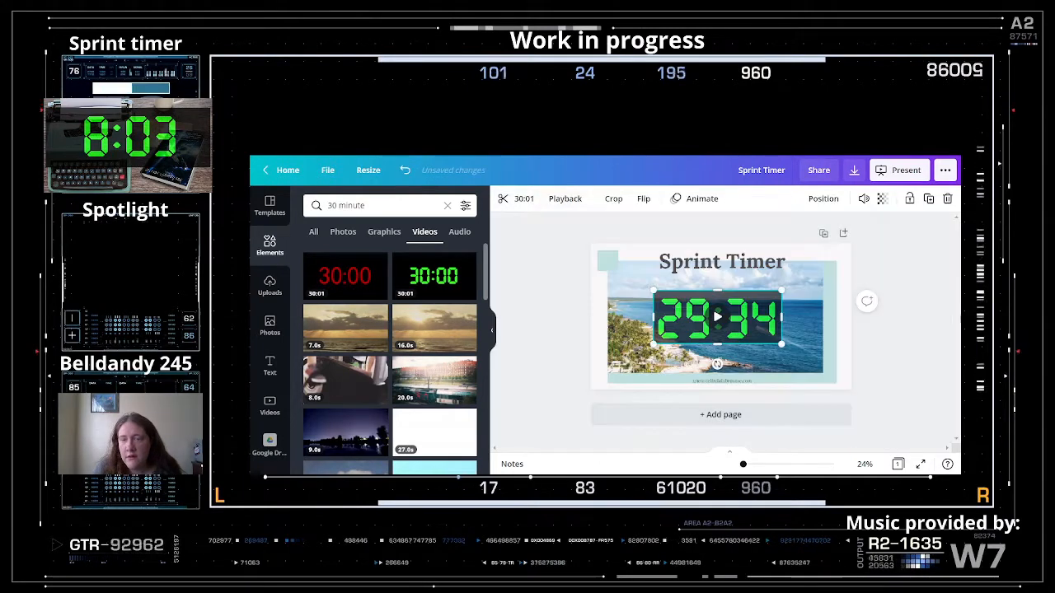
{"action": "left_click", "coordinate": [897, 331]}
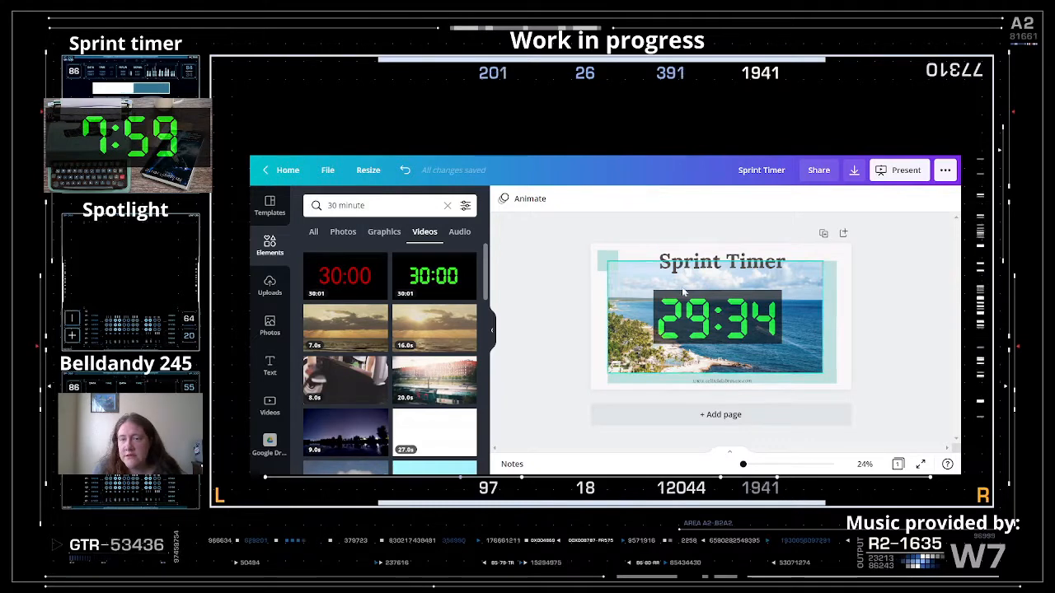
- Enlarge the cropped timer and centre it over the beach photo
{"action": "left_click_drag", "start_coordinate": [716, 316], "coordinate": [686, 307]}
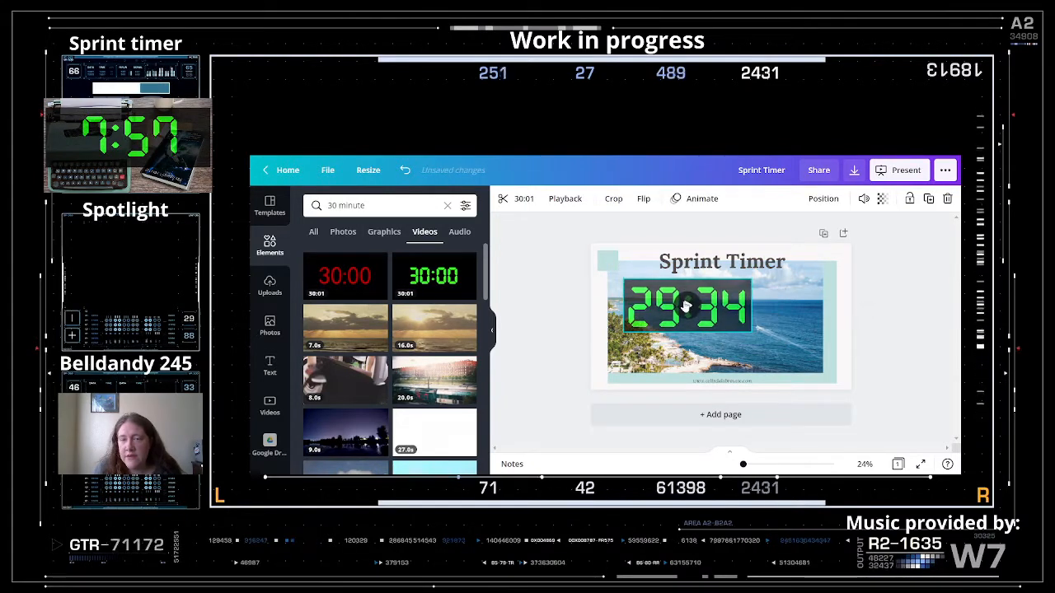
{"action": "left_click_drag", "start_coordinate": [763, 342], "coordinate": [789, 356]}
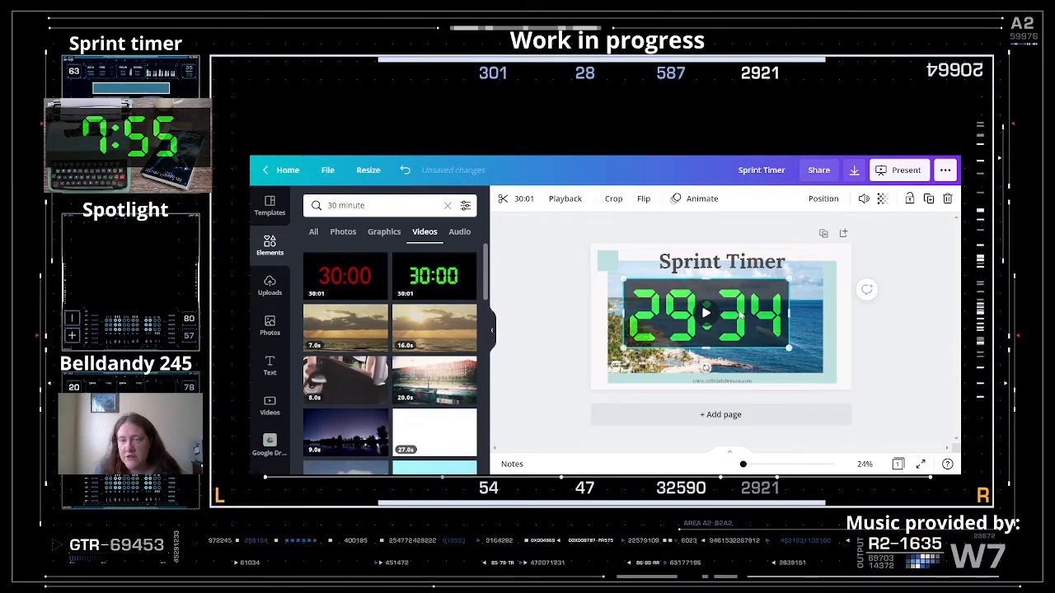
{"action": "left_click_drag", "start_coordinate": [742, 312], "coordinate": [753, 309]}
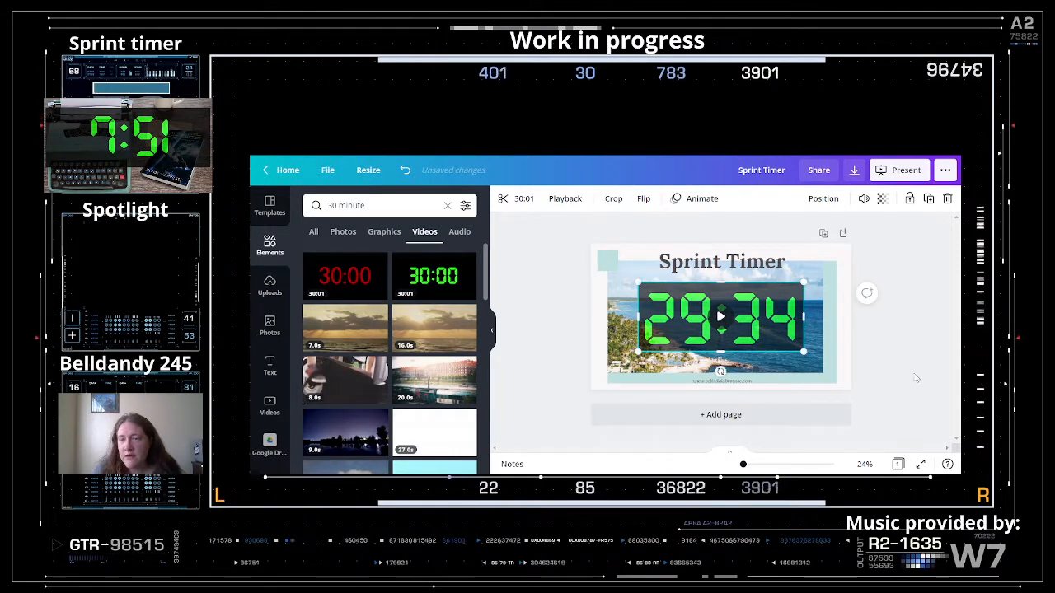
{"action": "left_click", "coordinate": [916, 378]}
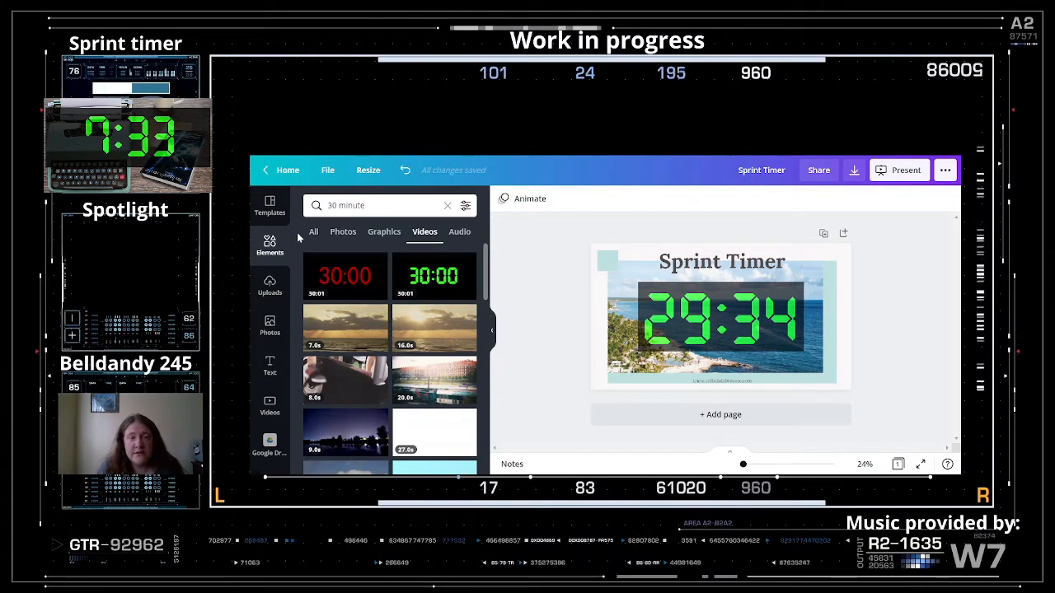
- Exit crop mode on the timer video and bring up its 30:01 trim timeline
{"action": "double_click", "coordinate": [702, 311]}
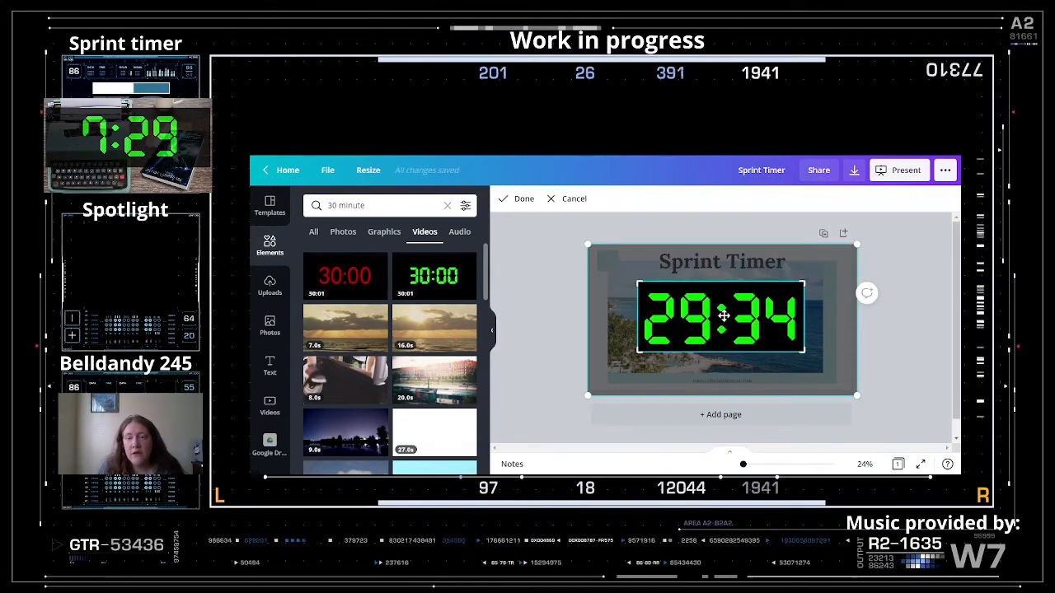
{"action": "double_click", "coordinate": [724, 315]}
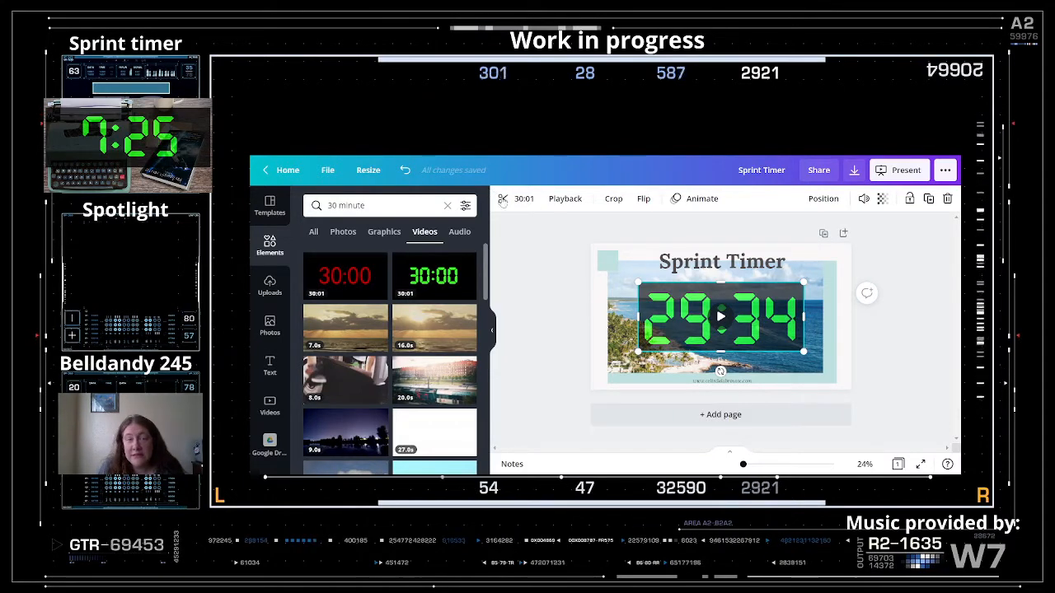
{"action": "left_click", "coordinate": [527, 202]}
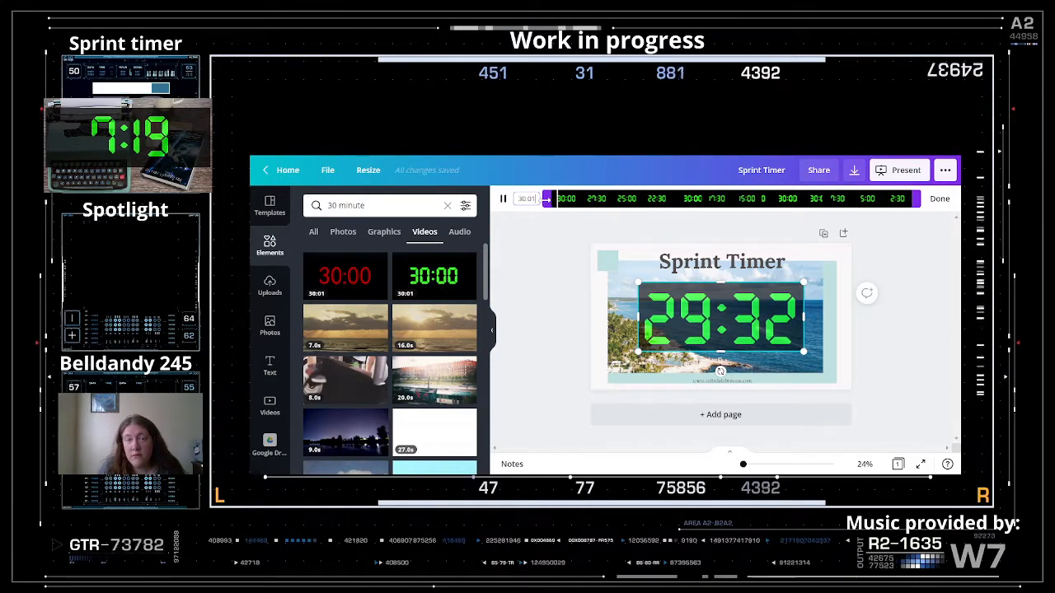
- Trim the timer video's start toward the 25:00 mark
{"action": "left_click_drag", "start_coordinate": [547, 199], "coordinate": [606, 194]}
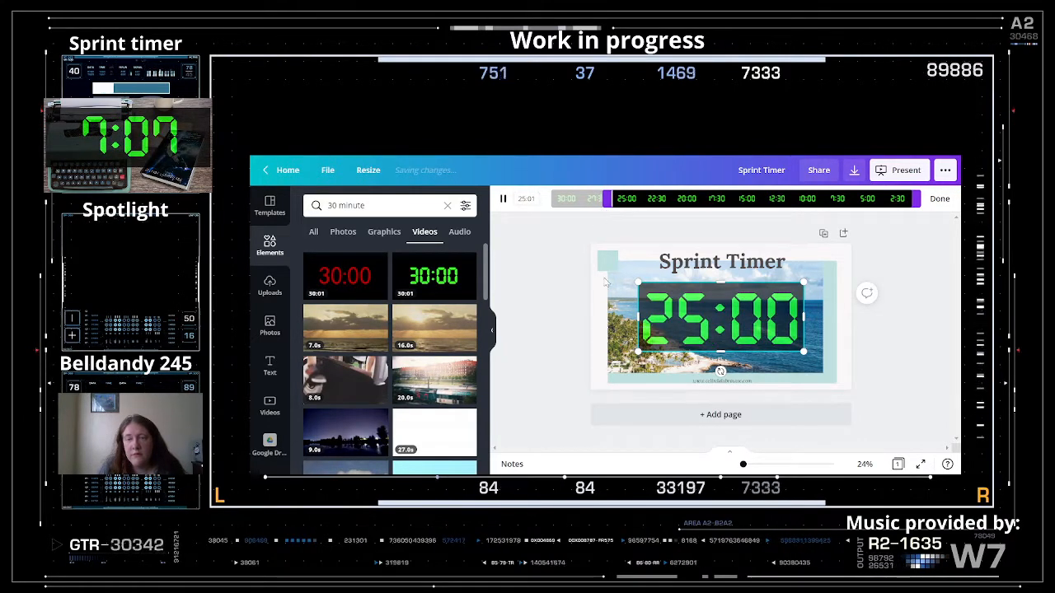
{"action": "left_click", "coordinate": [561, 239]}
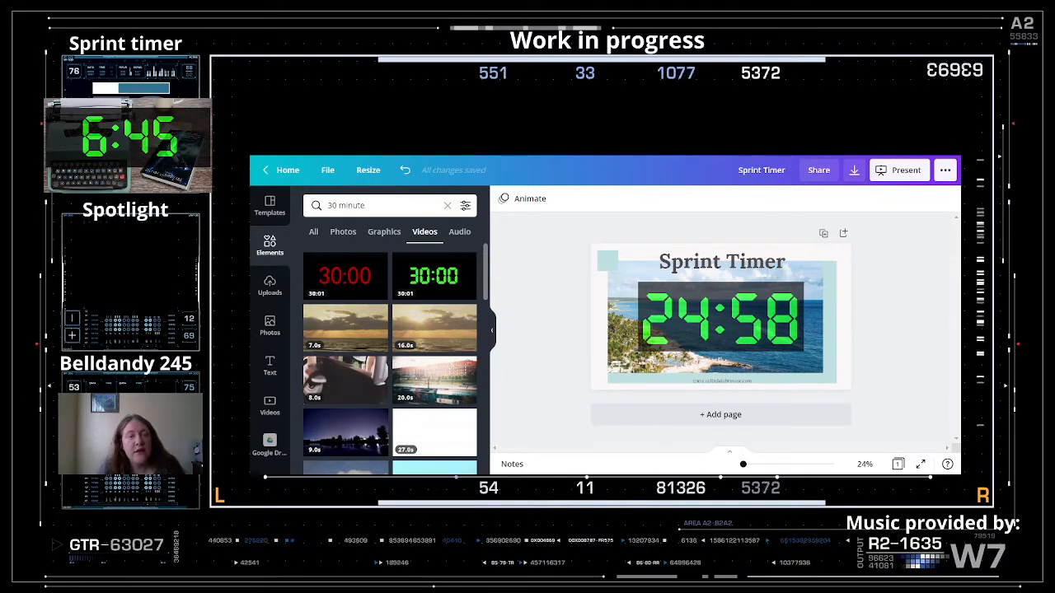
{"action": "left_click", "coordinate": [313, 231]}
- Fine-tune the clip's start point to about 25:00 and confirm the trim
{"action": "left_click", "coordinate": [708, 330]}
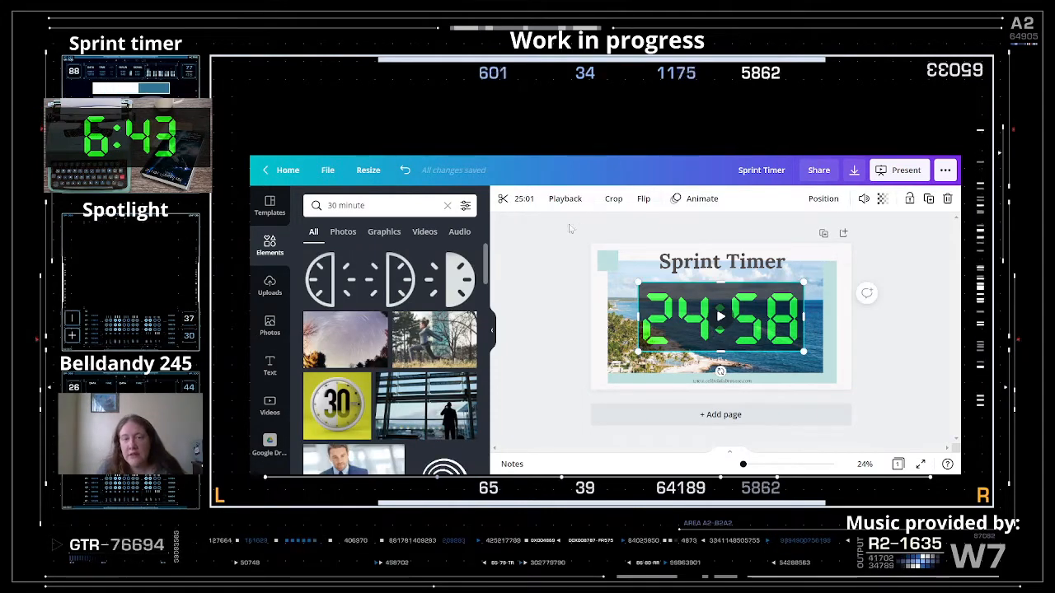
{"action": "left_click", "coordinate": [523, 199]}
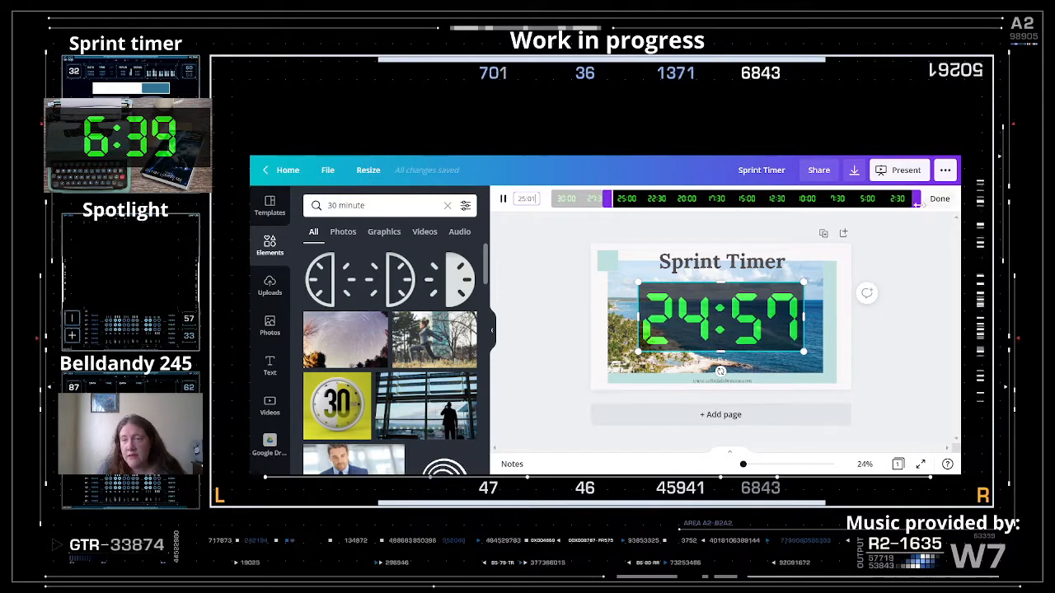
{"action": "left_click", "coordinate": [609, 199]}
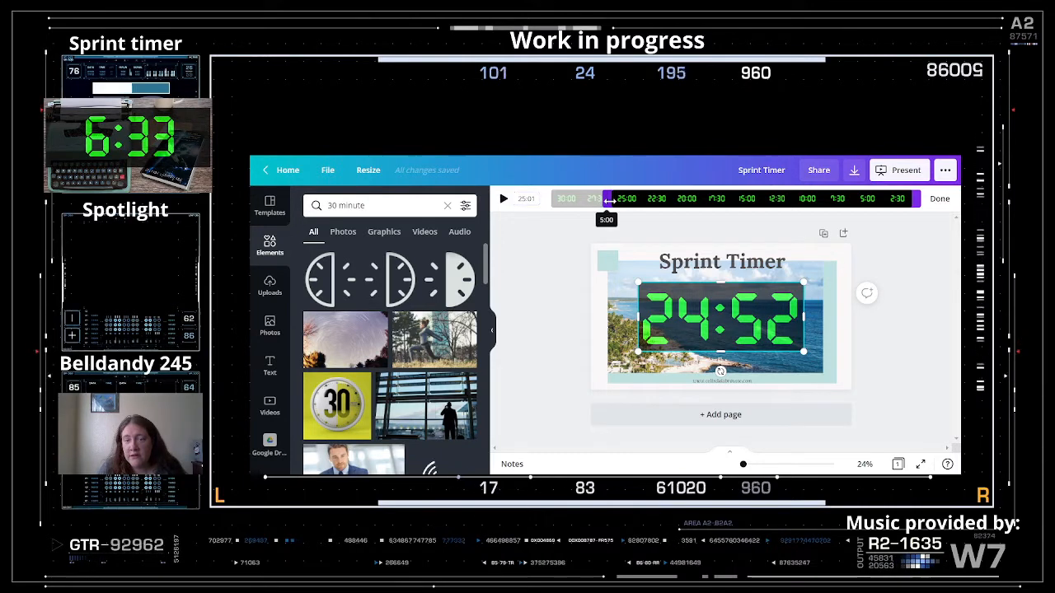
{"action": "left_click_drag", "start_coordinate": [609, 199], "coordinate": [608, 199]}
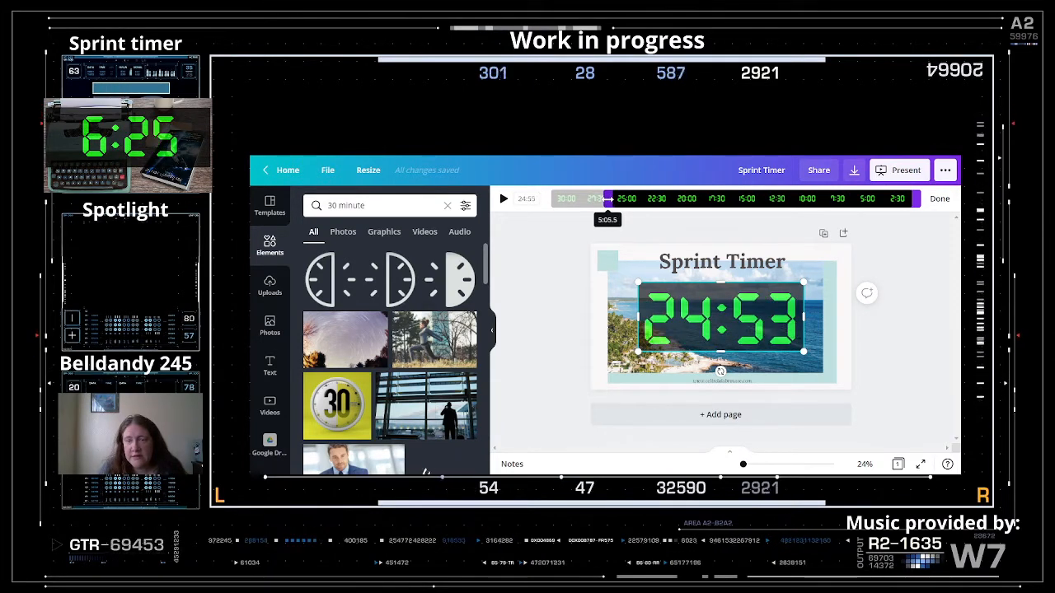
{"action": "left_click_drag", "start_coordinate": [607, 199], "coordinate": [605, 200]}
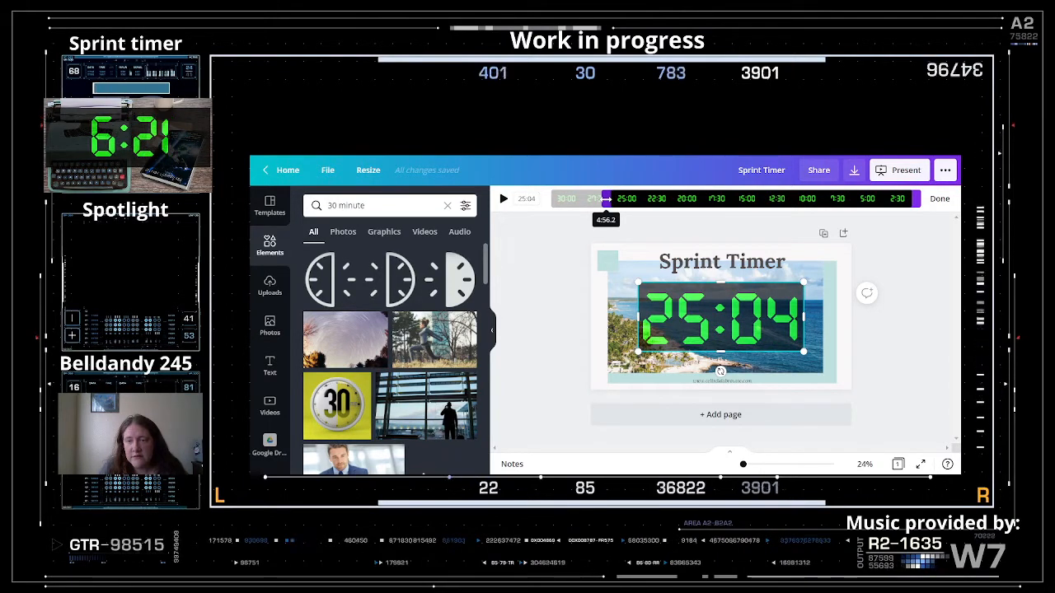
{"action": "left_click_drag", "start_coordinate": [606, 200], "coordinate": [609, 199]}
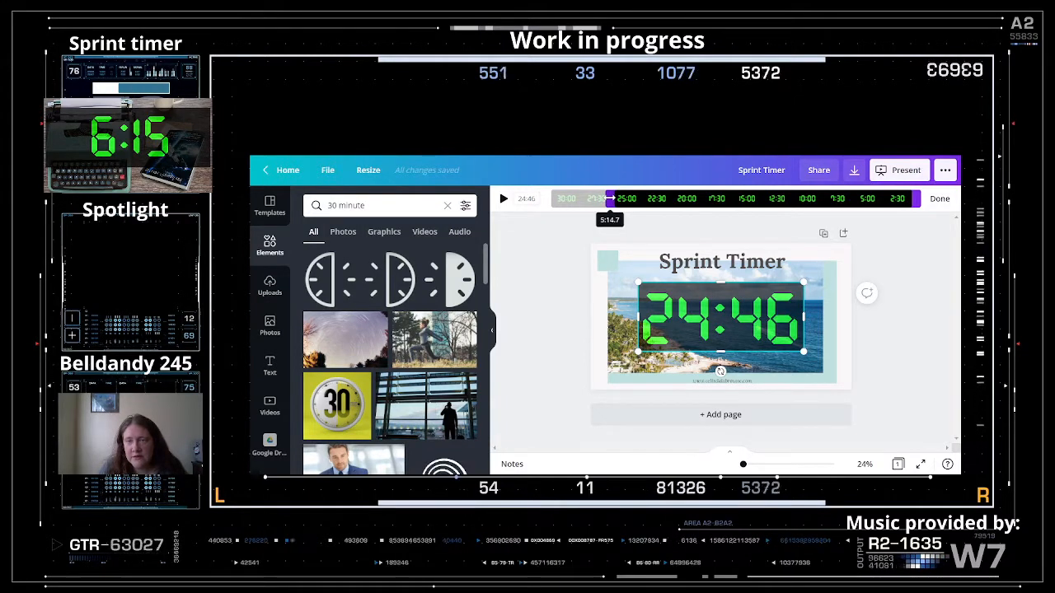
{"action": "left_click_drag", "start_coordinate": [609, 199], "coordinate": [606, 198]}
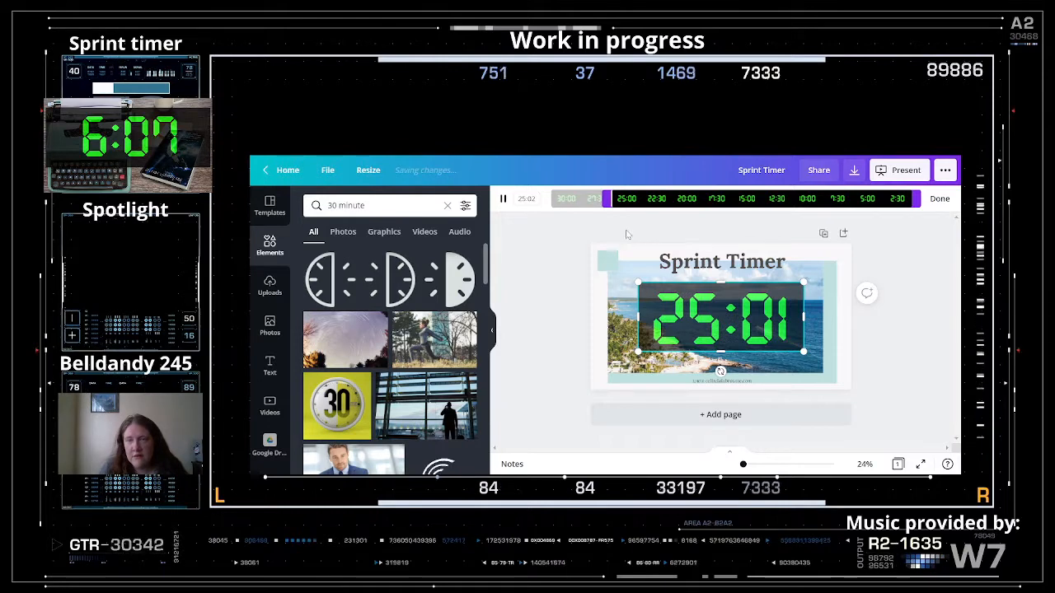
{"action": "left_click", "coordinate": [629, 235]}
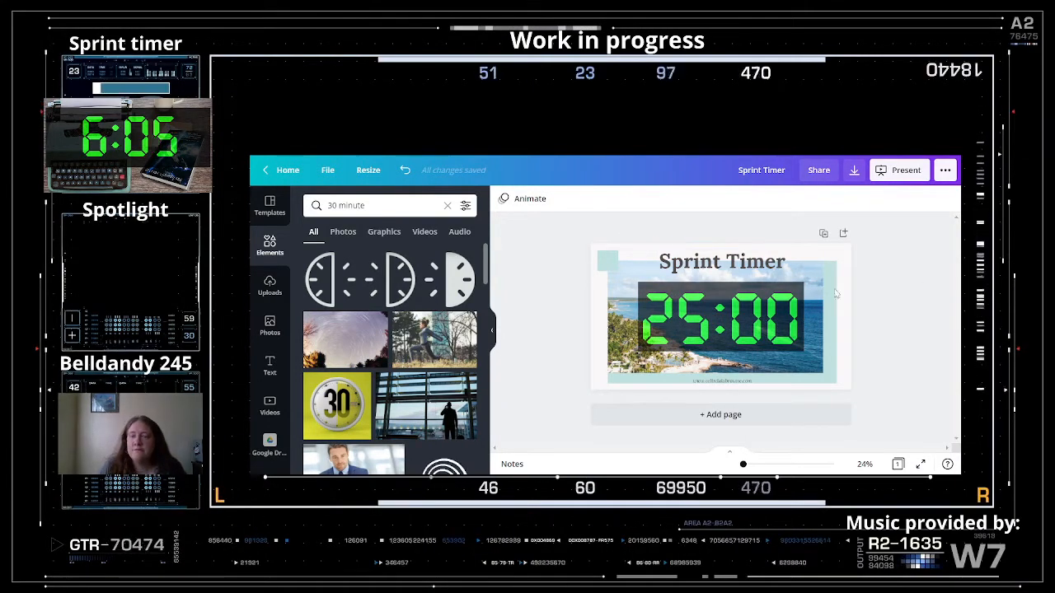
- Add a new blank page after page 1
{"action": "left_click", "coordinate": [758, 328]}
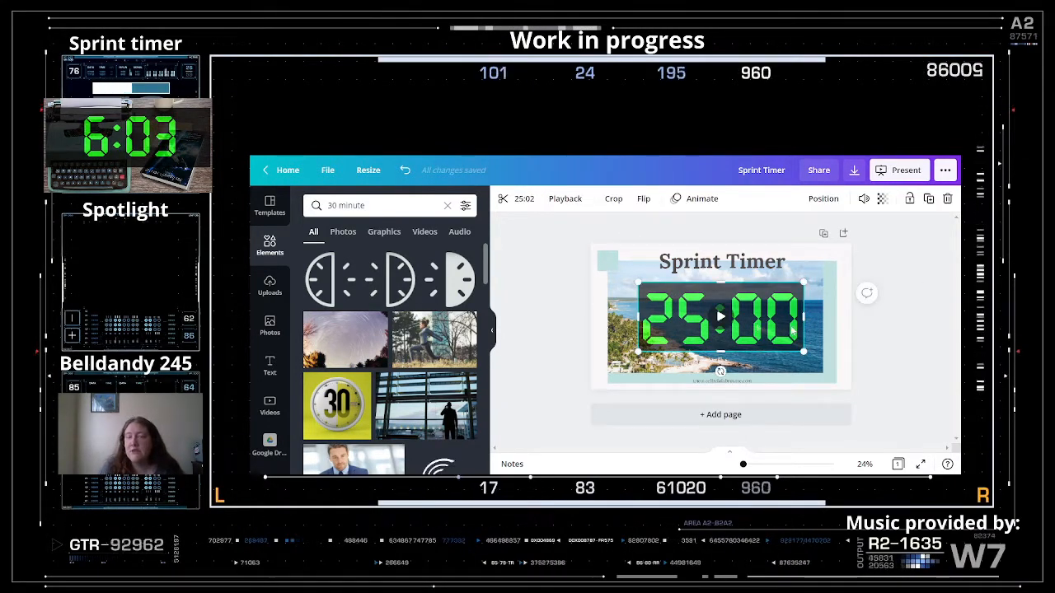
{"action": "left_click", "coordinate": [933, 350]}
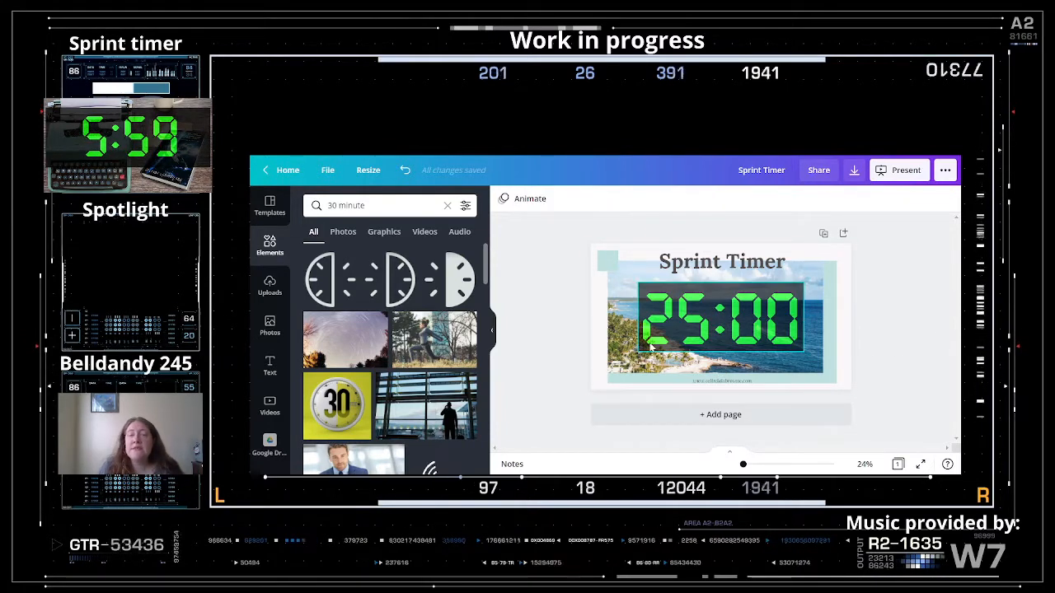
{"action": "left_click", "coordinate": [706, 416]}
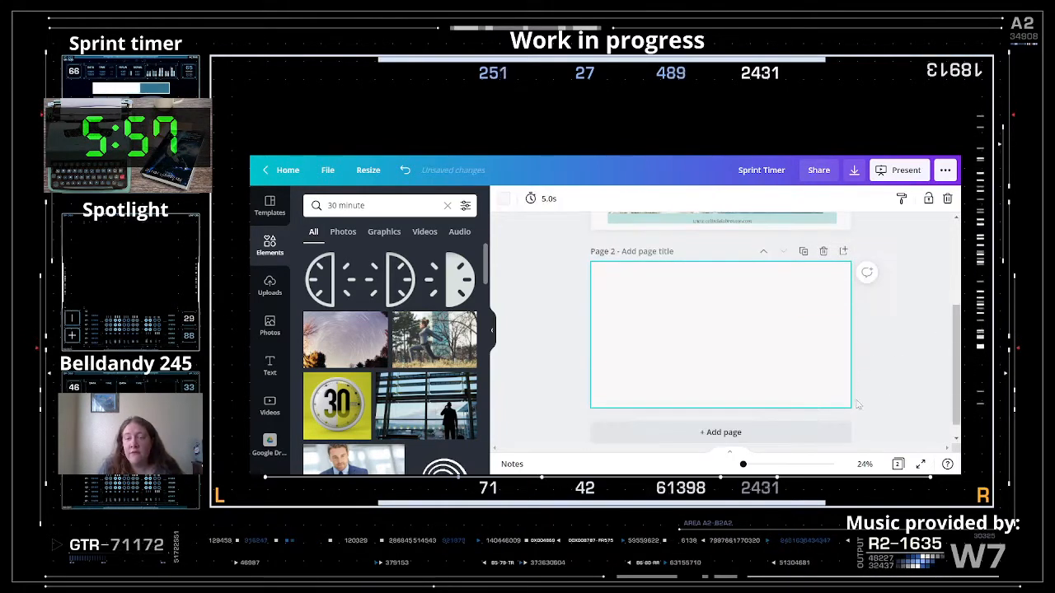
- Duplicate page 1 so the Sprint Timer slide with its countdown becomes page 2
{"action": "scroll", "coordinate": [770, 349], "scroll_direction": "up", "scroll_amount": 2}
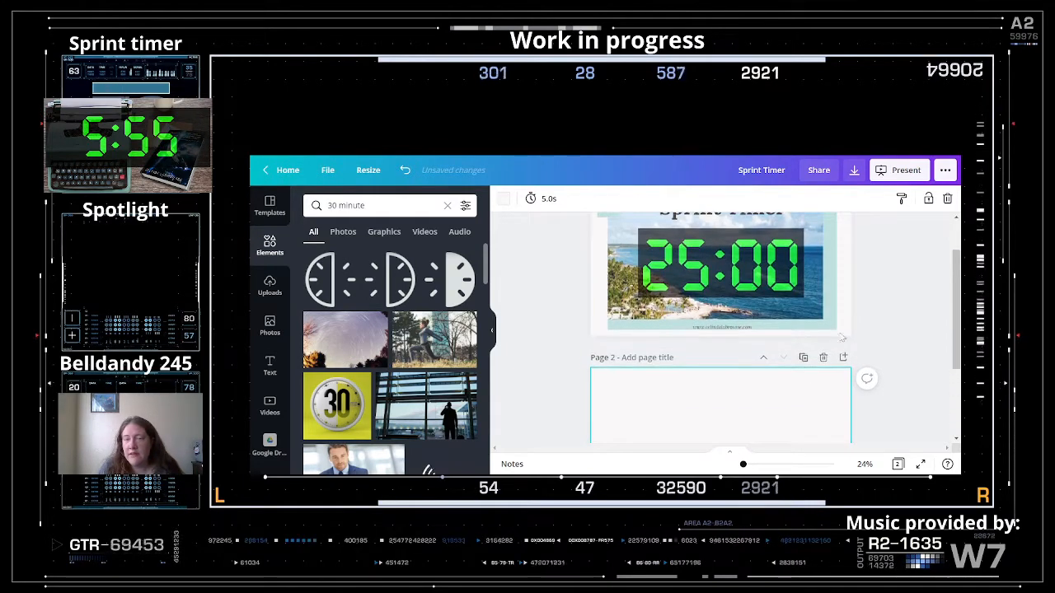
{"action": "scroll", "coordinate": [857, 337], "scroll_direction": "up", "scroll_amount": 1}
{"action": "left_click", "coordinate": [789, 354]}
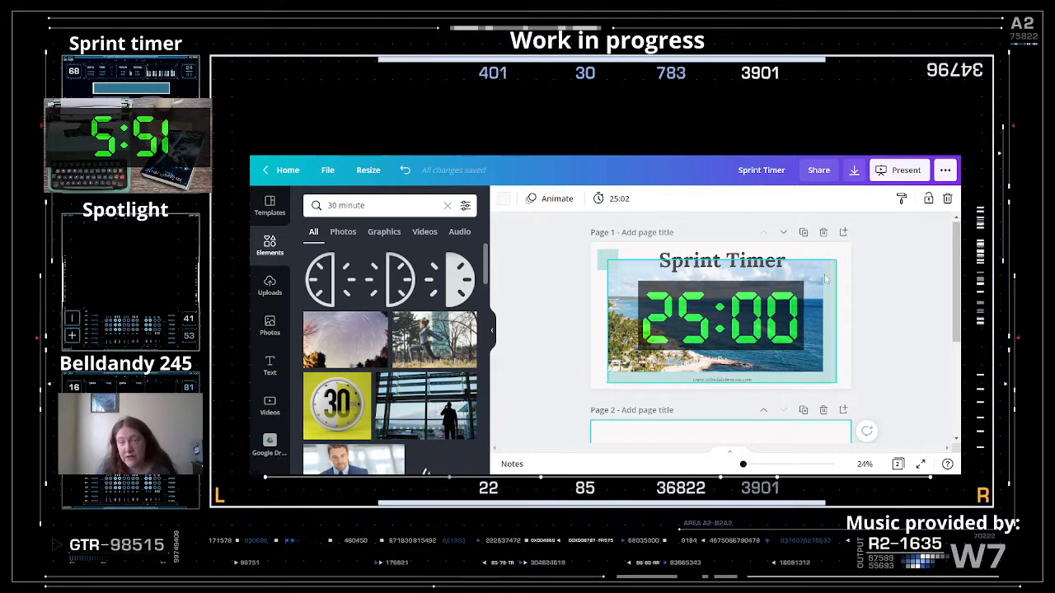
{"action": "left_click", "coordinate": [803, 234]}
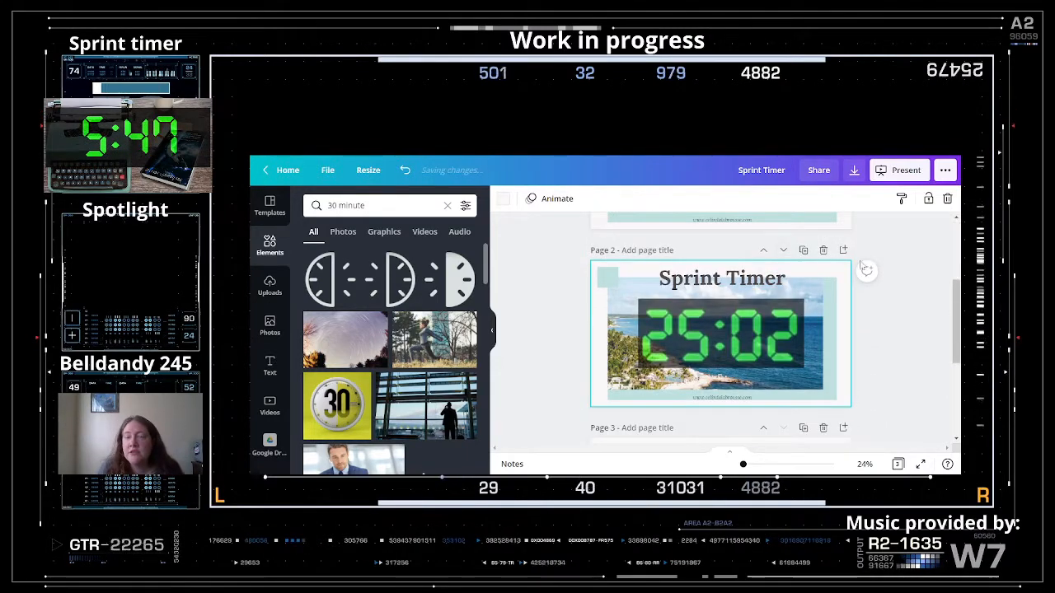
{"action": "left_click", "coordinate": [613, 336]}
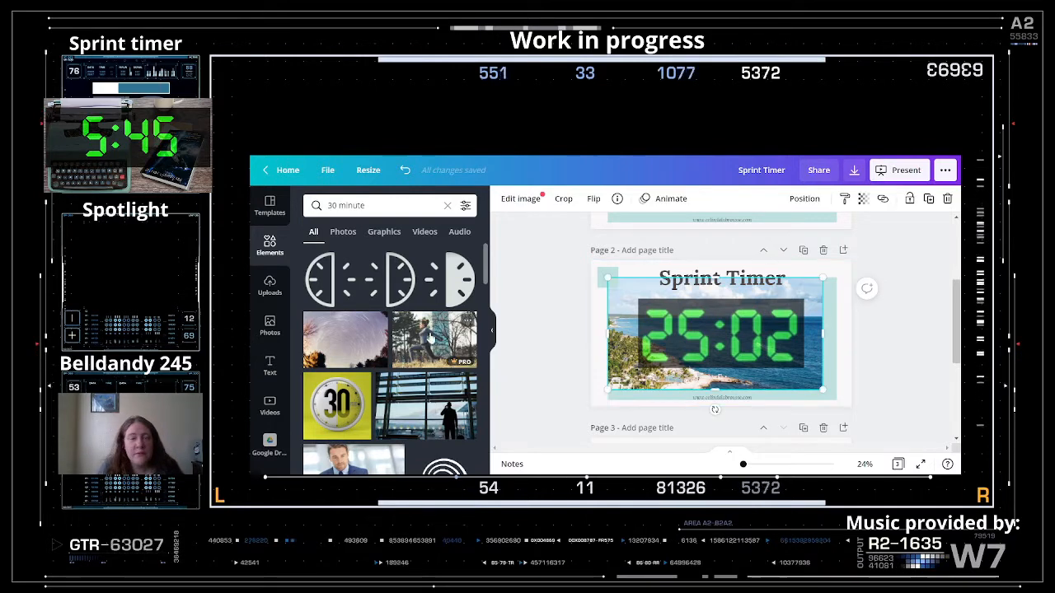
- Search the Elements panel for 'waves'
{"action": "left_click", "coordinate": [269, 247]}
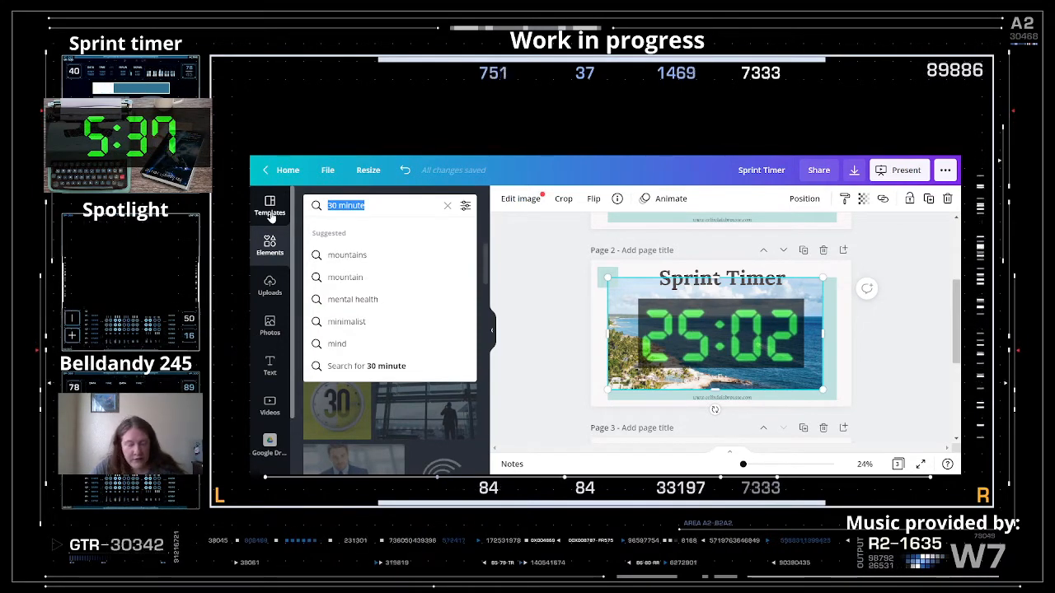
{"action": "type", "text": "waves"}
{"action": "key", "text": "Return"}
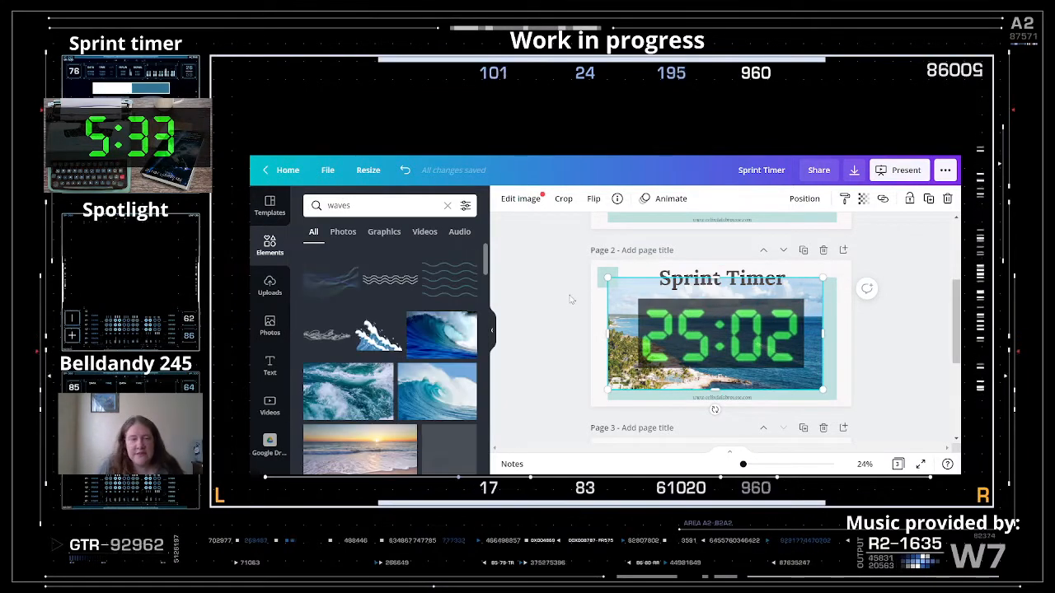
{"action": "scroll", "coordinate": [420, 385], "scroll_direction": "down", "scroll_amount": 3}
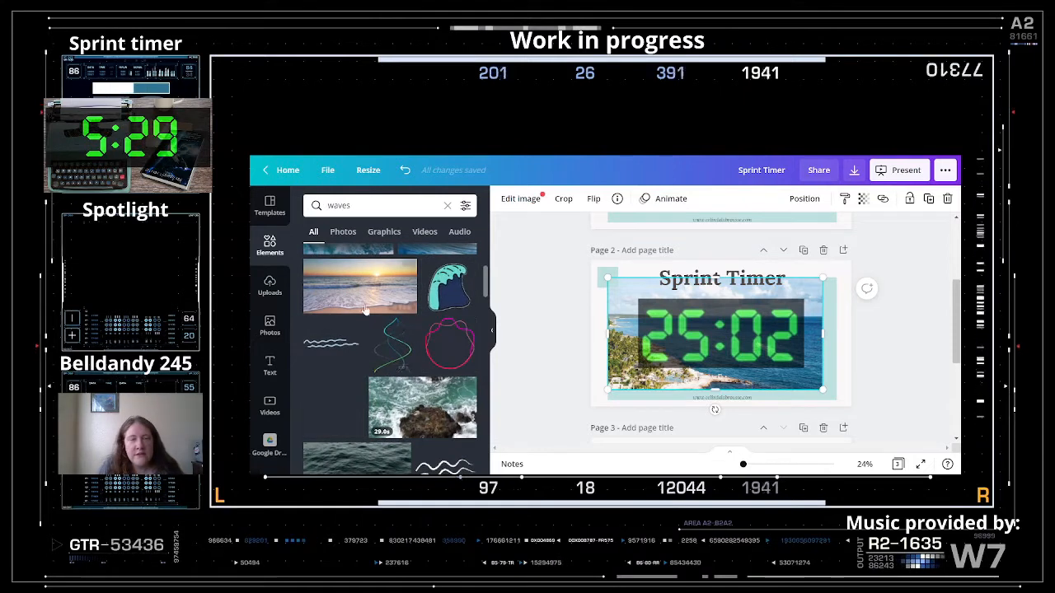
- Swap page 2's background for the sunset beach photo from the results
{"action": "left_click_drag", "start_coordinate": [371, 298], "coordinate": [752, 350]}
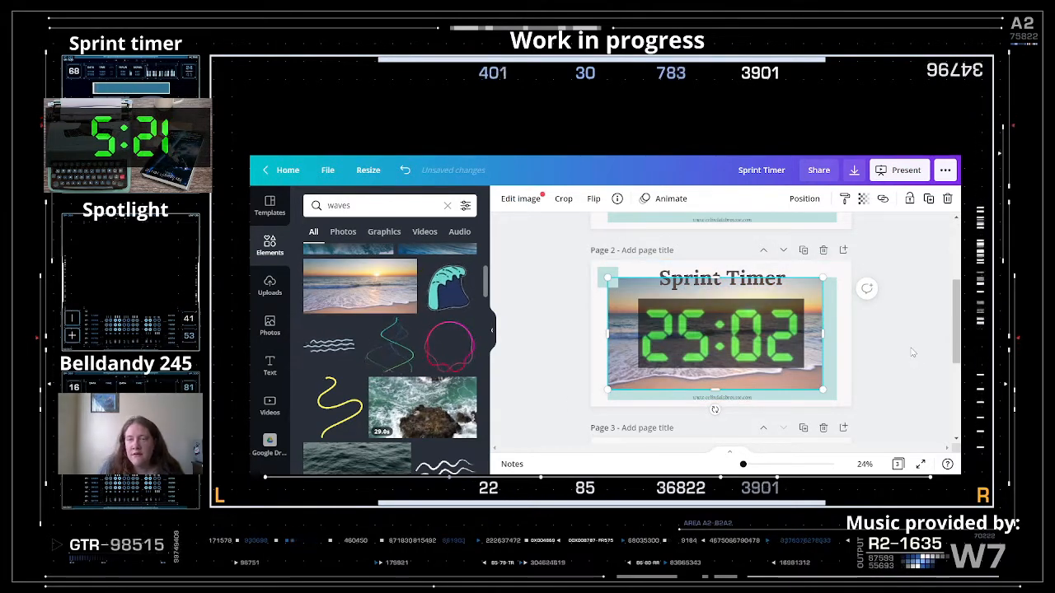
{"action": "left_click", "coordinate": [833, 377]}
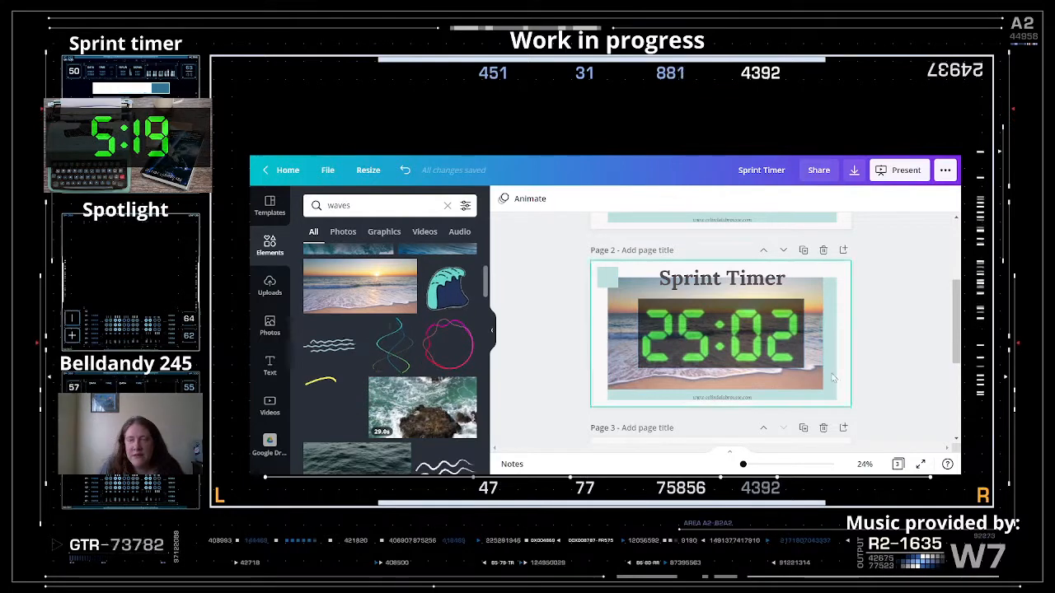
{"action": "scroll", "coordinate": [393, 354], "scroll_direction": "down", "scroll_amount": 3}
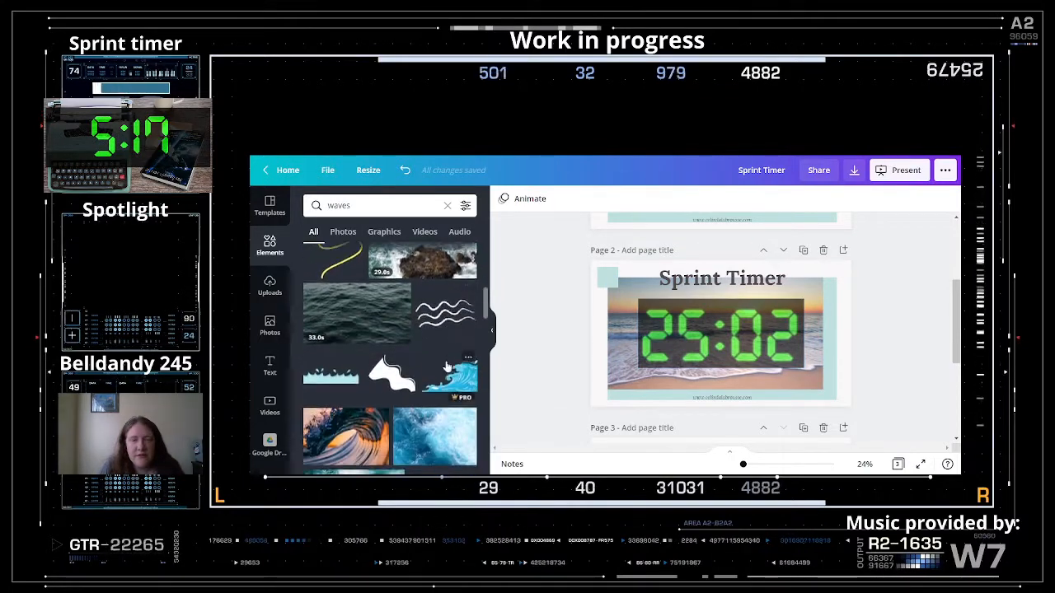
{"action": "scroll", "coordinate": [447, 366], "scroll_direction": "down", "scroll_amount": 10}
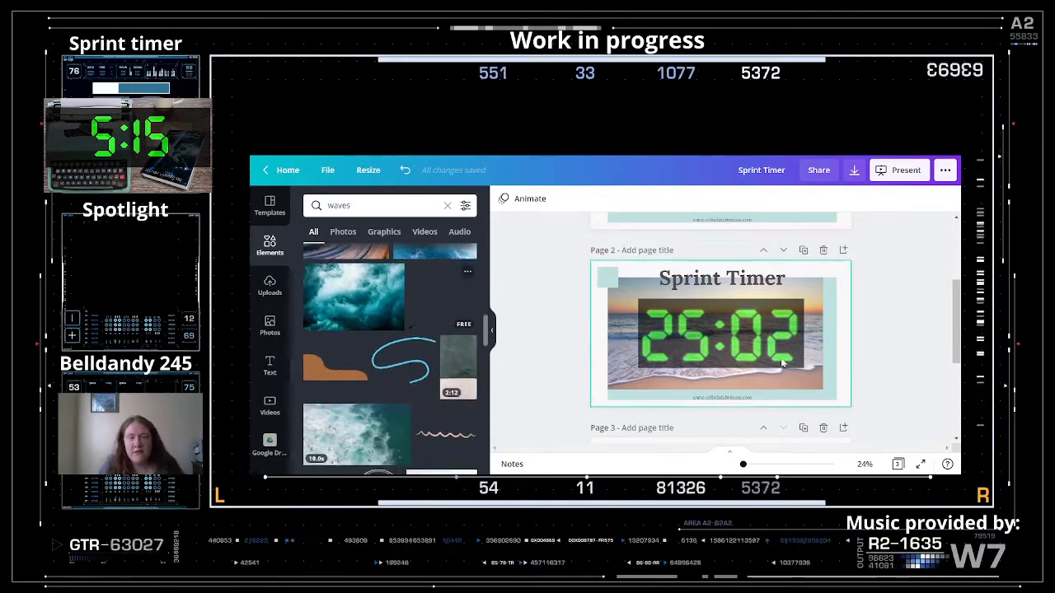
{"action": "scroll", "coordinate": [783, 363], "scroll_direction": "down", "scroll_amount": 1}
{"action": "left_click", "coordinate": [792, 351]}
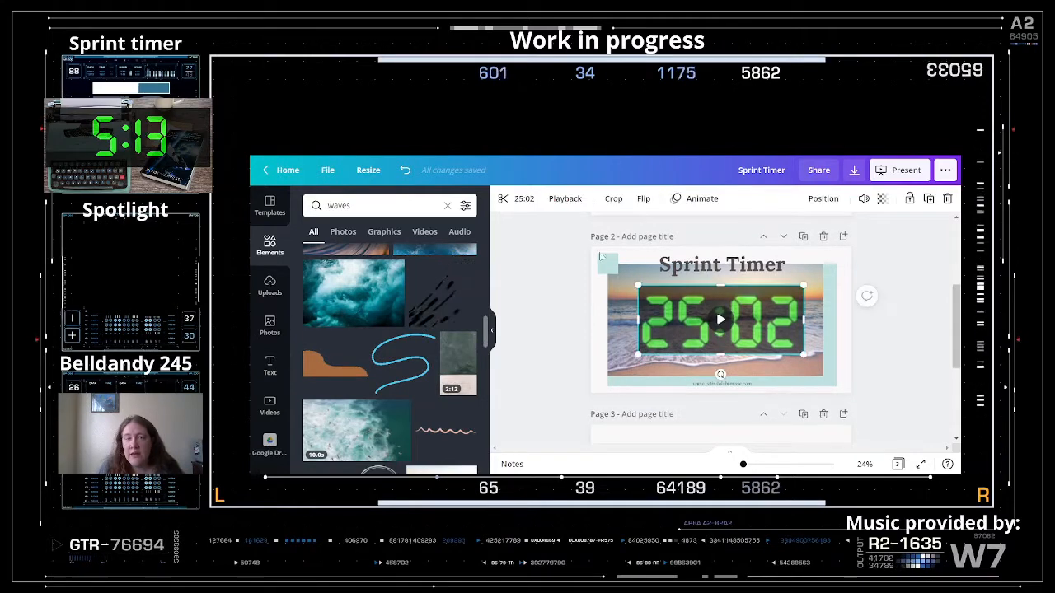
- Trim page 2's countdown video to start near 5:00, keeping only the last five minutes
{"action": "left_click", "coordinate": [510, 202]}
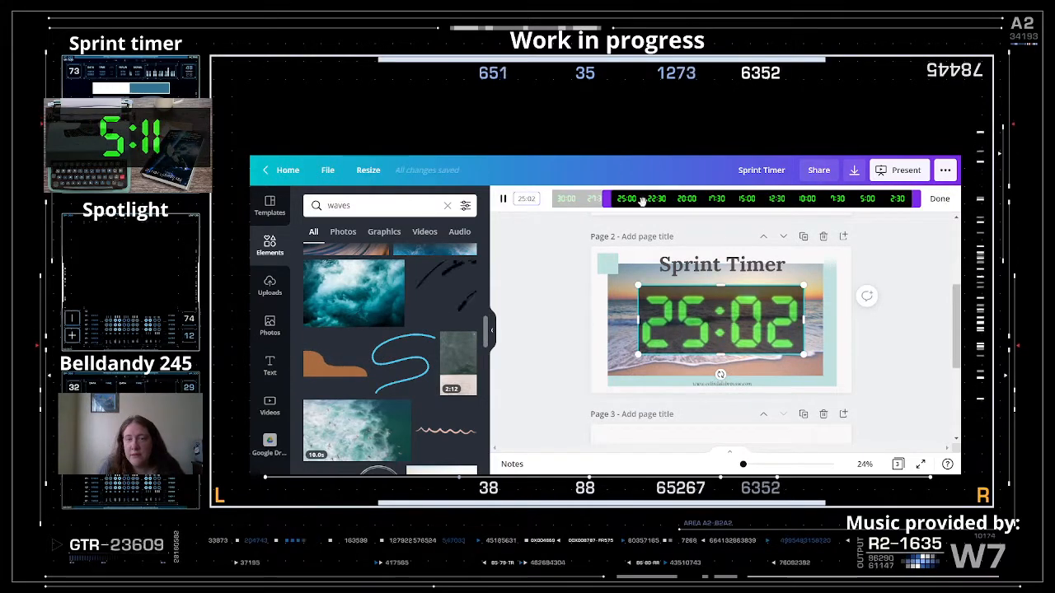
{"action": "left_click_drag", "start_coordinate": [607, 201], "coordinate": [847, 199]}
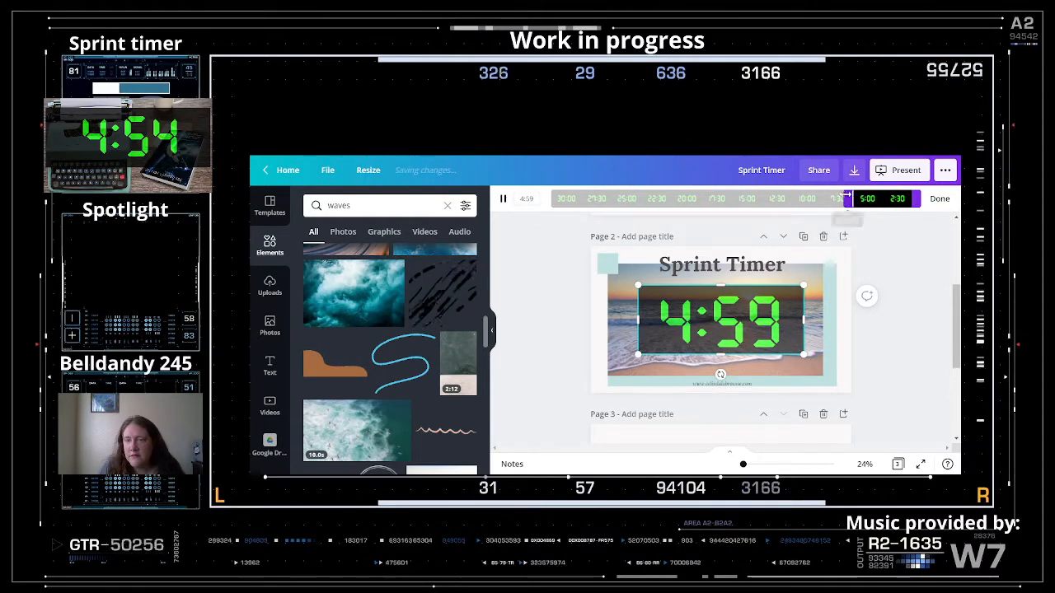
{"action": "left_click", "coordinate": [889, 275]}
{"action": "left_click", "coordinate": [791, 306]}
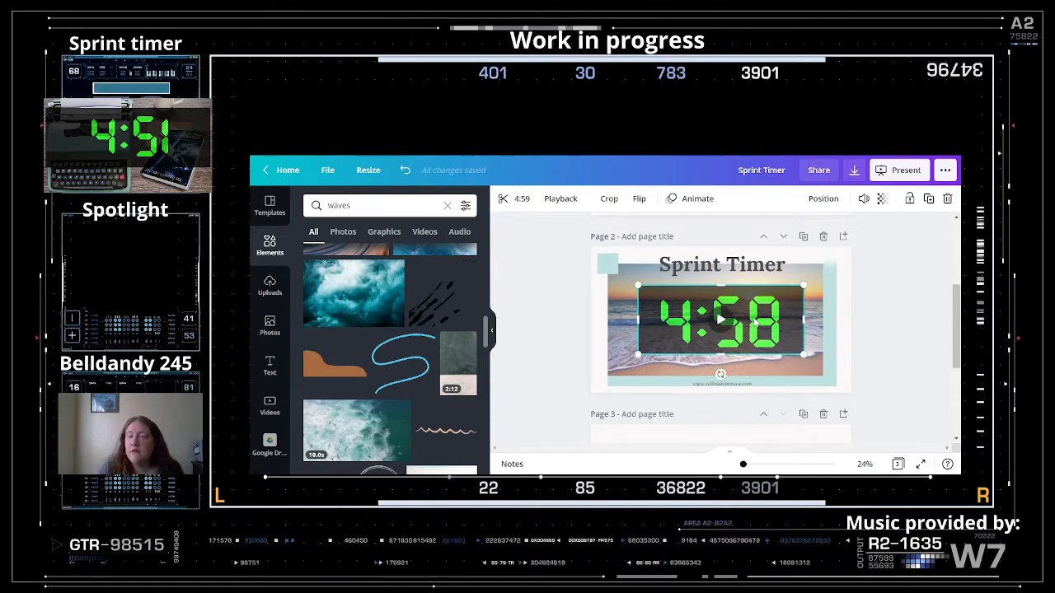
{"action": "left_click", "coordinate": [887, 284]}
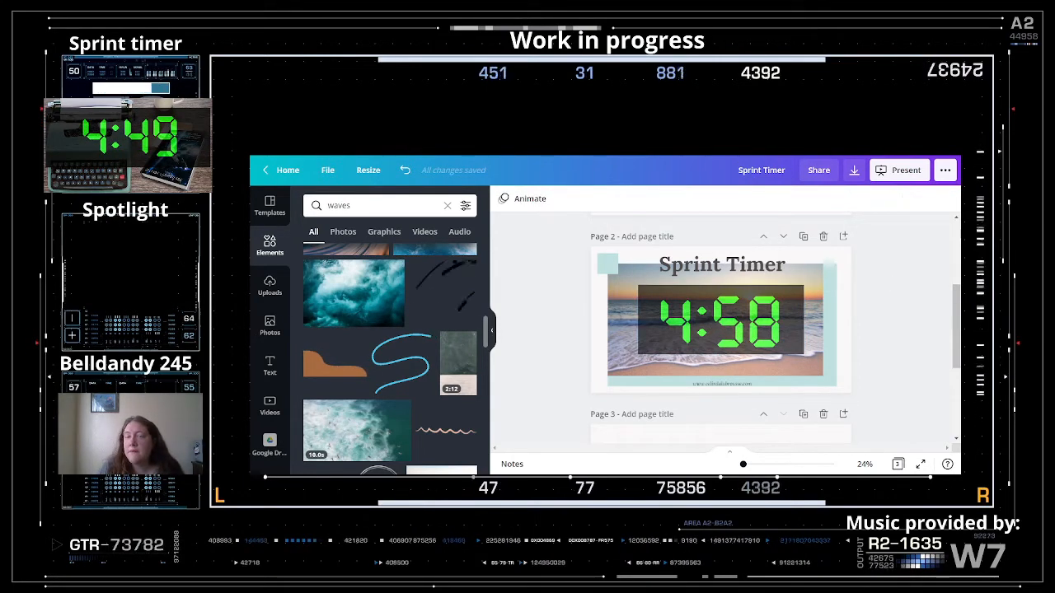
{"action": "scroll", "coordinate": [760, 263], "scroll_direction": "up", "scroll_amount": 3}
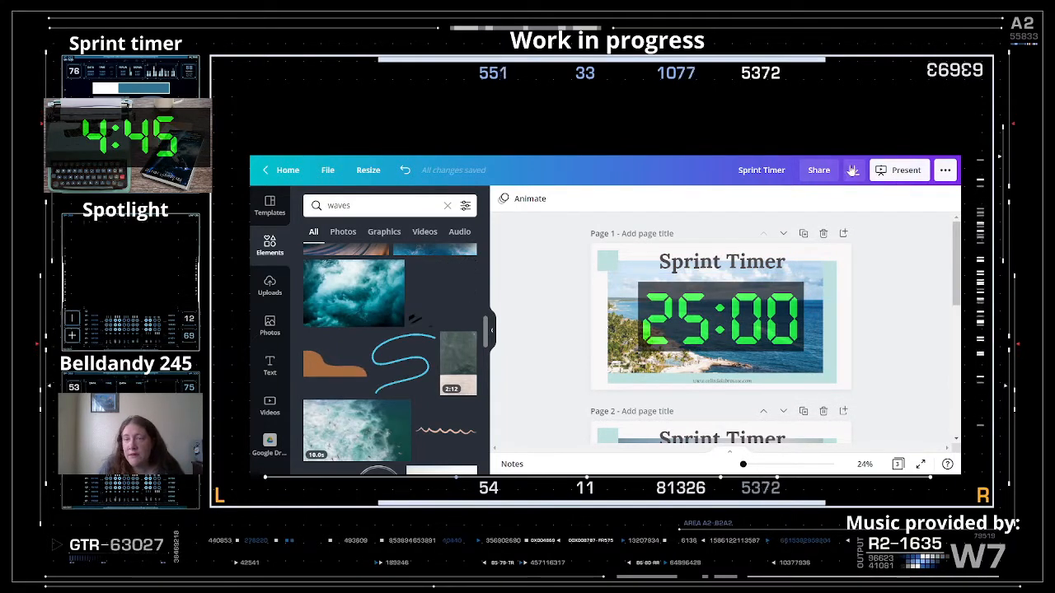
- Pick MP4 Video in the Download panel, close it, and delete the empty third page
{"action": "left_click", "coordinate": [852, 169]}
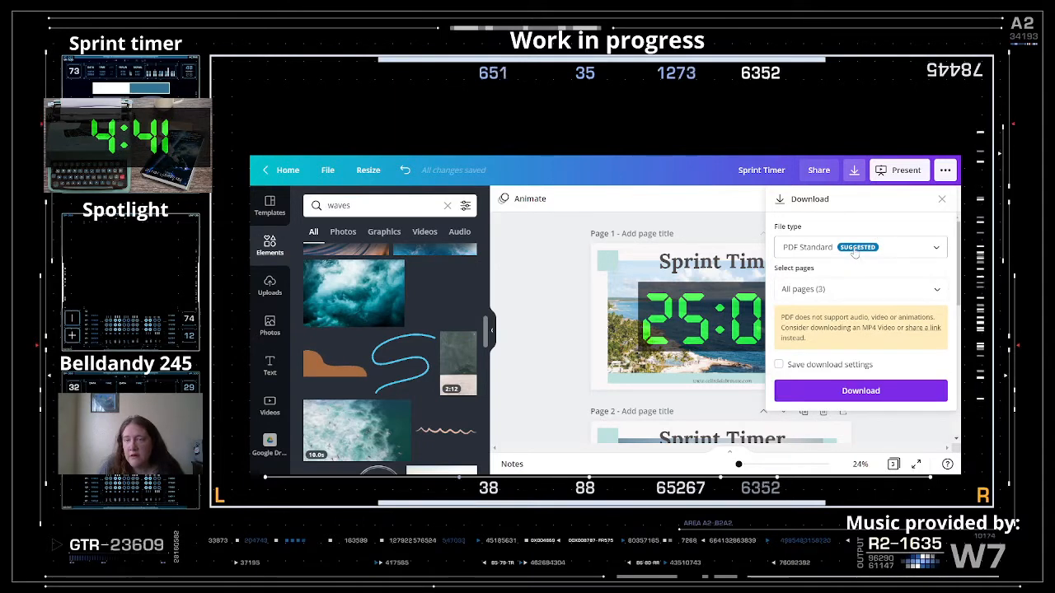
{"action": "left_click", "coordinate": [855, 251]}
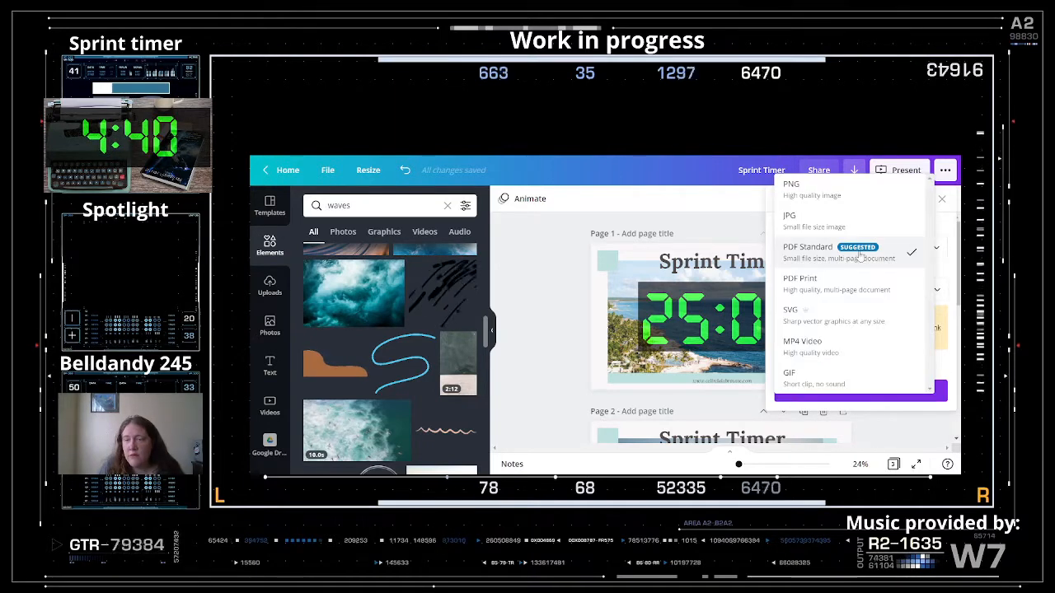
{"action": "left_click", "coordinate": [818, 353]}
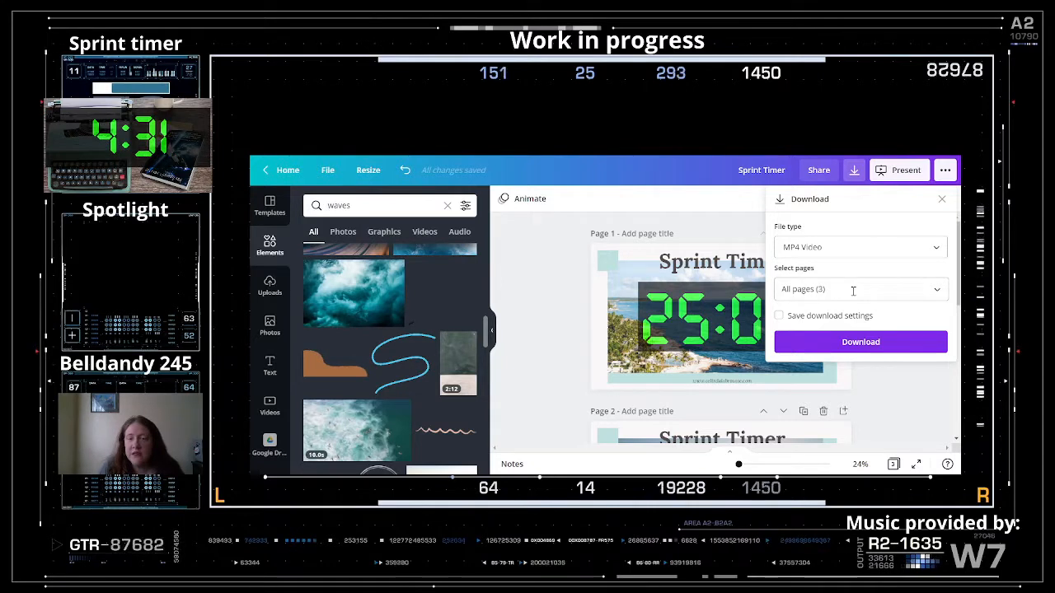
{"action": "scroll", "coordinate": [857, 292], "scroll_direction": "down", "scroll_amount": 5}
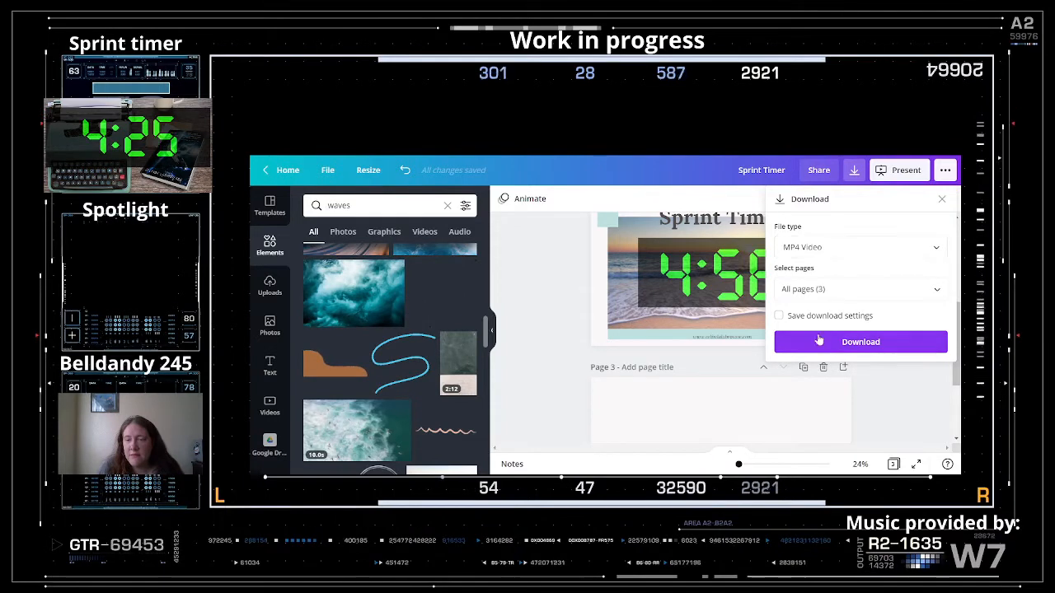
{"action": "left_click", "coordinate": [941, 199]}
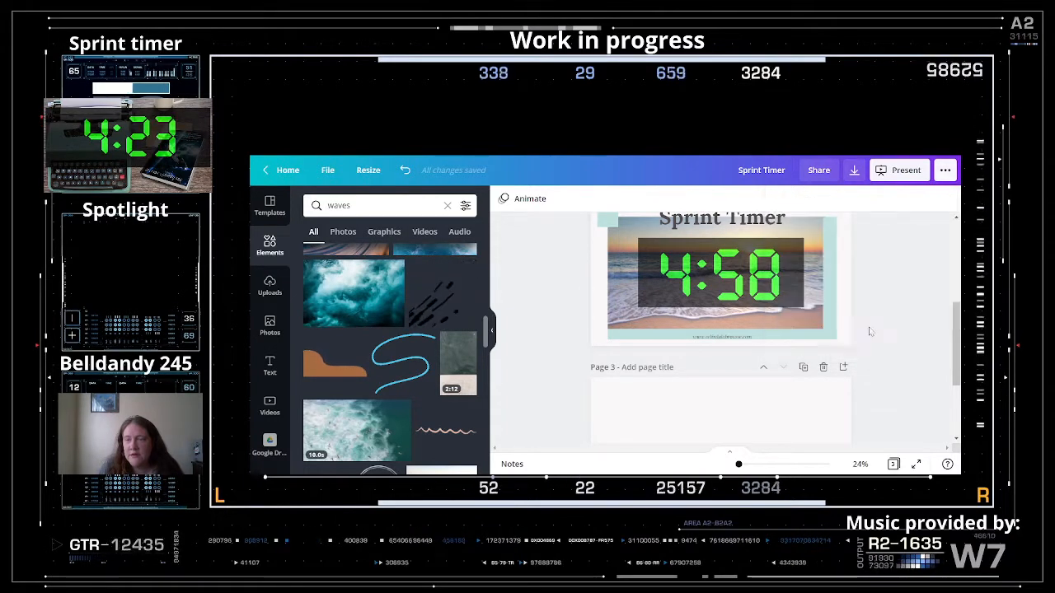
{"action": "left_click", "coordinate": [823, 367]}
{"action": "scroll", "coordinate": [902, 214], "scroll_direction": "up", "scroll_amount": 3}
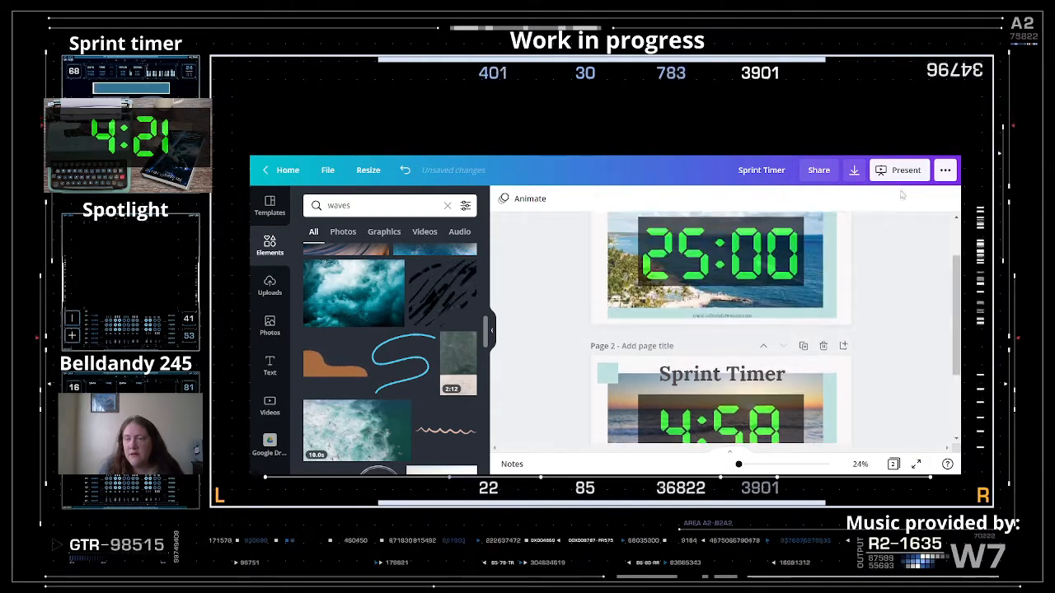
- Set the download to MP4 Video with all pages included
{"action": "left_click", "coordinate": [855, 170]}
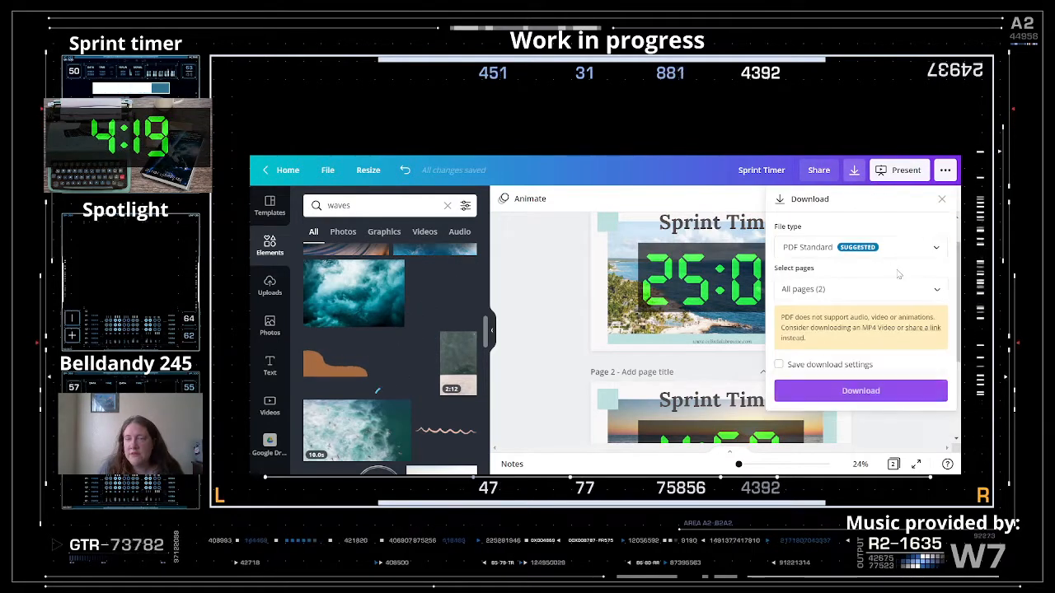
{"action": "left_click", "coordinate": [857, 247]}
{"action": "left_click", "coordinate": [816, 344]}
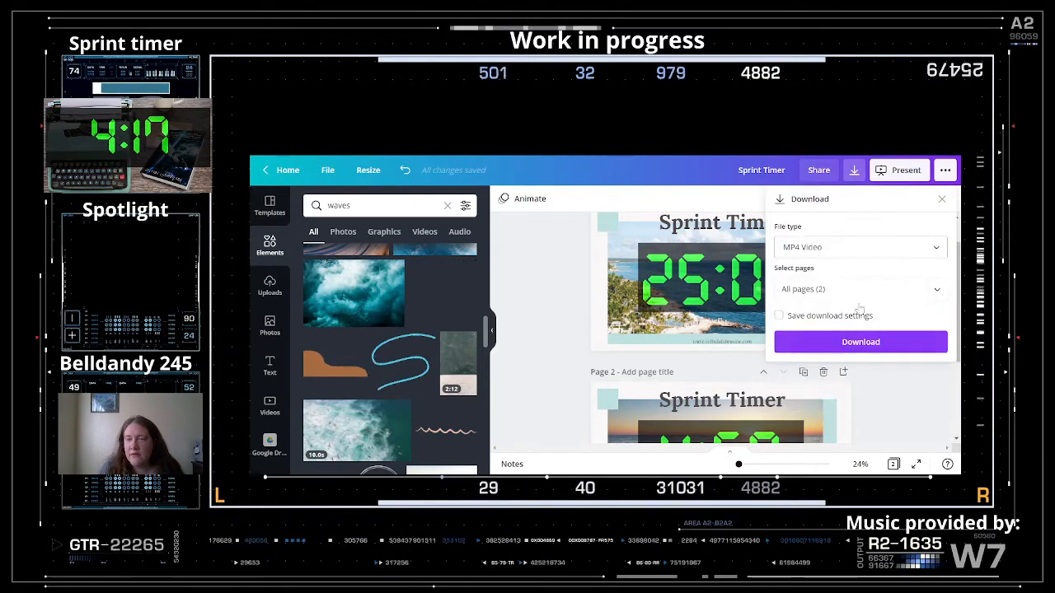
{"action": "left_click", "coordinate": [863, 290]}
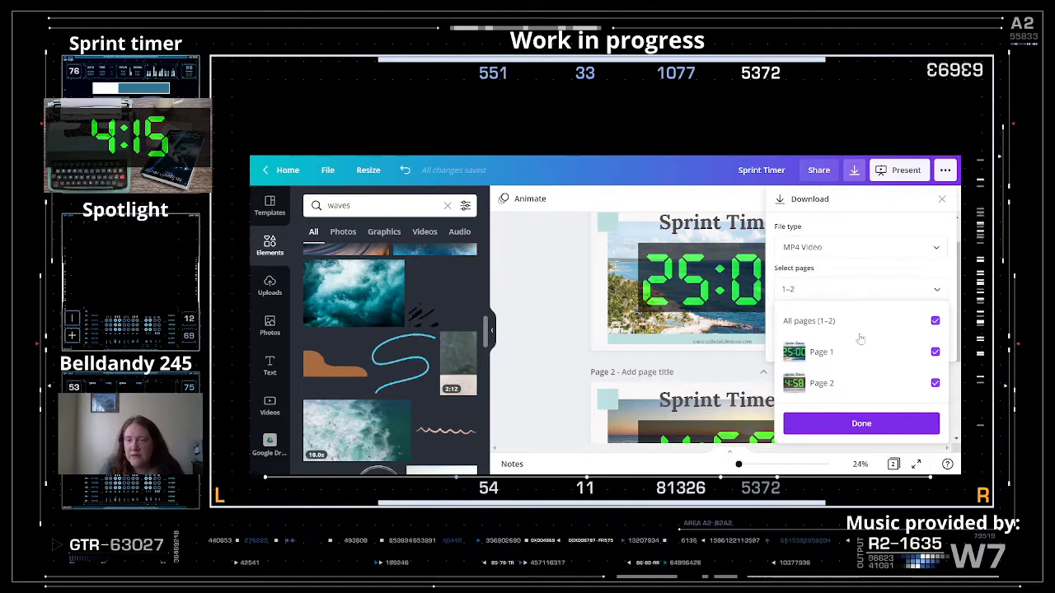
{"action": "left_click", "coordinate": [878, 269]}
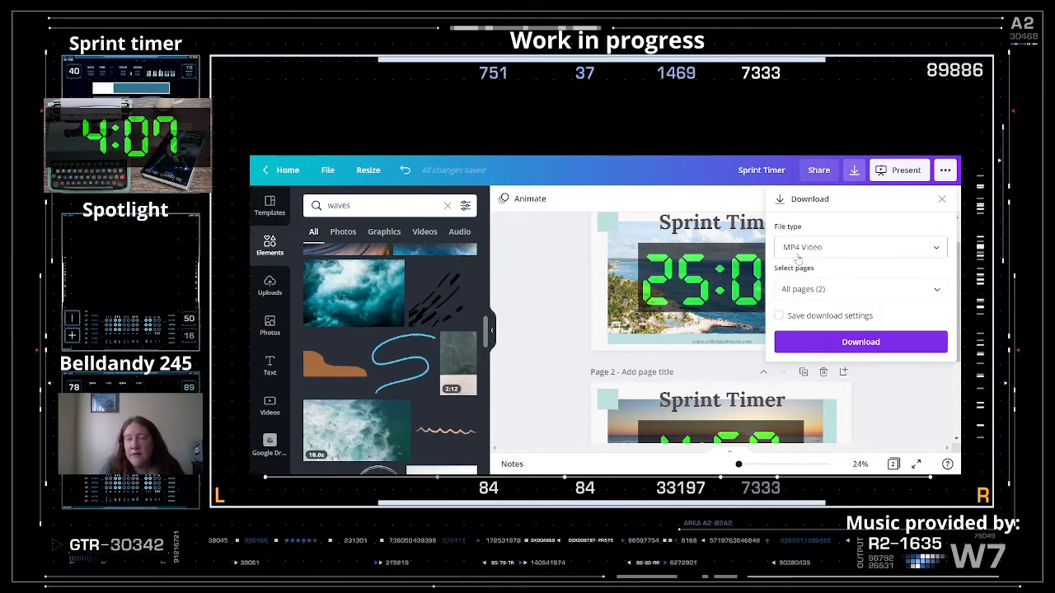
- Dismiss the Download panel by clicking the empty grey canvas area
{"action": "left_click", "coordinate": [554, 341]}
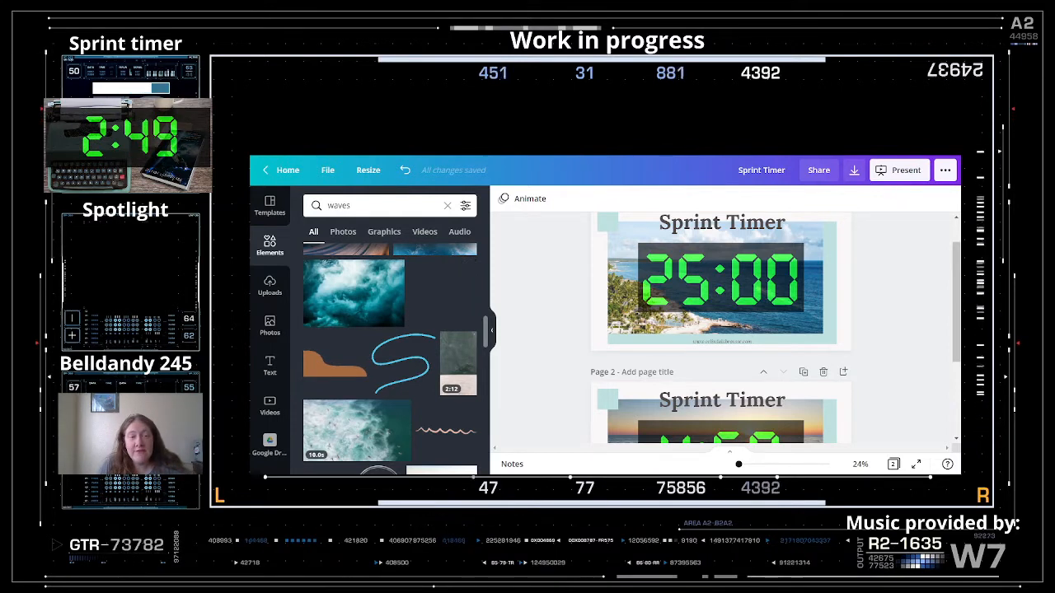
- Duplicate the 25:00 beach timer page once and the sunset break-timer page twice
{"action": "scroll", "coordinate": [883, 347], "scroll_direction": "up", "scroll_amount": 2}
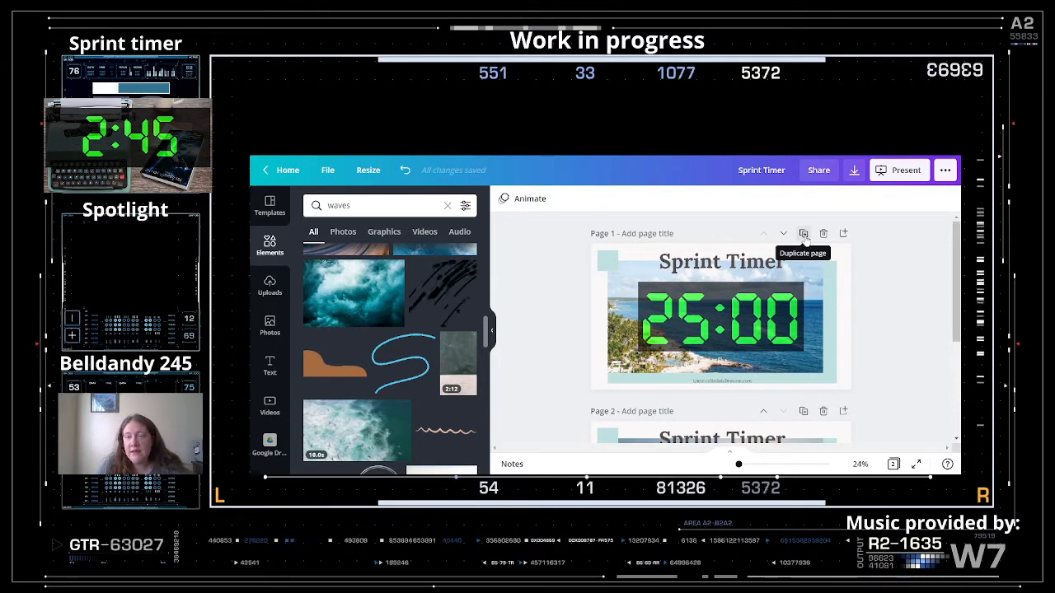
{"action": "left_click", "coordinate": [802, 235]}
{"action": "scroll", "coordinate": [873, 312], "scroll_direction": "down", "scroll_amount": 5}
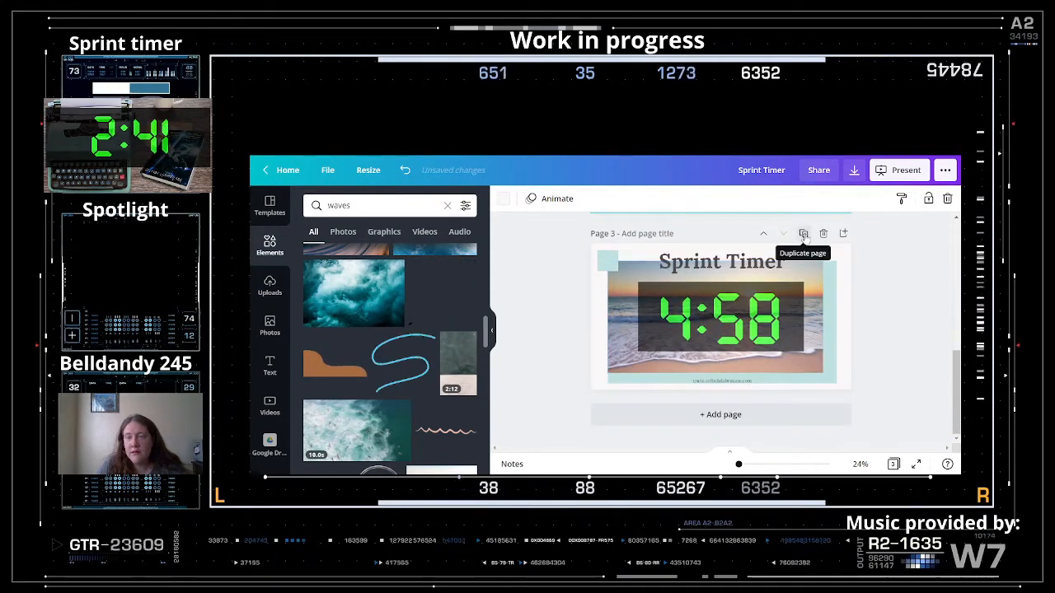
{"action": "left_click", "coordinate": [804, 234]}
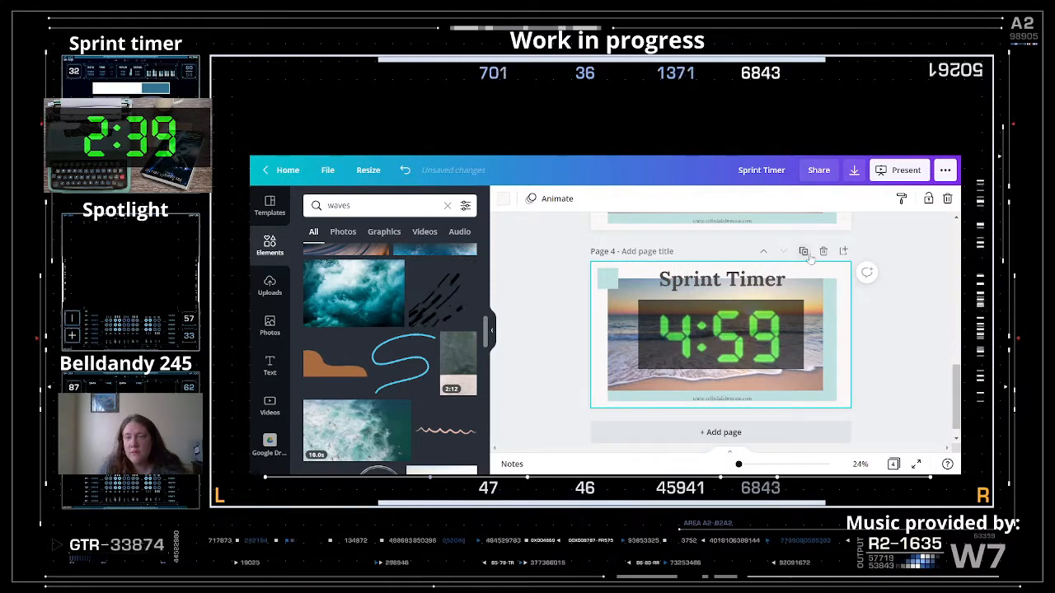
{"action": "left_click", "coordinate": [803, 251]}
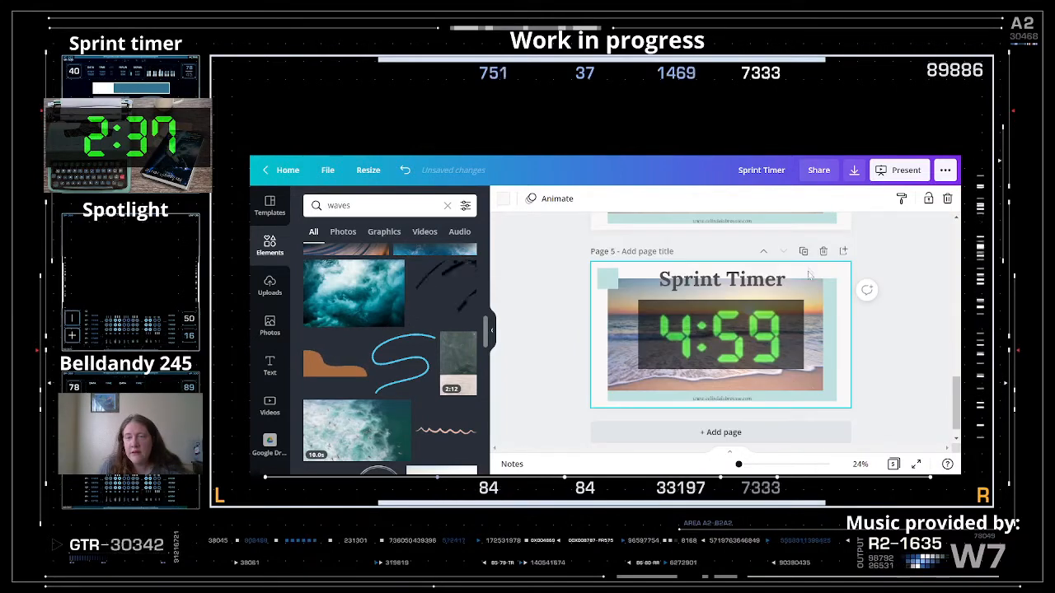
- Look over the five pages, then select the old 'waves' search text
{"action": "scroll", "coordinate": [764, 321], "scroll_direction": "up", "scroll_amount": 10}
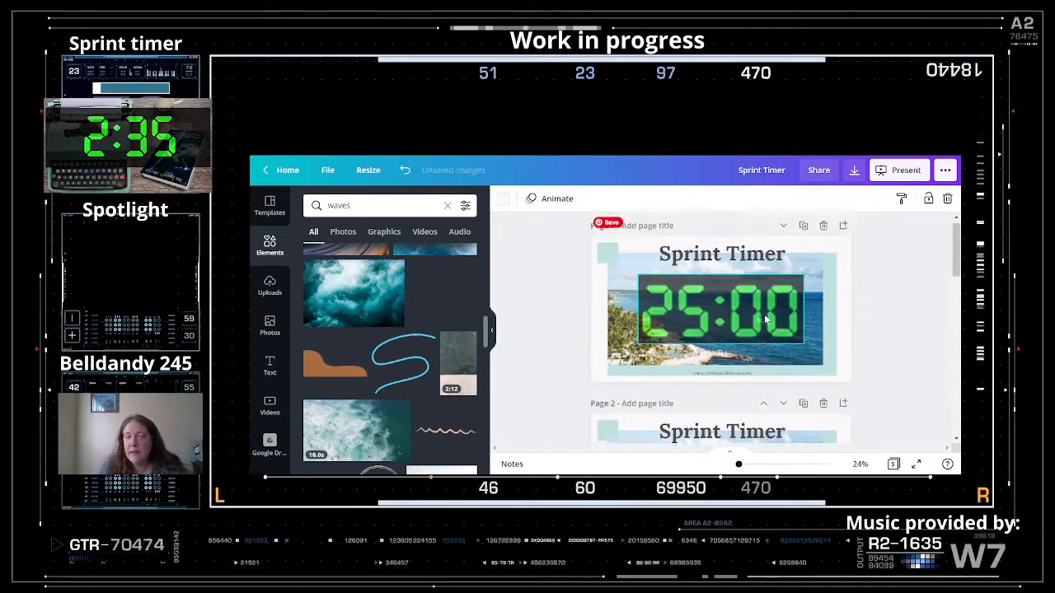
{"action": "scroll", "coordinate": [764, 318], "scroll_direction": "down", "scroll_amount": 1}
{"action": "scroll", "coordinate": [764, 316], "scroll_direction": "down", "scroll_amount": 2}
{"action": "scroll", "coordinate": [764, 317], "scroll_direction": "up", "scroll_amount": 4}
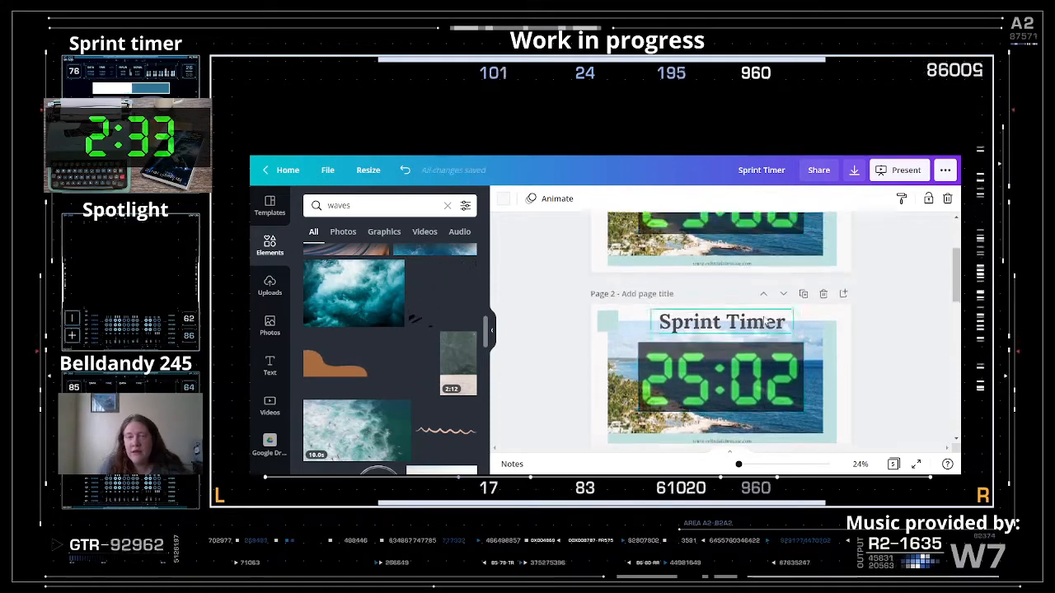
{"action": "scroll", "coordinate": [339, 240], "scroll_direction": "up", "scroll_amount": 1}
{"action": "left_click", "coordinate": [380, 204]}
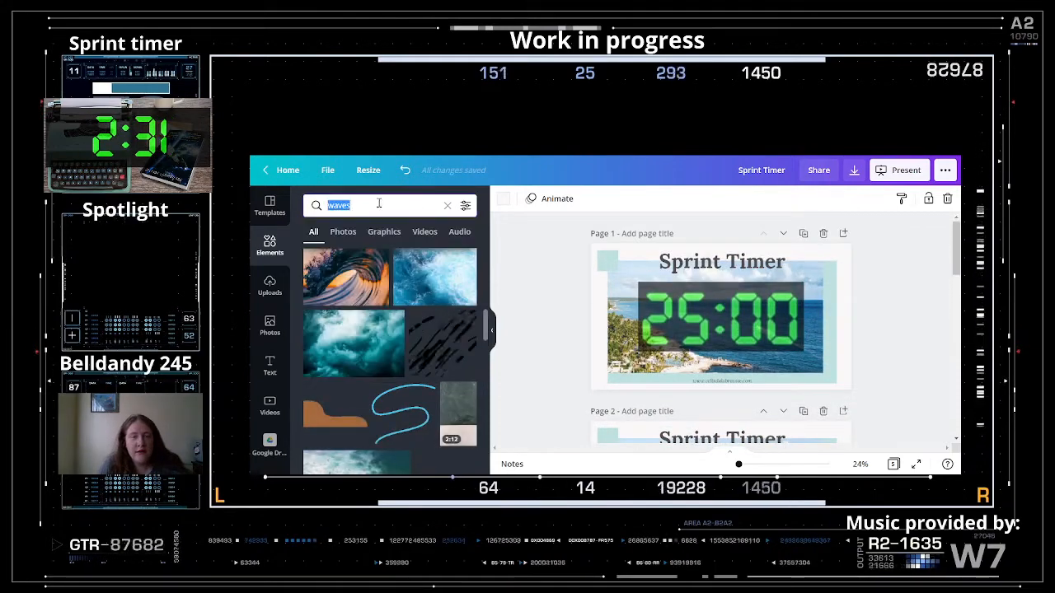
- Search Elements for '30 seconds', filter to Videos, and add the 30-second video to page 1
{"action": "type", "text": "30 se"}
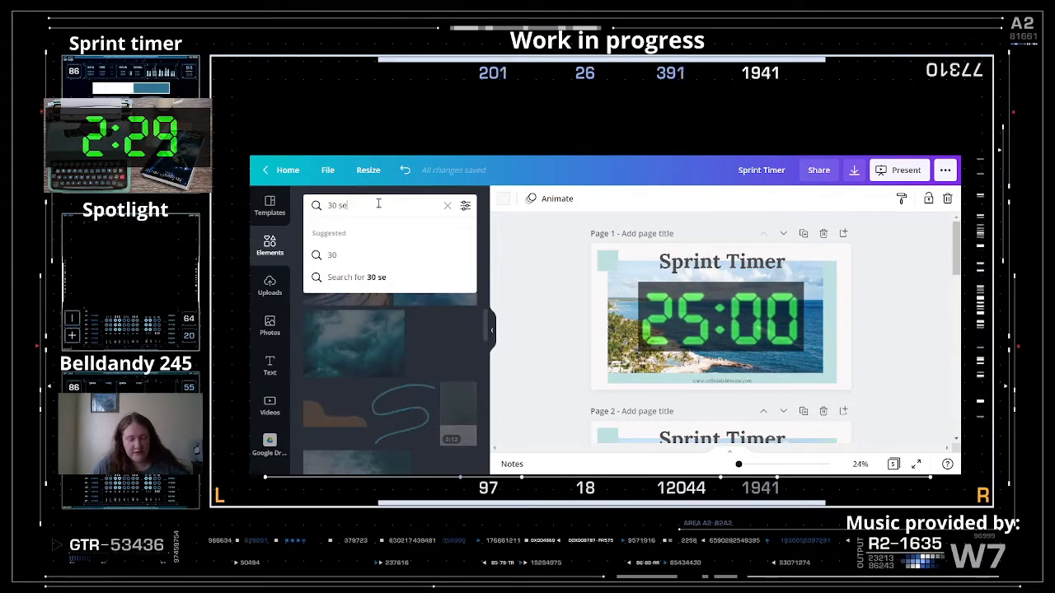
{"action": "type", "text": "con"}
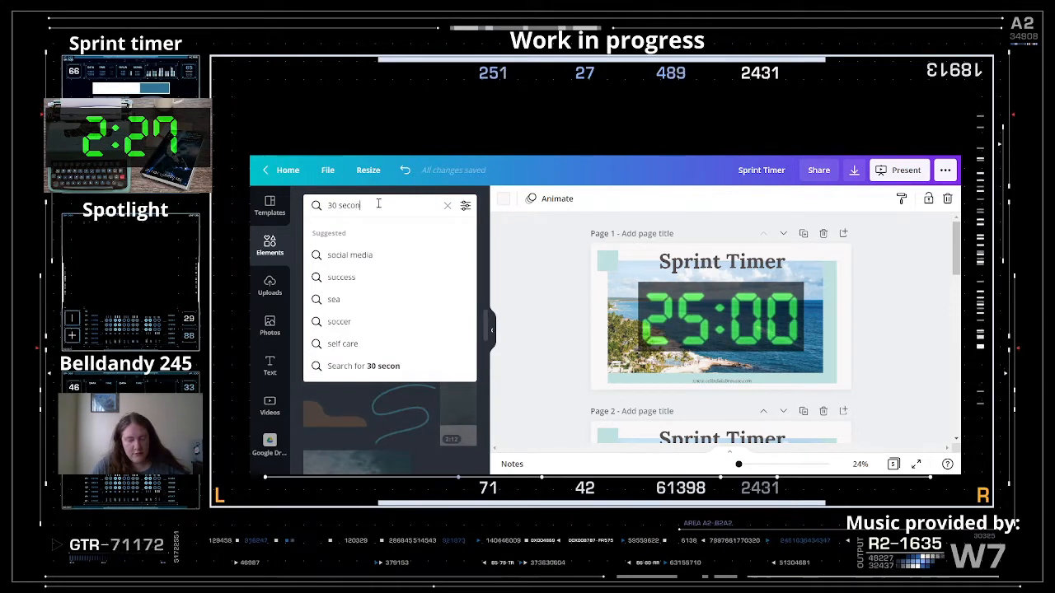
{"action": "type", "text": "ds"}
{"action": "key", "text": "Return"}
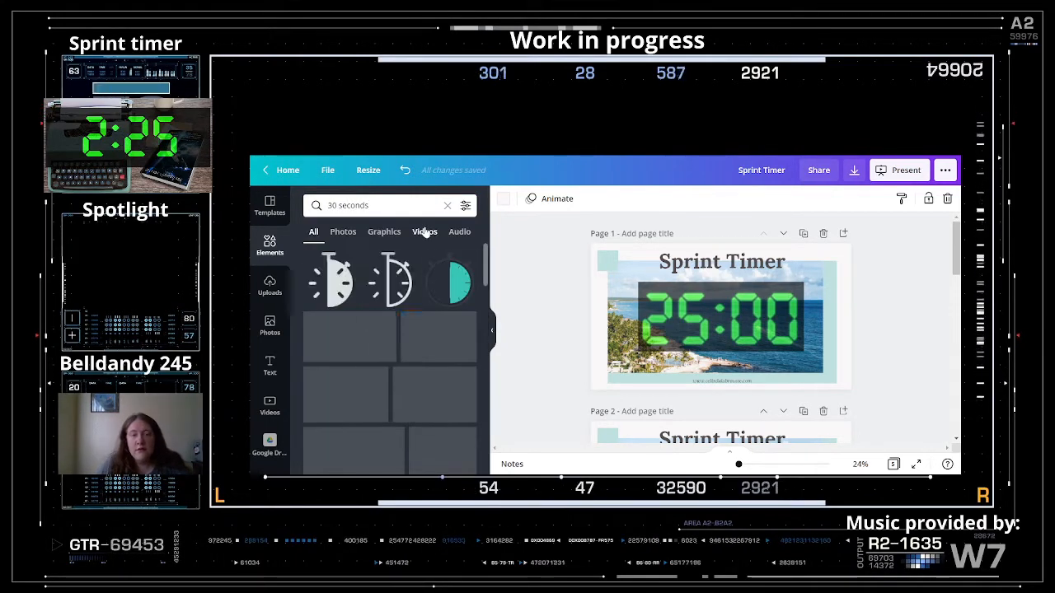
{"action": "left_click", "coordinate": [425, 232]}
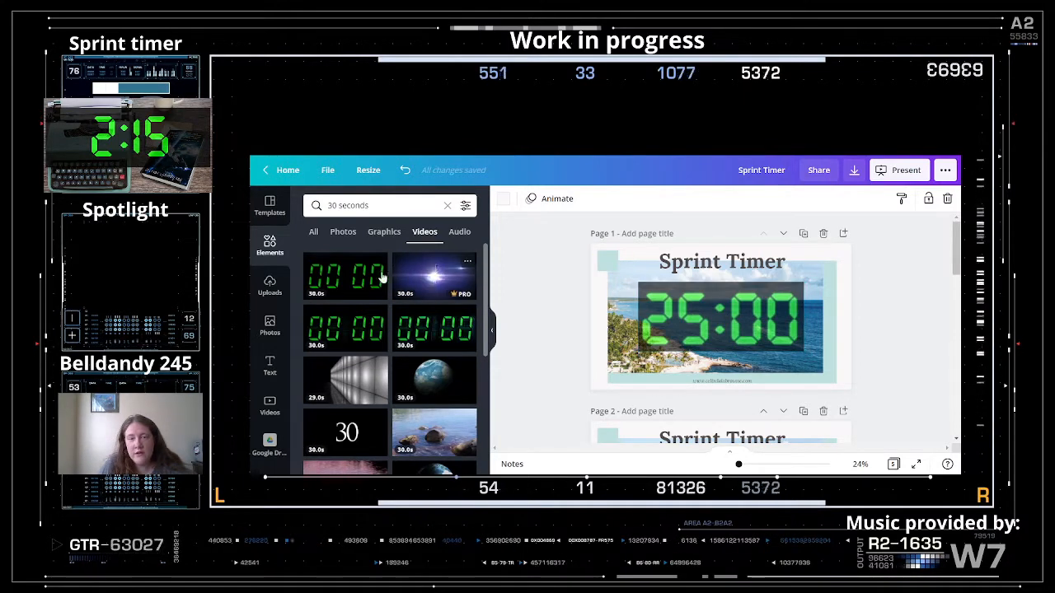
{"action": "left_click", "coordinate": [426, 278]}
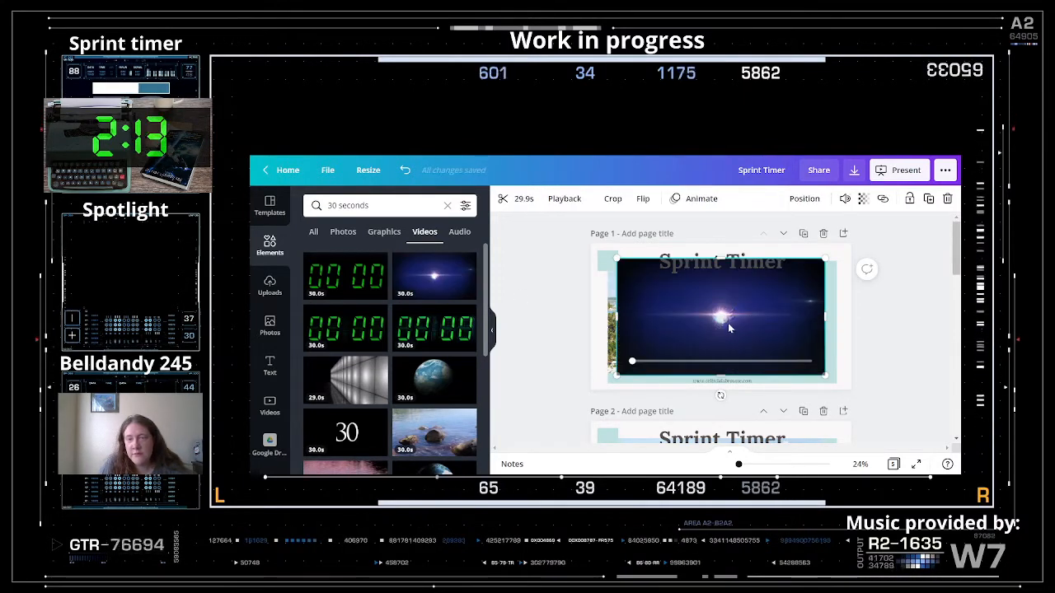
- Delete page 1's old timer and enlarge the 30-second video to cover the photo
{"action": "left_click_drag", "start_coordinate": [732, 315], "coordinate": [809, 363]}
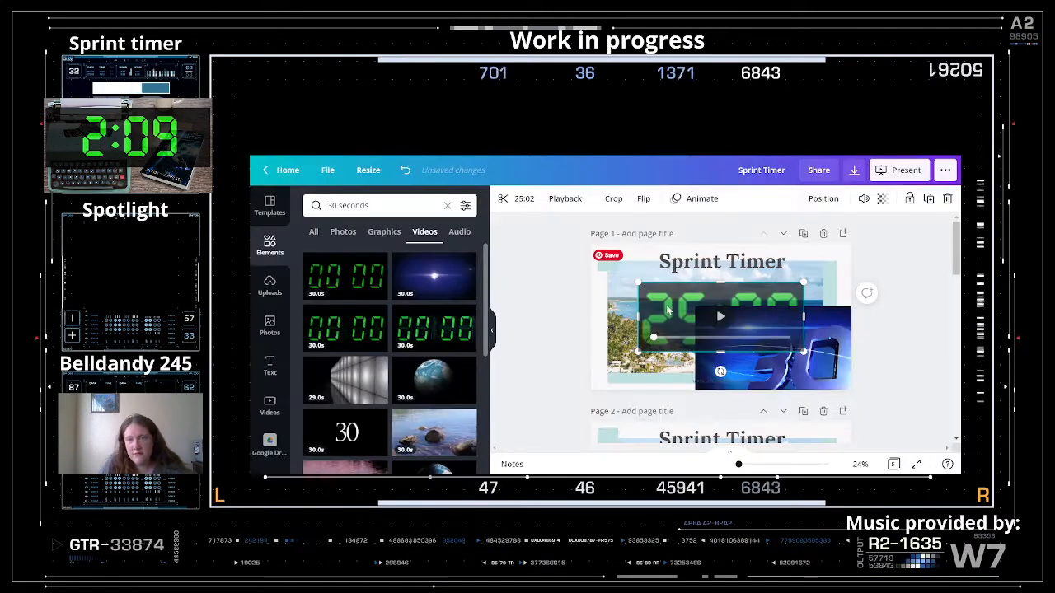
{"action": "key", "text": "Delete"}
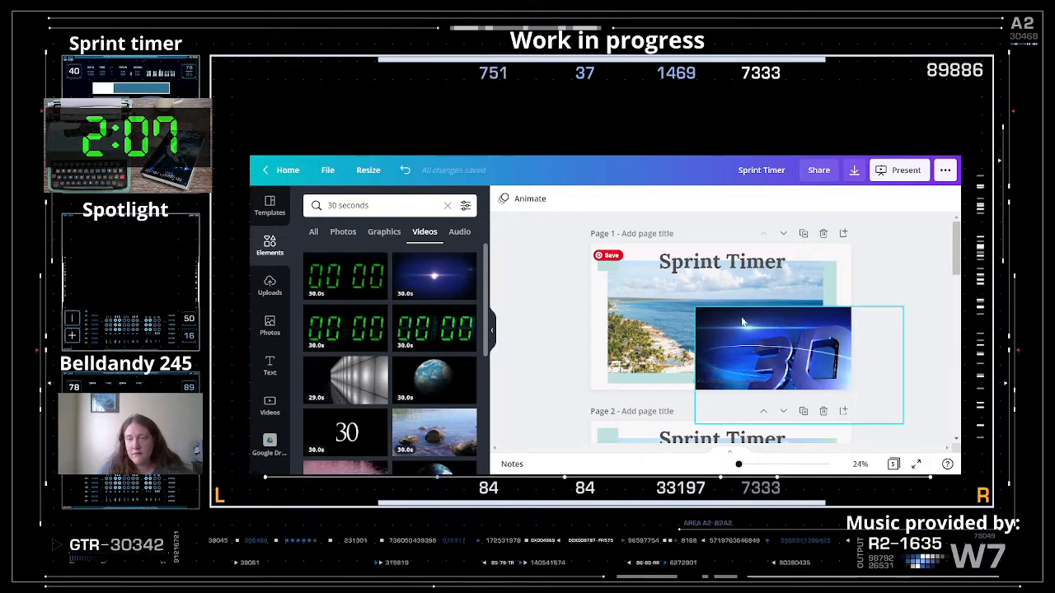
{"action": "left_click_drag", "start_coordinate": [756, 339], "coordinate": [671, 294]}
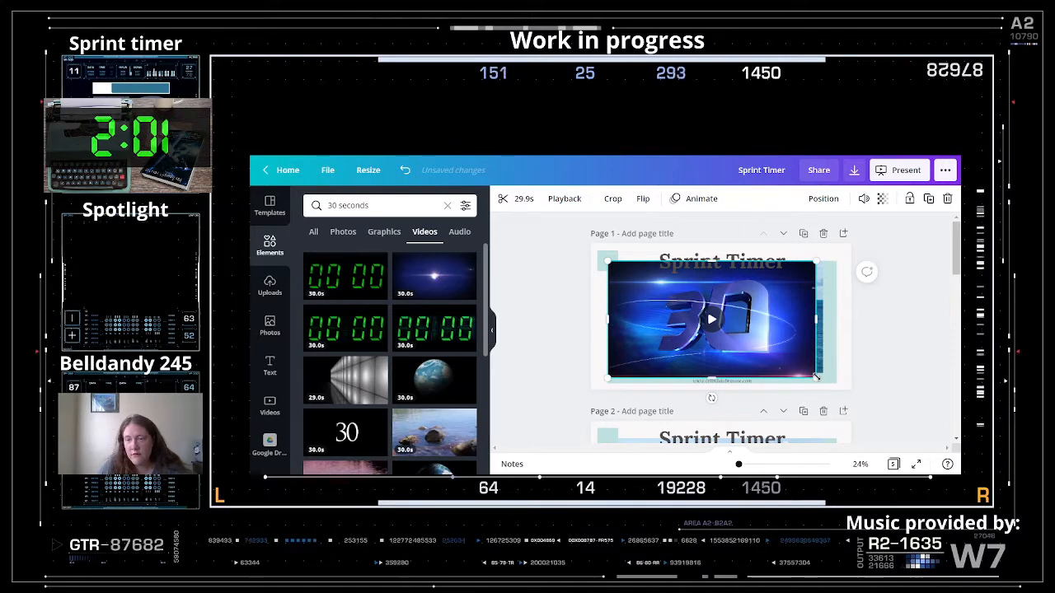
{"action": "left_click_drag", "start_coordinate": [816, 378], "coordinate": [835, 389]}
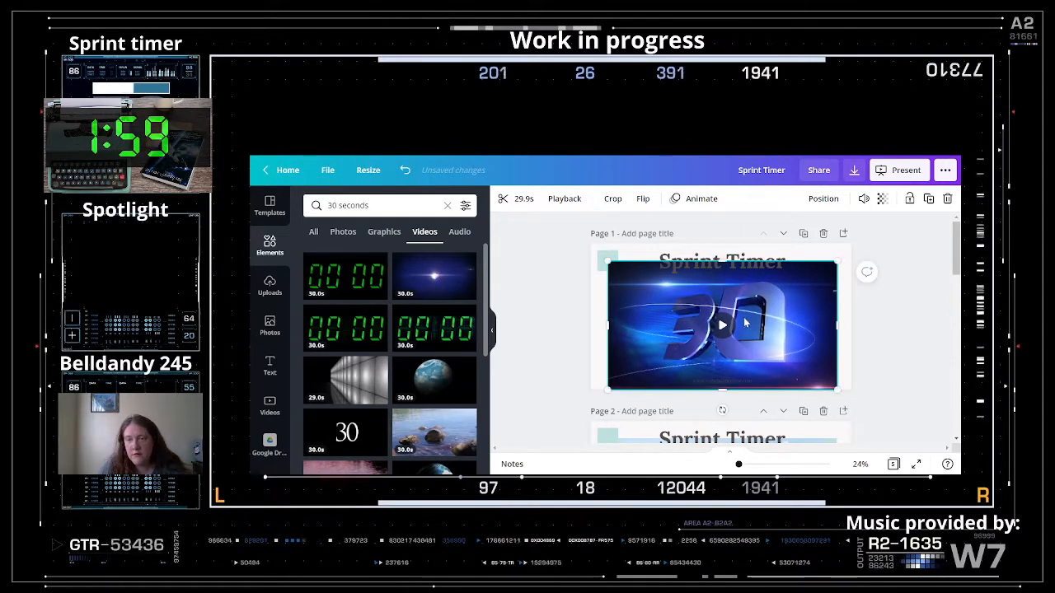
{"action": "left_click_drag", "start_coordinate": [744, 317], "coordinate": [743, 311]}
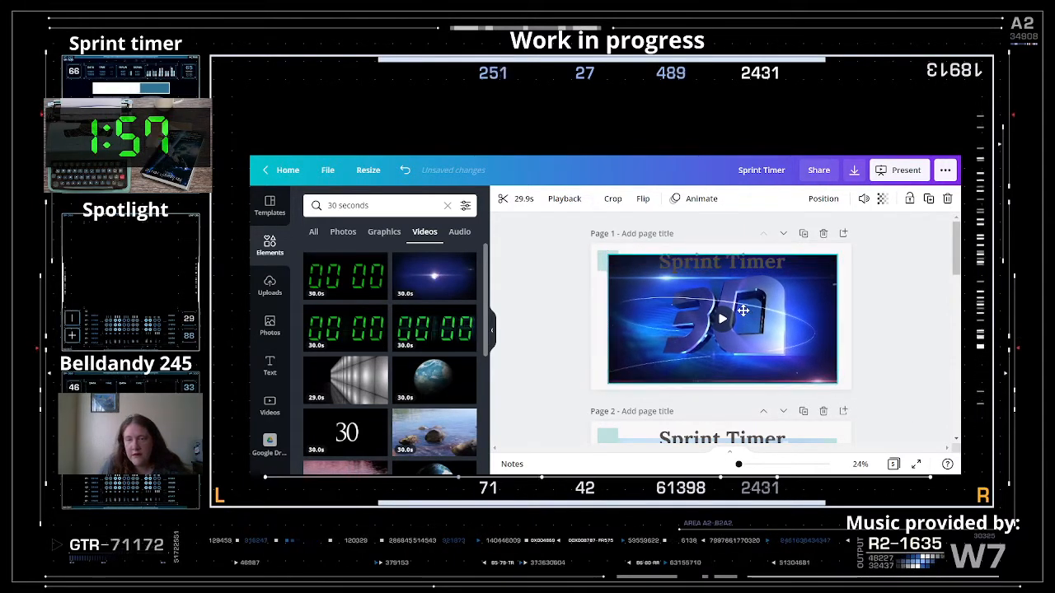
- Make the Sprint Timer title white and nudge it slightly down
{"action": "left_click", "coordinate": [717, 270]}
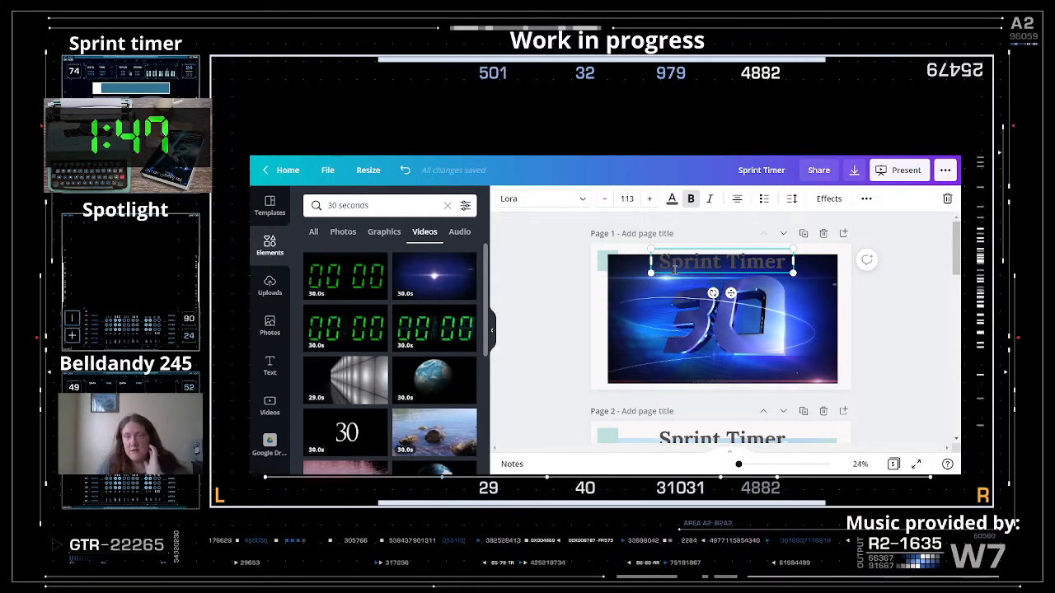
{"action": "left_click", "coordinate": [808, 293]}
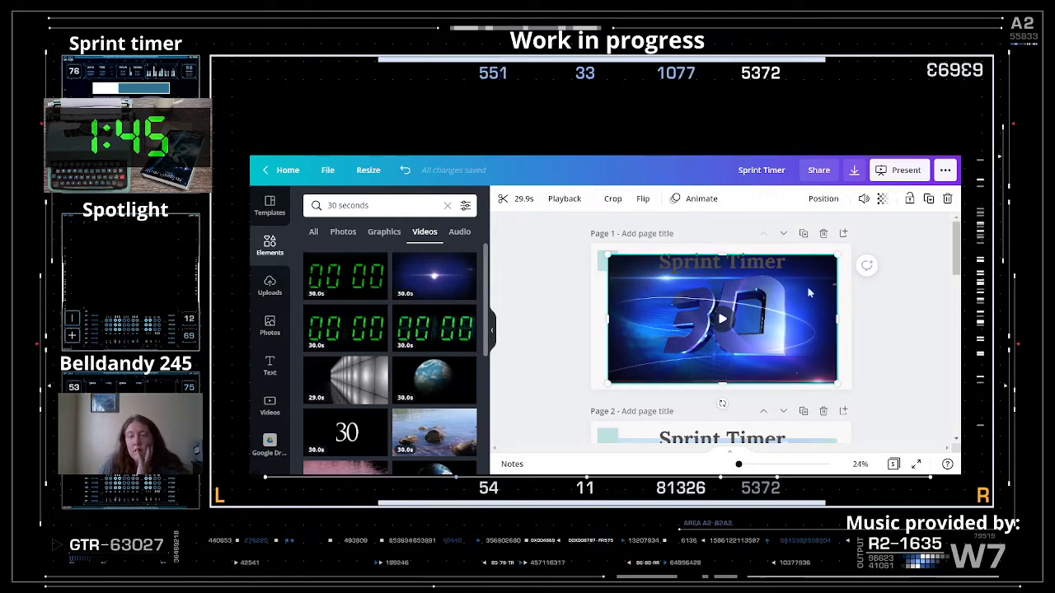
{"action": "left_click", "coordinate": [700, 269]}
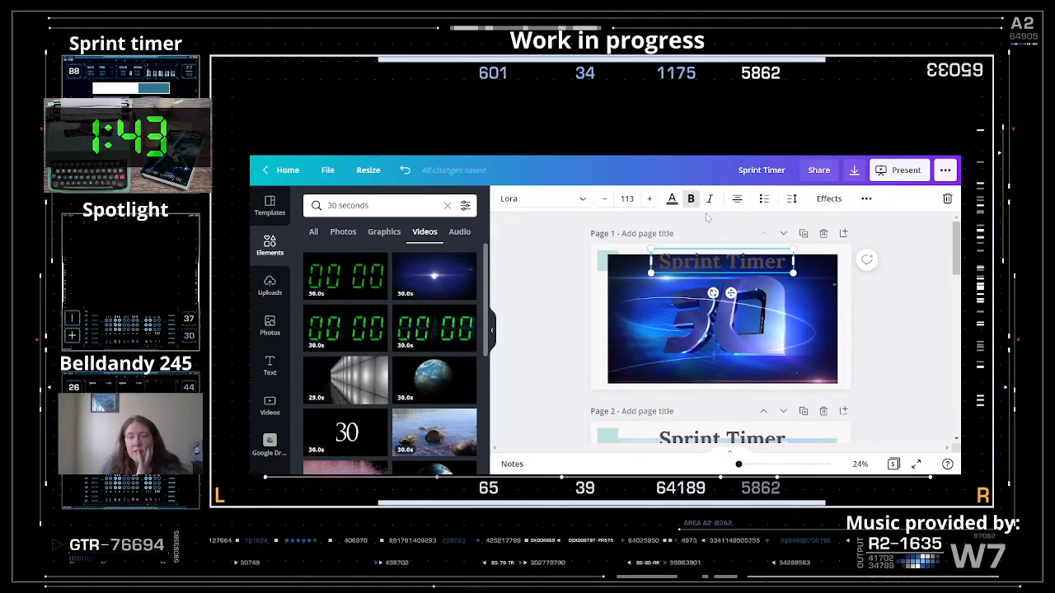
{"action": "left_click", "coordinate": [671, 198]}
{"action": "left_click", "coordinate": [396, 260]}
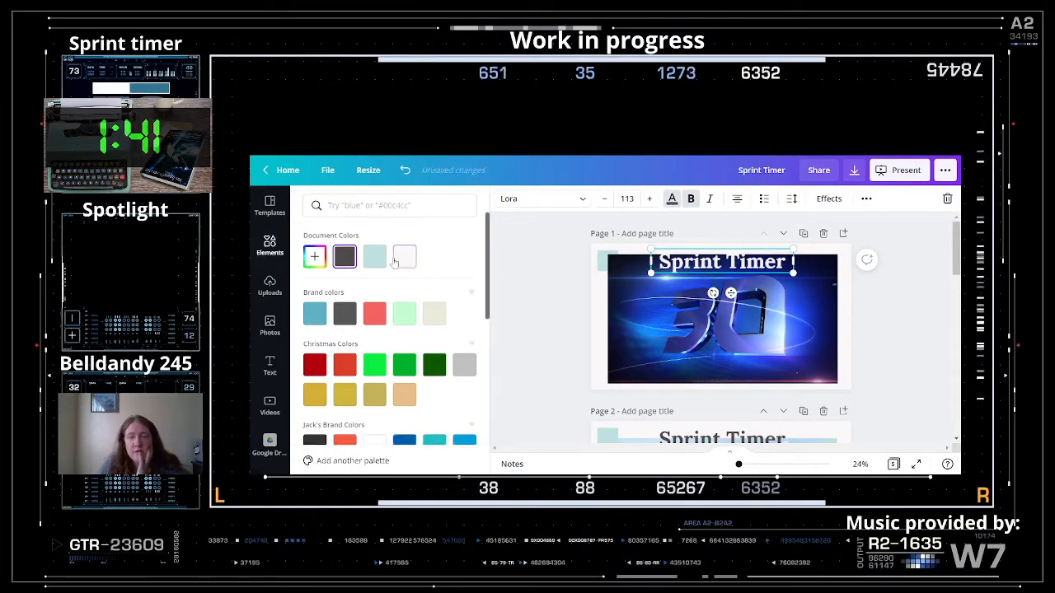
{"action": "left_click_drag", "start_coordinate": [687, 259], "coordinate": [702, 266]}
{"action": "scroll", "coordinate": [701, 329], "scroll_direction": "down", "scroll_amount": 3}
{"action": "left_click", "coordinate": [721, 297]}
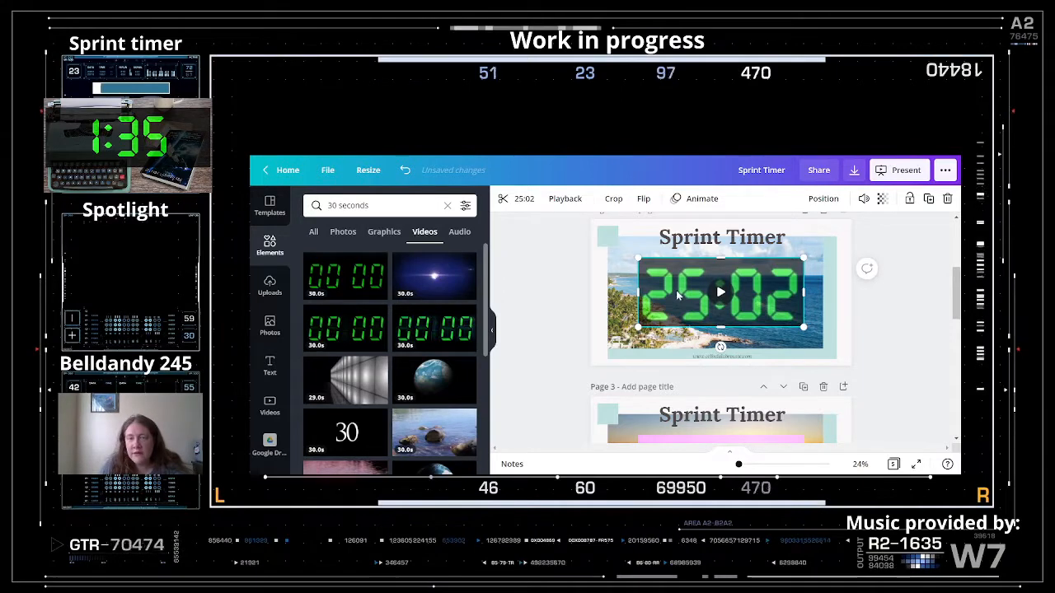
{"action": "left_click", "coordinate": [523, 199]}
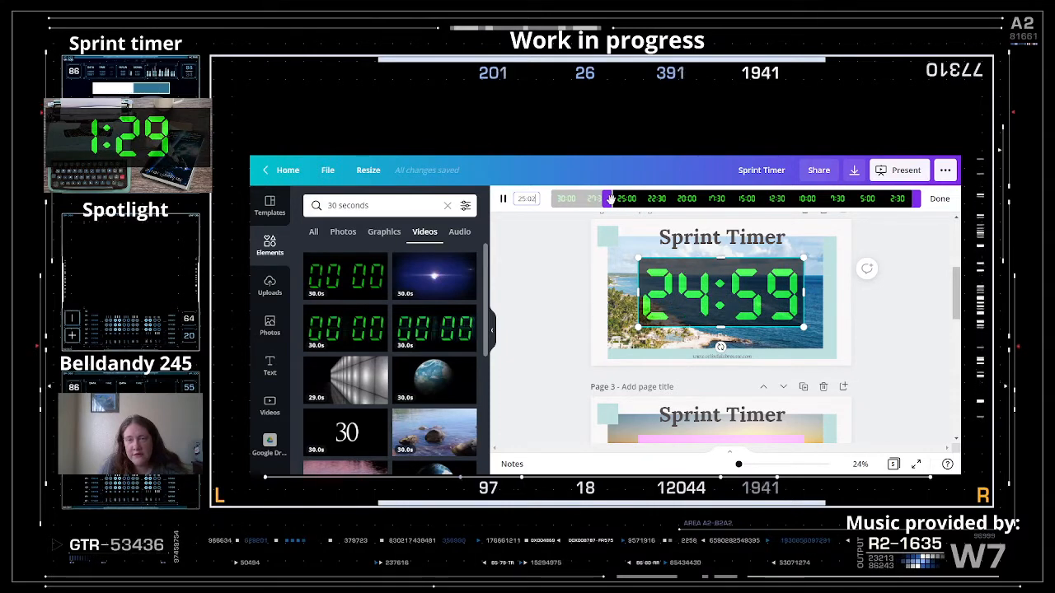
{"action": "left_click", "coordinate": [534, 267]}
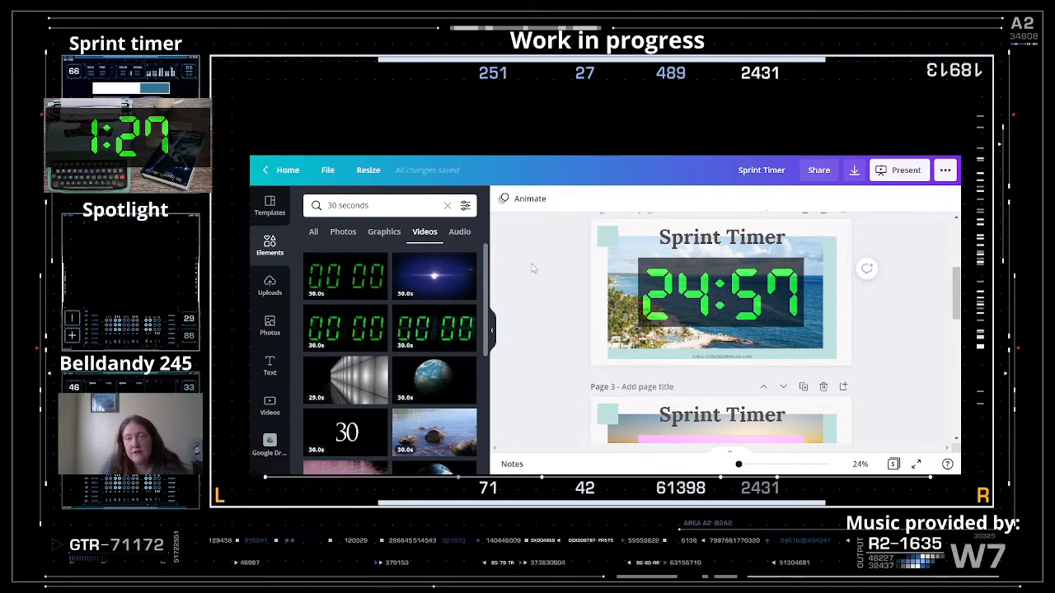
{"action": "scroll", "coordinate": [742, 342], "scroll_direction": "down", "scroll_amount": 5}
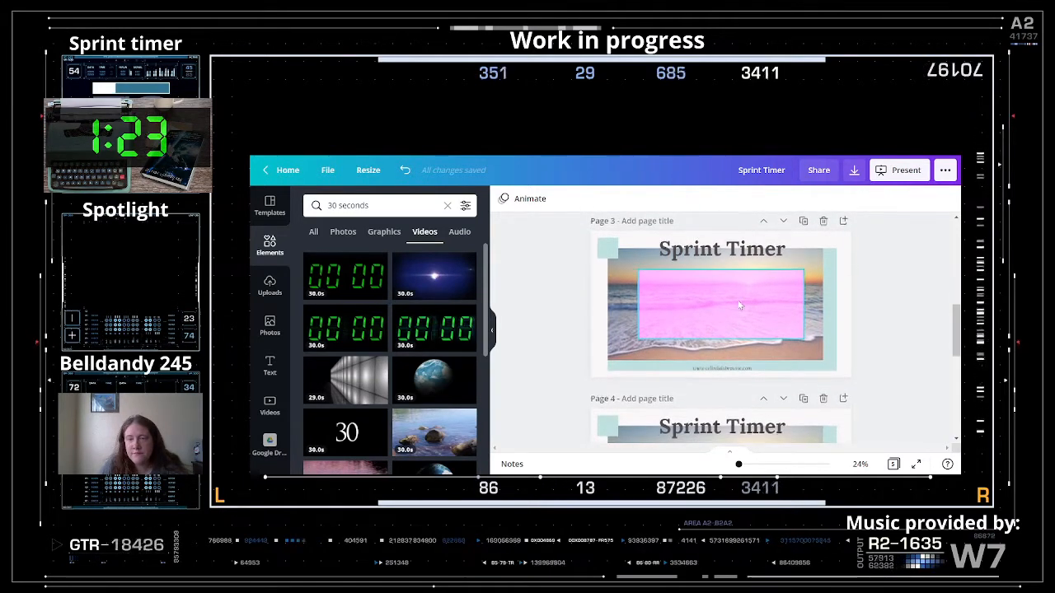
- Delete Page 3's pink video, then add, enlarge, and delete an earth video too
{"action": "left_click", "coordinate": [723, 306]}
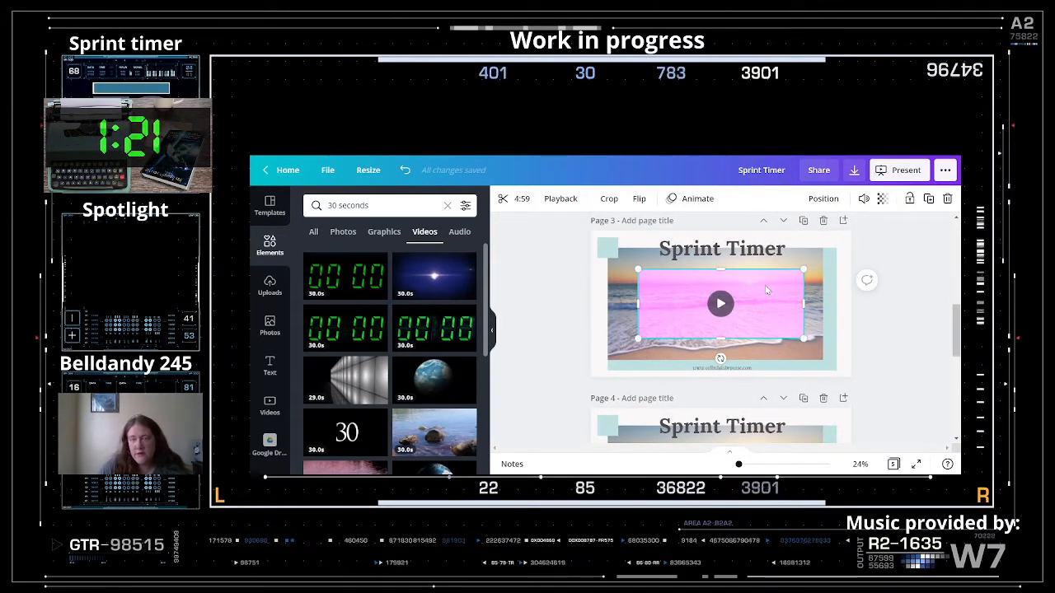
{"action": "key", "text": "Delete"}
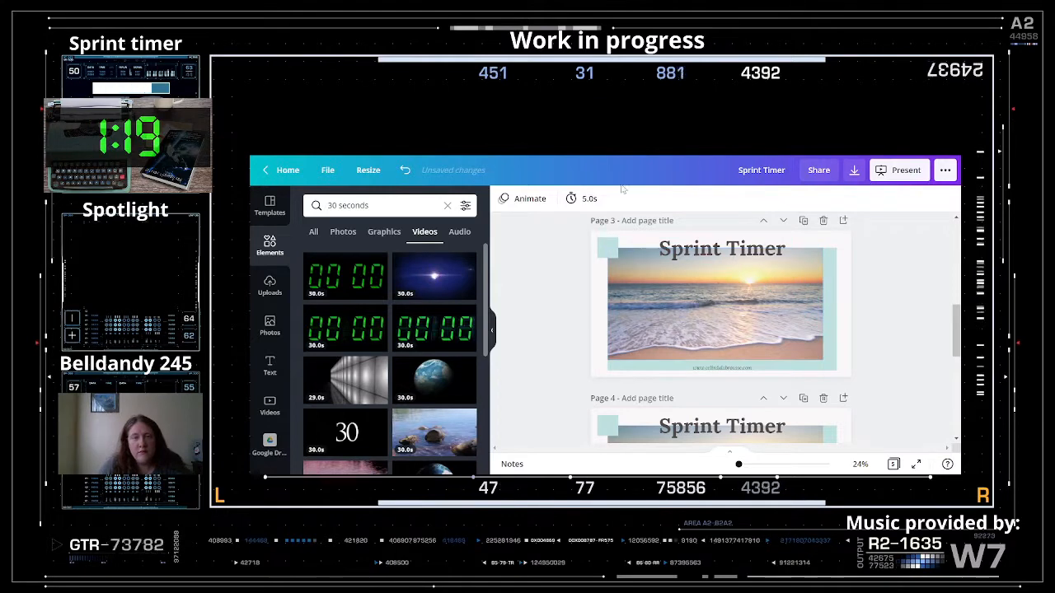
{"action": "scroll", "coordinate": [396, 318], "scroll_direction": "down", "scroll_amount": 1}
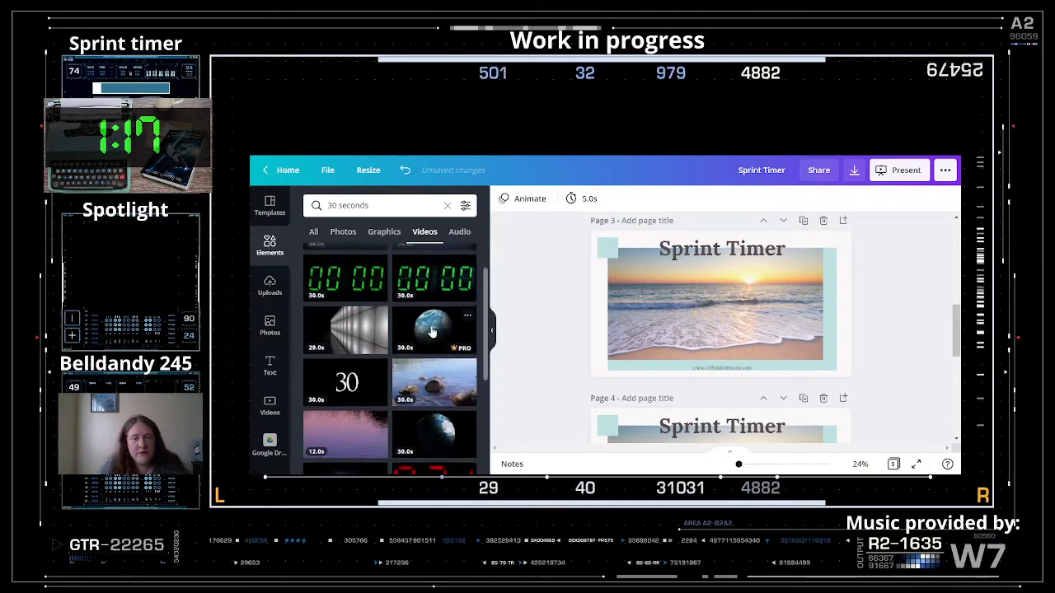
{"action": "left_click_drag", "start_coordinate": [436, 327], "coordinate": [723, 320]}
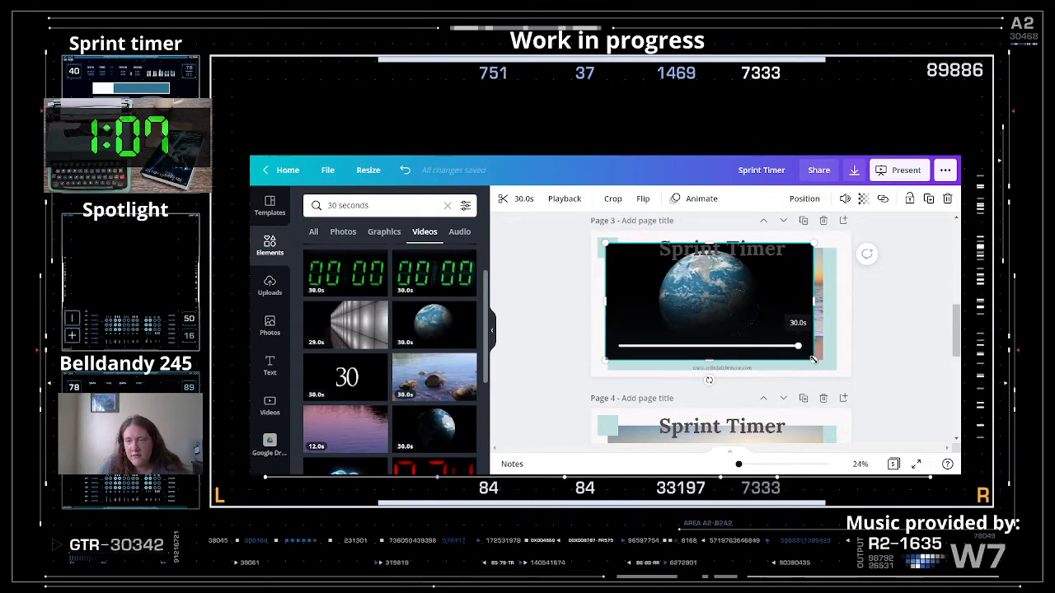
{"action": "left_click_drag", "start_coordinate": [812, 359], "coordinate": [836, 373]}
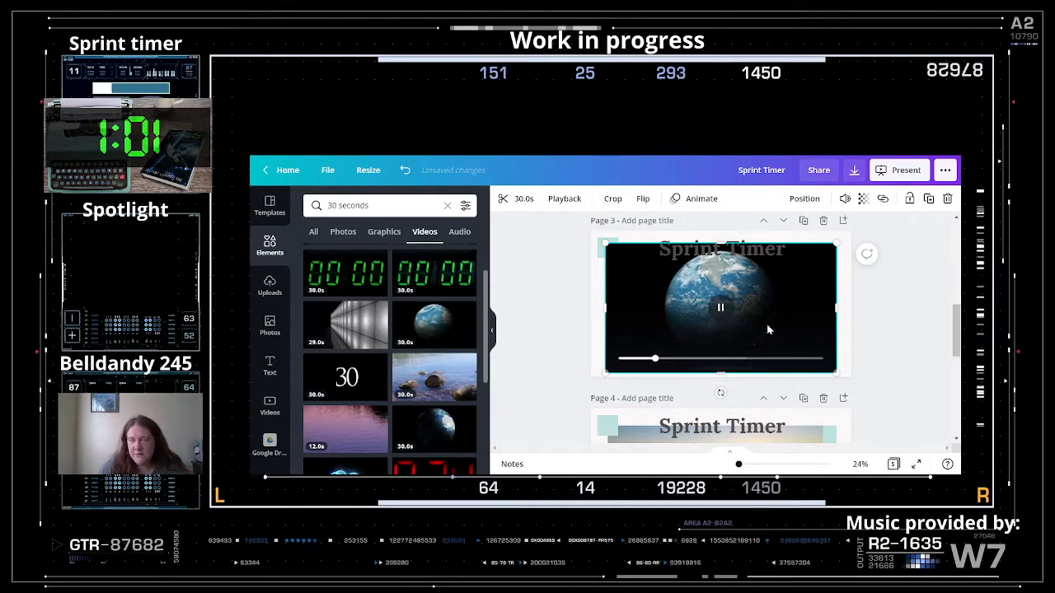
{"action": "key", "text": "Delete"}
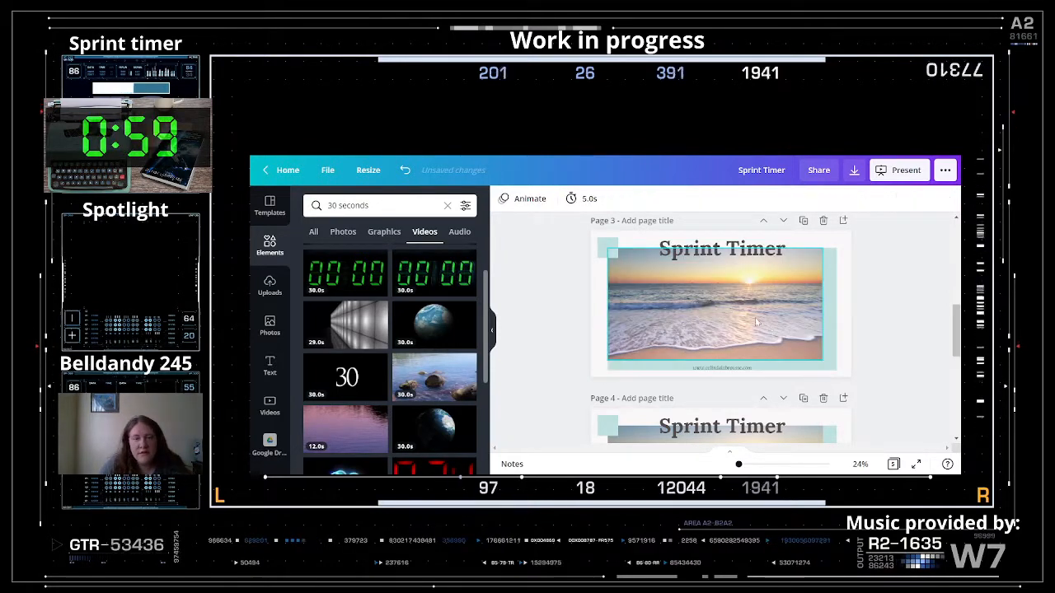
- Add the light-tunnel countdown video to Page 3 and resize it to fill the page
{"action": "left_click", "coordinate": [356, 333]}
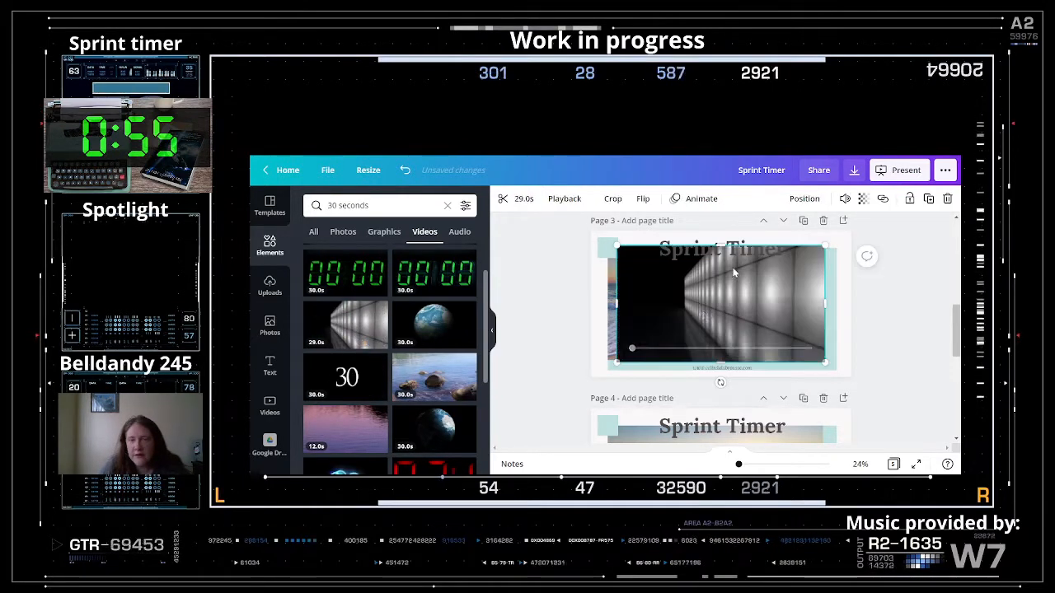
{"action": "mouse_move", "coordinate": [719, 304]}
{"action": "left_mouse_down"}
{"action": "mouse_move", "coordinate": [698, 312]}
{"action": "mouse_move", "coordinate": [708, 306]}
{"action": "left_mouse_up"}
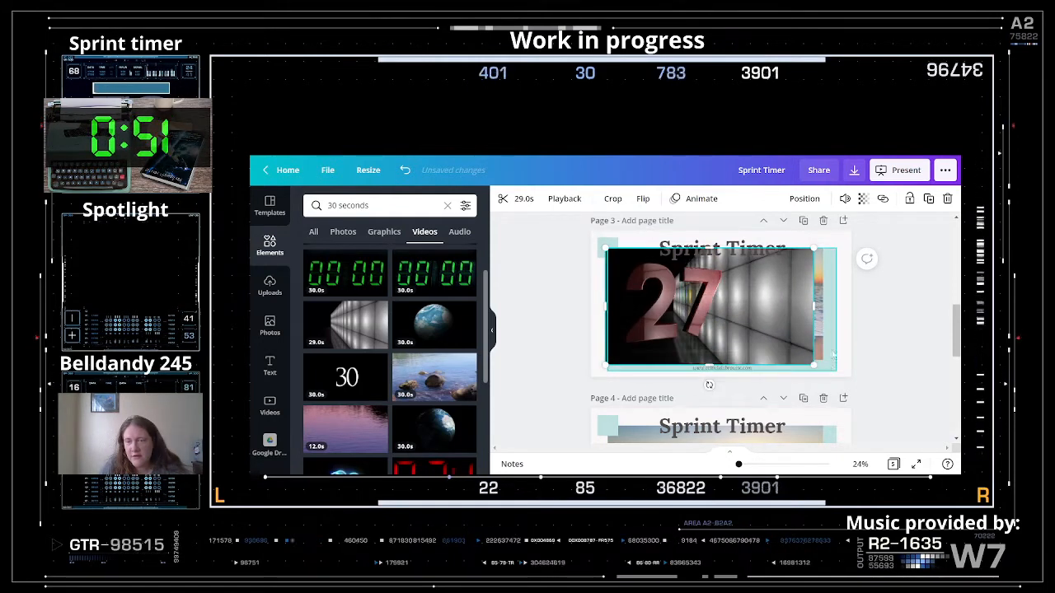
{"action": "left_click_drag", "start_coordinate": [814, 364], "coordinate": [836, 377]}
{"action": "left_click_drag", "start_coordinate": [746, 308], "coordinate": [747, 304]}
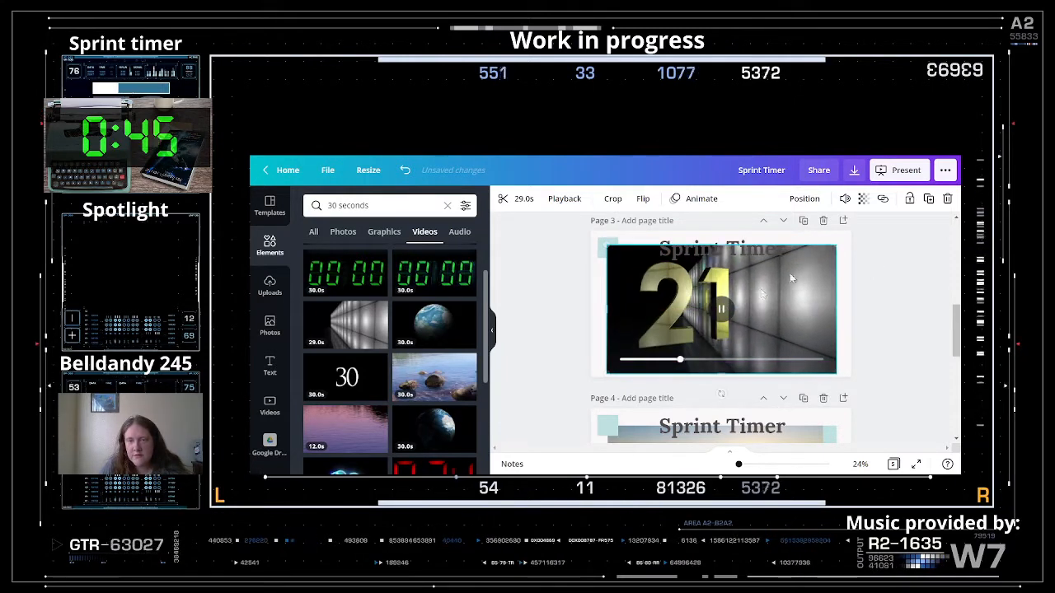
- Set Page 3's Sprint Timer title text colour to light teal
{"action": "left_click", "coordinate": [700, 255]}
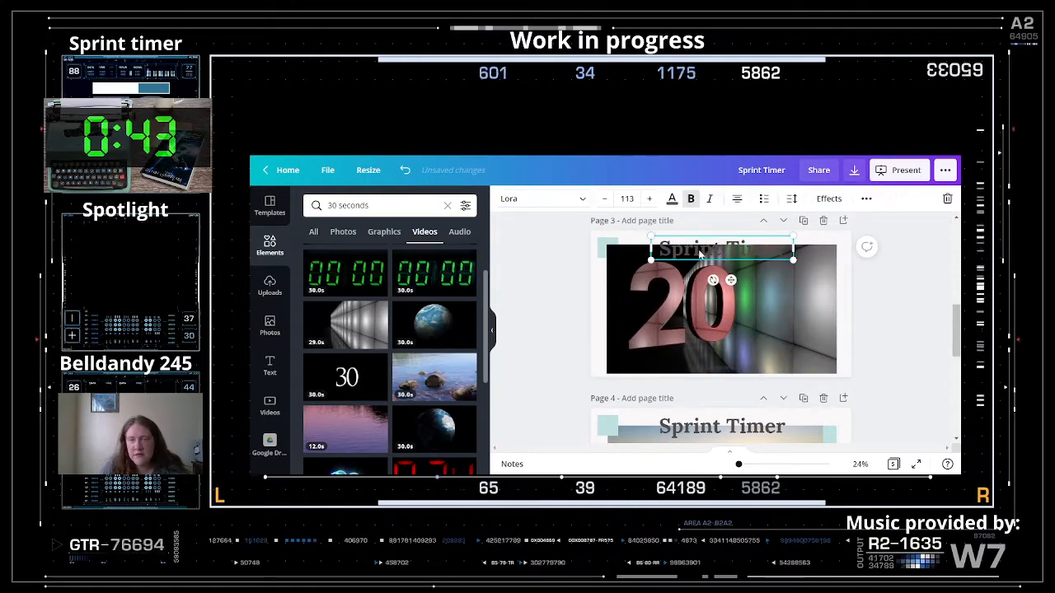
{"action": "left_click", "coordinate": [672, 201]}
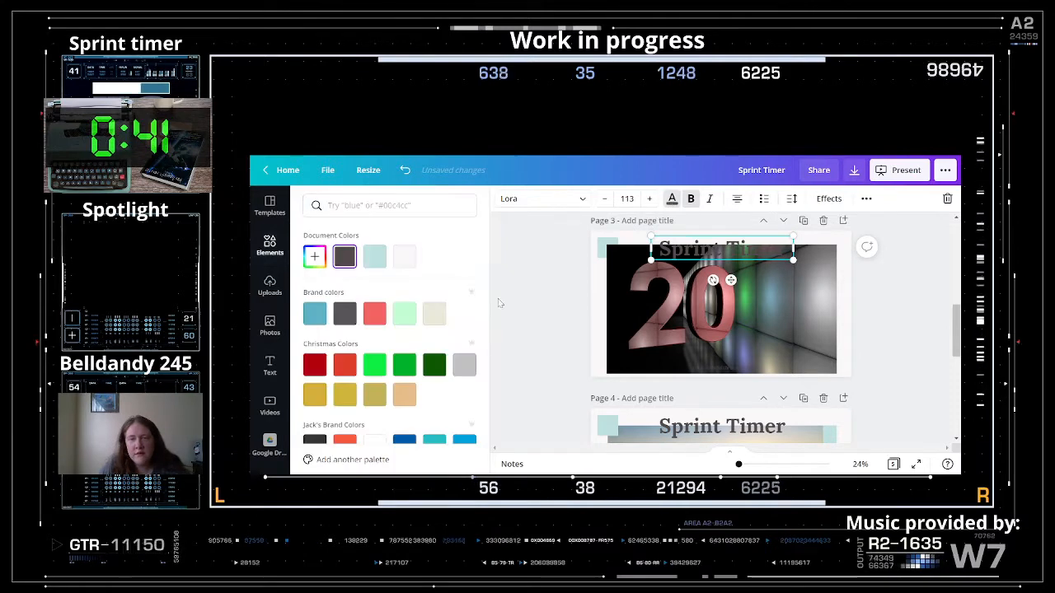
{"action": "left_click", "coordinate": [375, 258]}
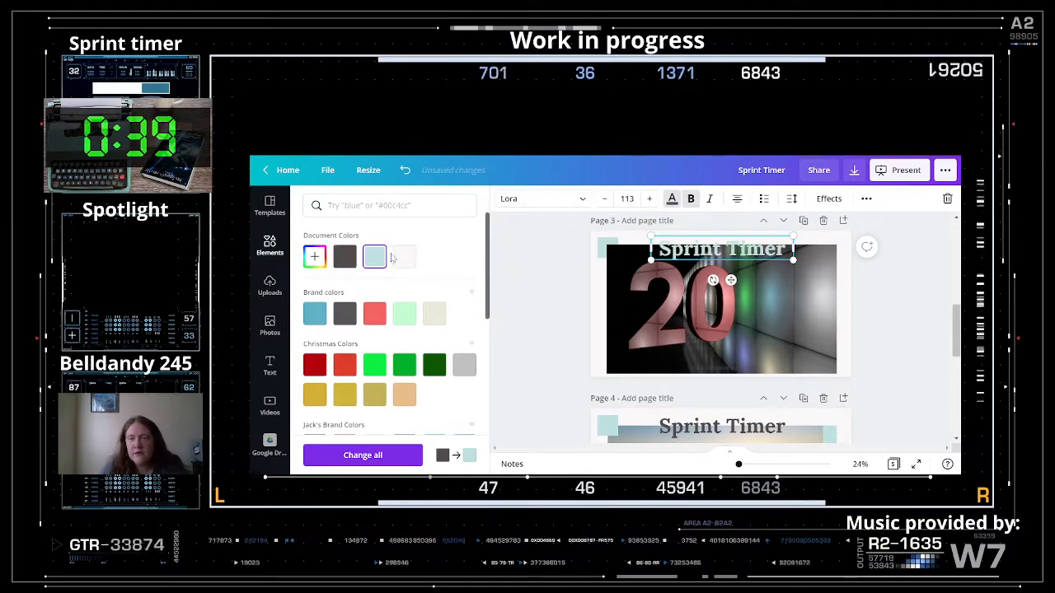
{"action": "left_click", "coordinate": [920, 311]}
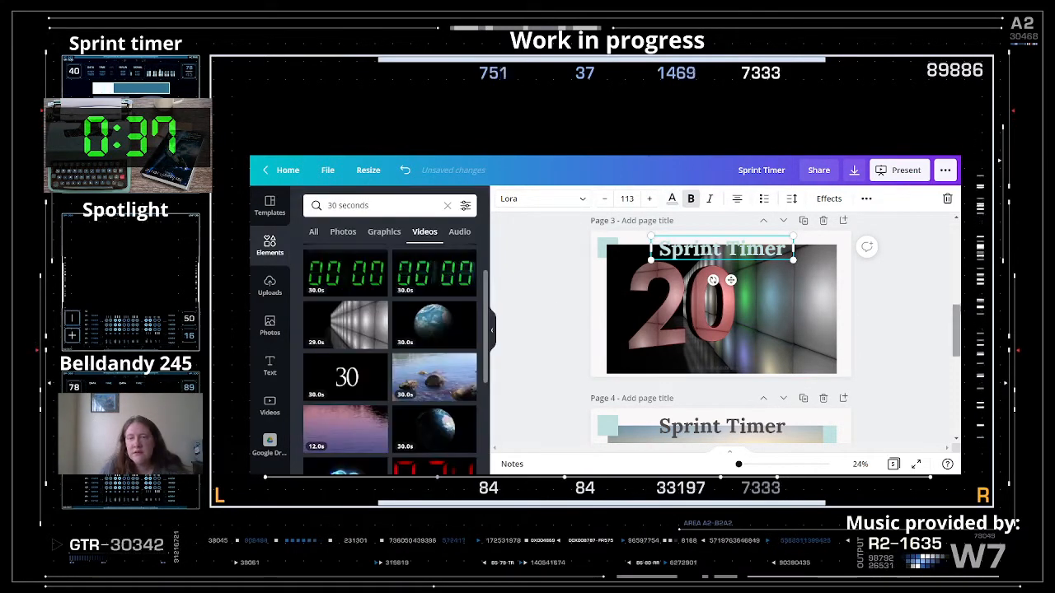
{"action": "left_click", "coordinate": [918, 312]}
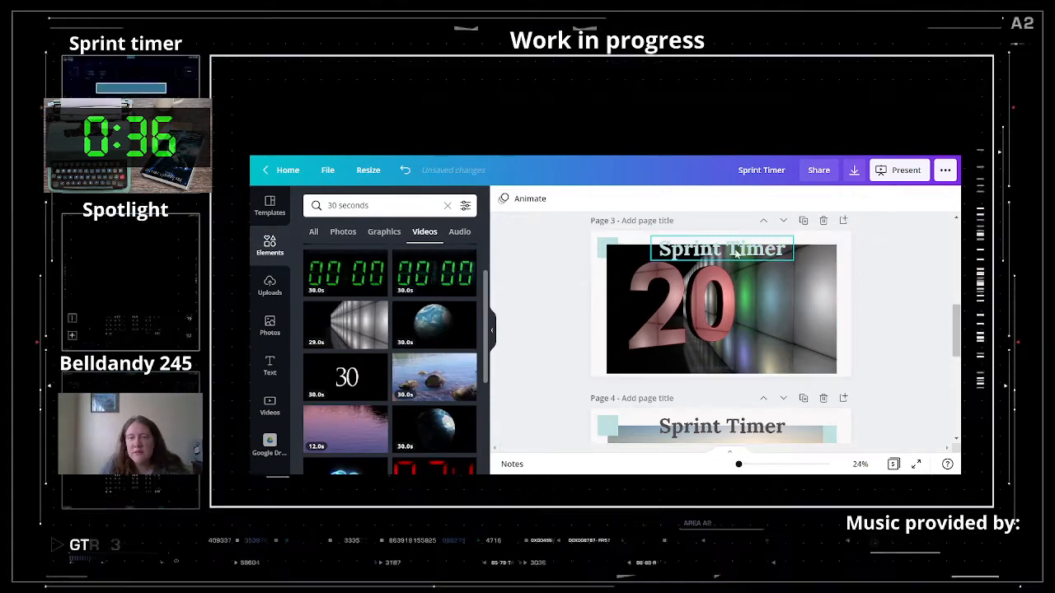
{"action": "left_click", "coordinate": [715, 303]}
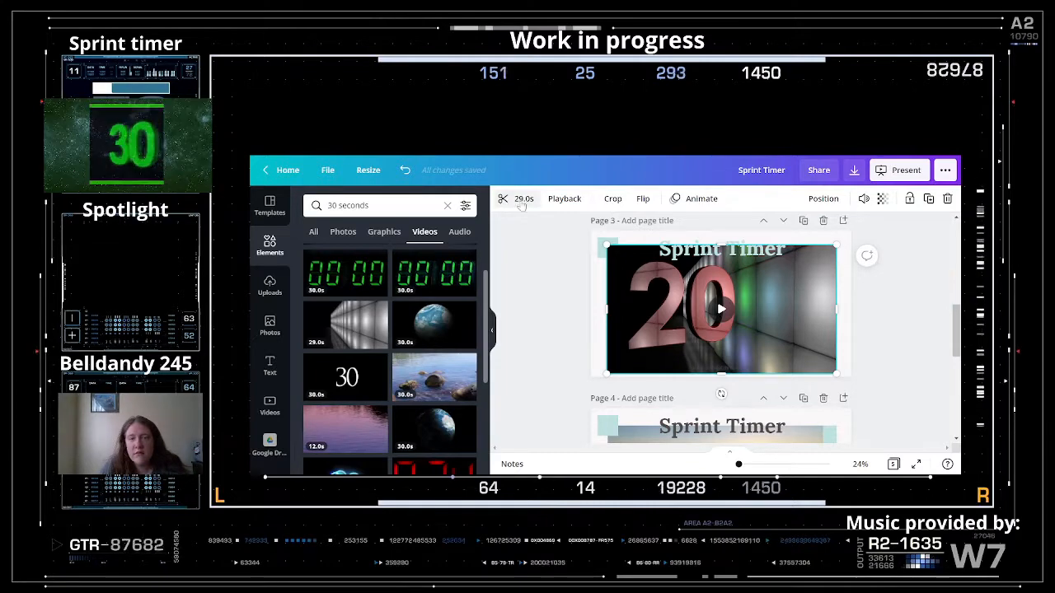
- Pull in the end of Page 2's countdown video so it runs 24:29, ending near 0:31
{"action": "scroll", "coordinate": [752, 305], "scroll_direction": "up", "scroll_amount": 5}
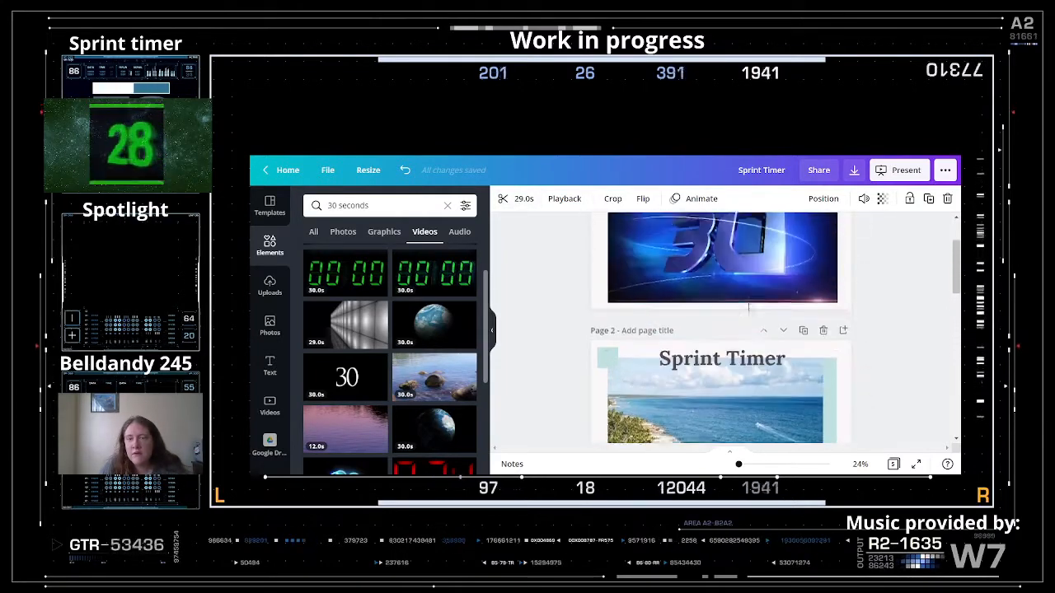
{"action": "scroll", "coordinate": [747, 302], "scroll_direction": "down", "scroll_amount": 4}
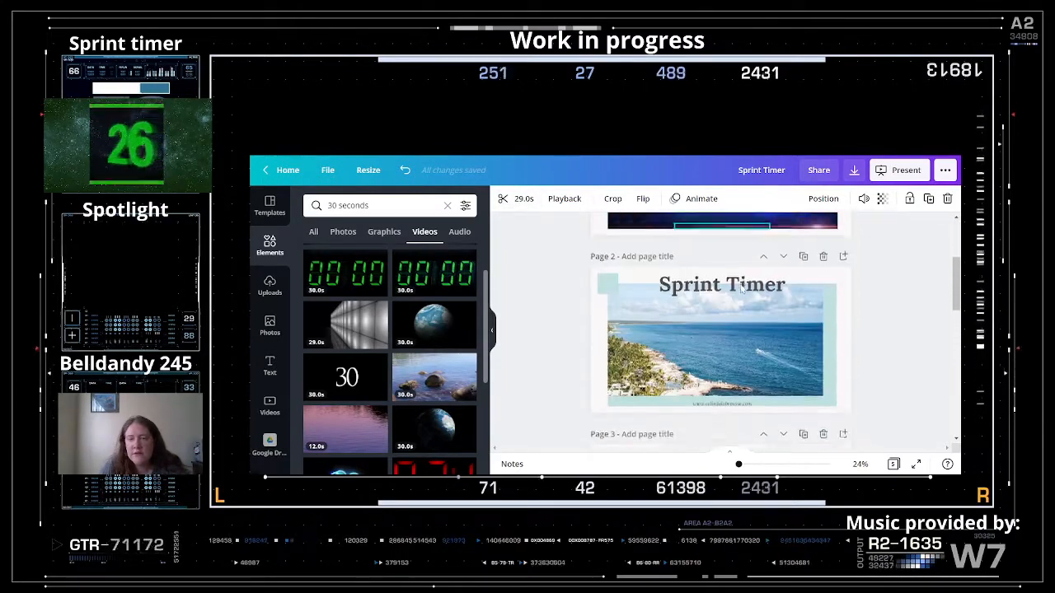
{"action": "scroll", "coordinate": [743, 291], "scroll_direction": "up", "scroll_amount": 2}
{"action": "left_click", "coordinate": [716, 279]}
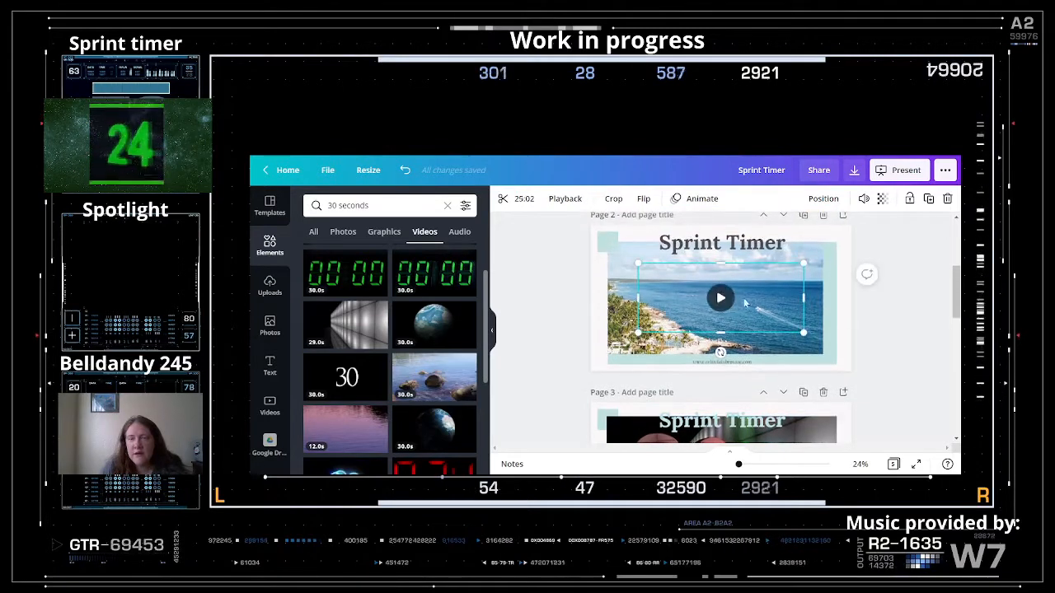
{"action": "left_click", "coordinate": [527, 202]}
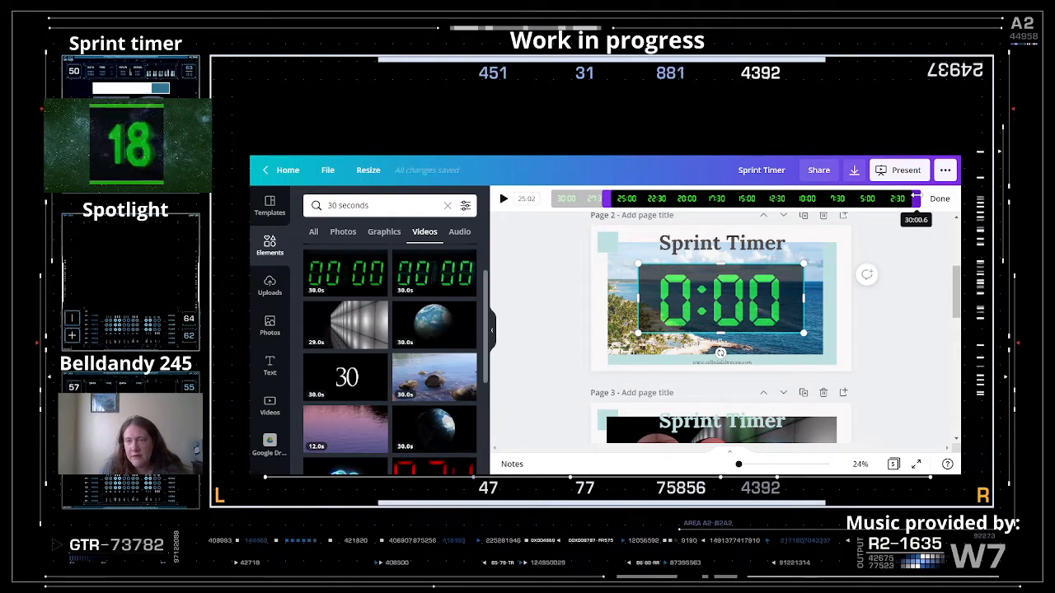
{"action": "left_click_drag", "start_coordinate": [913, 198], "coordinate": [907, 198]}
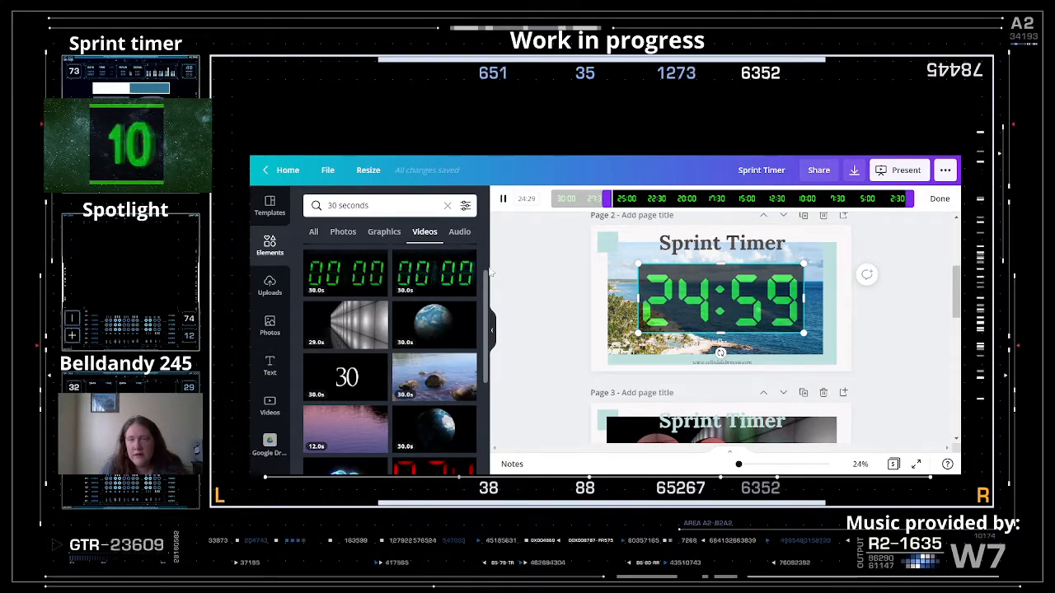
{"action": "left_click", "coordinate": [544, 255]}
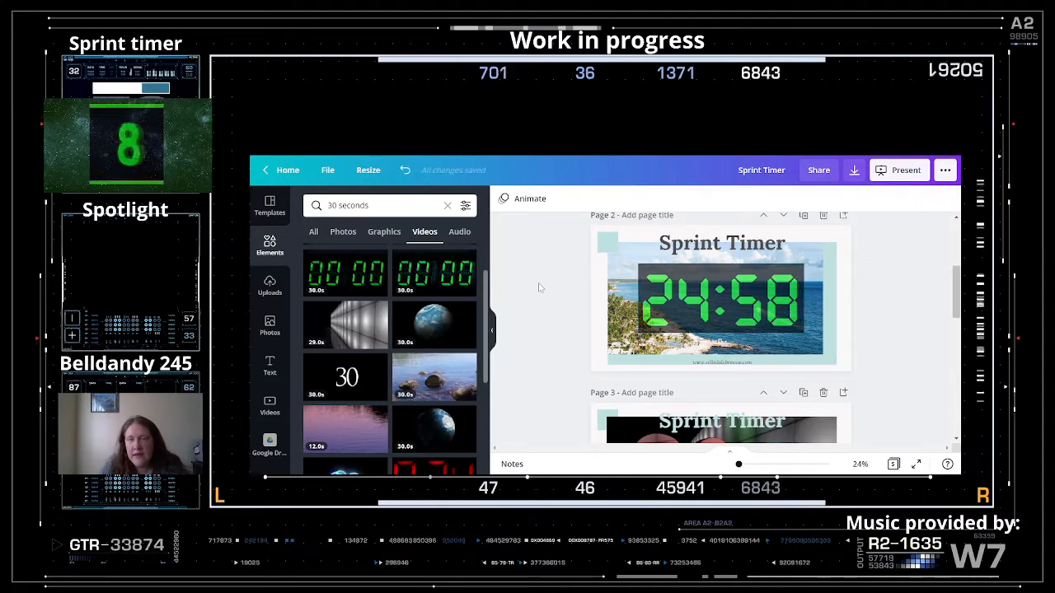
- Scroll down to Page 4 and open its green 4:59 timer video in crop mode
{"action": "scroll", "coordinate": [538, 282], "scroll_direction": "up", "scroll_amount": 2}
{"action": "scroll", "coordinate": [539, 288], "scroll_direction": "up", "scroll_amount": 1}
{"action": "scroll", "coordinate": [718, 332], "scroll_direction": "down", "scroll_amount": 5}
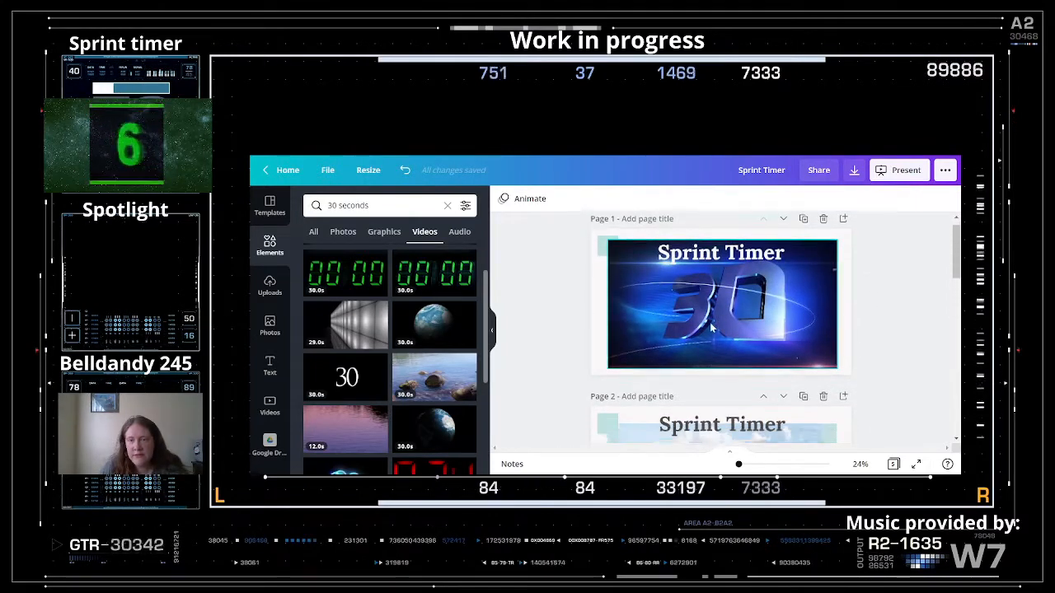
{"action": "scroll", "coordinate": [703, 324], "scroll_direction": "down", "scroll_amount": 1}
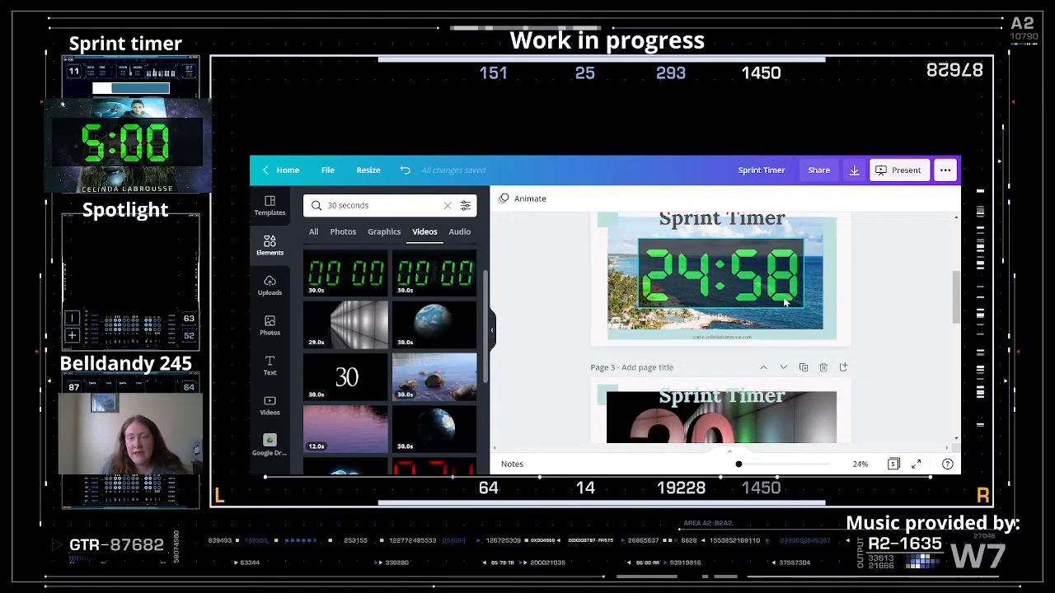
{"action": "scroll", "coordinate": [769, 301], "scroll_direction": "down", "scroll_amount": 3}
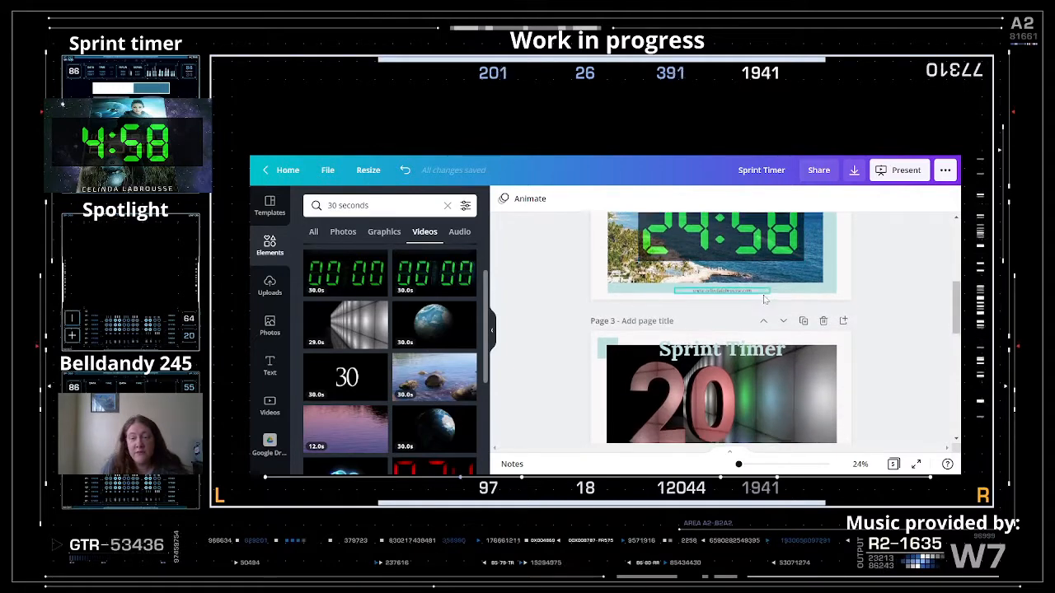
{"action": "scroll", "coordinate": [759, 303], "scroll_direction": "down", "scroll_amount": 2}
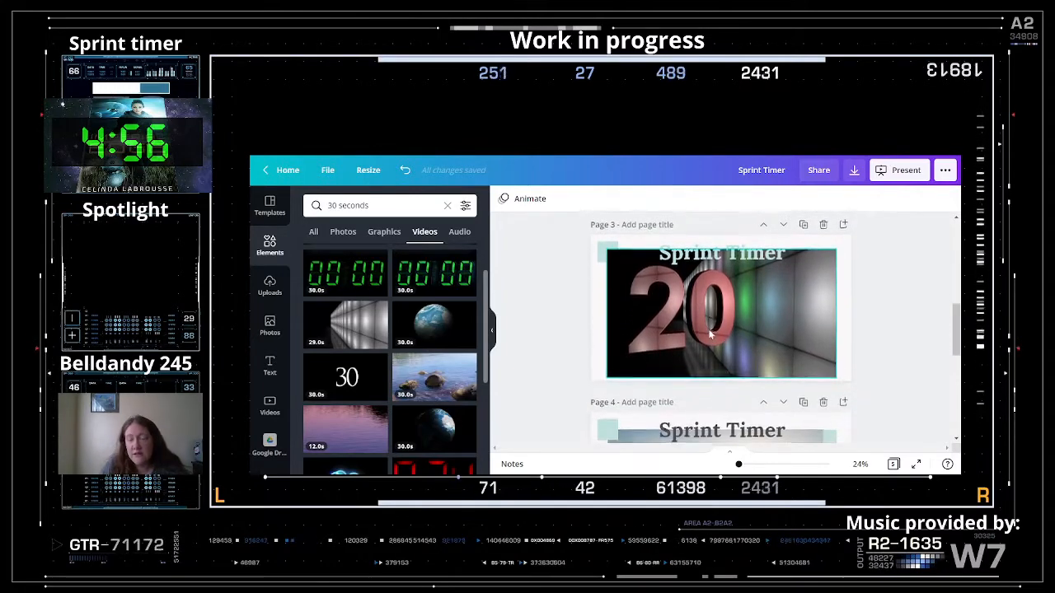
{"action": "scroll", "coordinate": [707, 329], "scroll_direction": "down", "scroll_amount": 4}
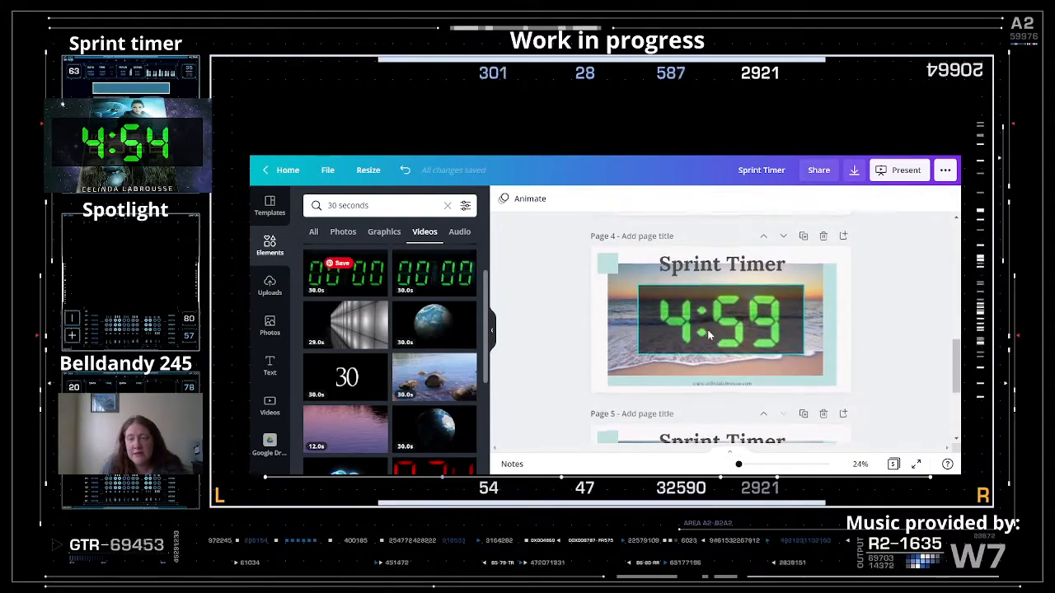
{"action": "scroll", "coordinate": [713, 331], "scroll_direction": "down", "scroll_amount": 2}
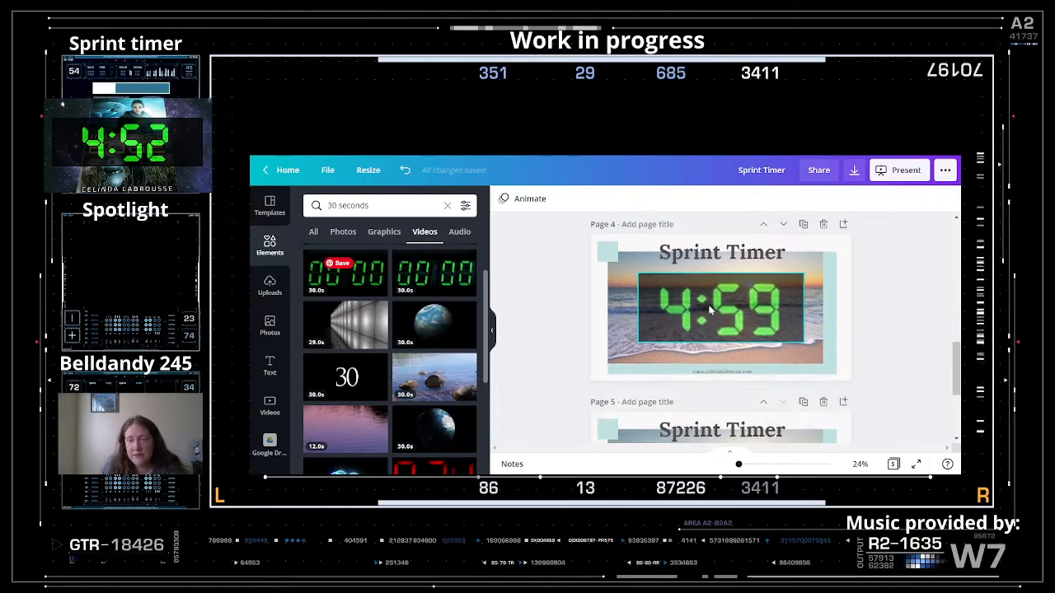
{"action": "left_click", "coordinate": [714, 322]}
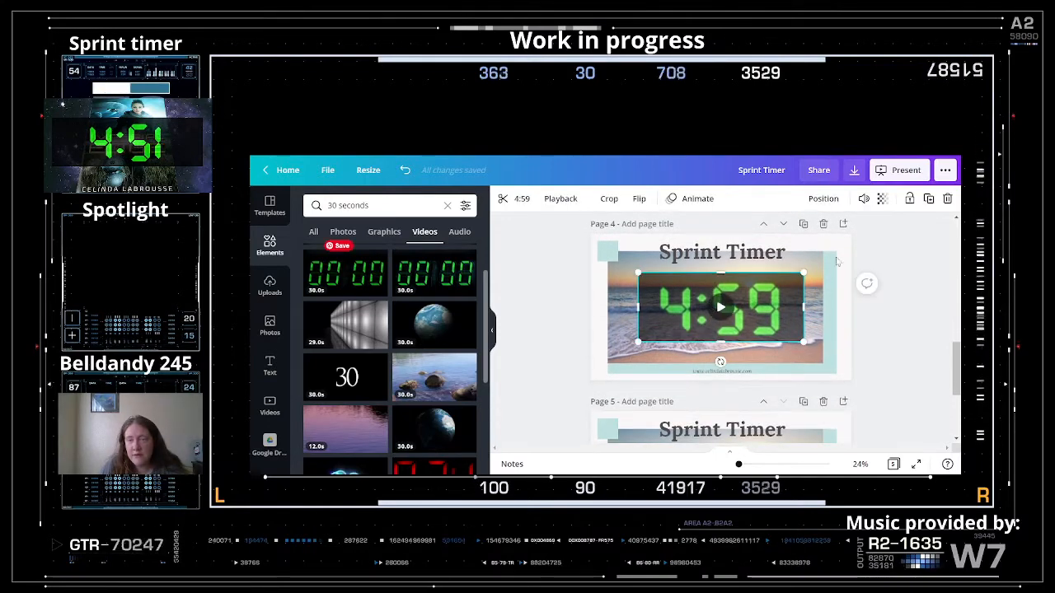
{"action": "double_click", "coordinate": [766, 309]}
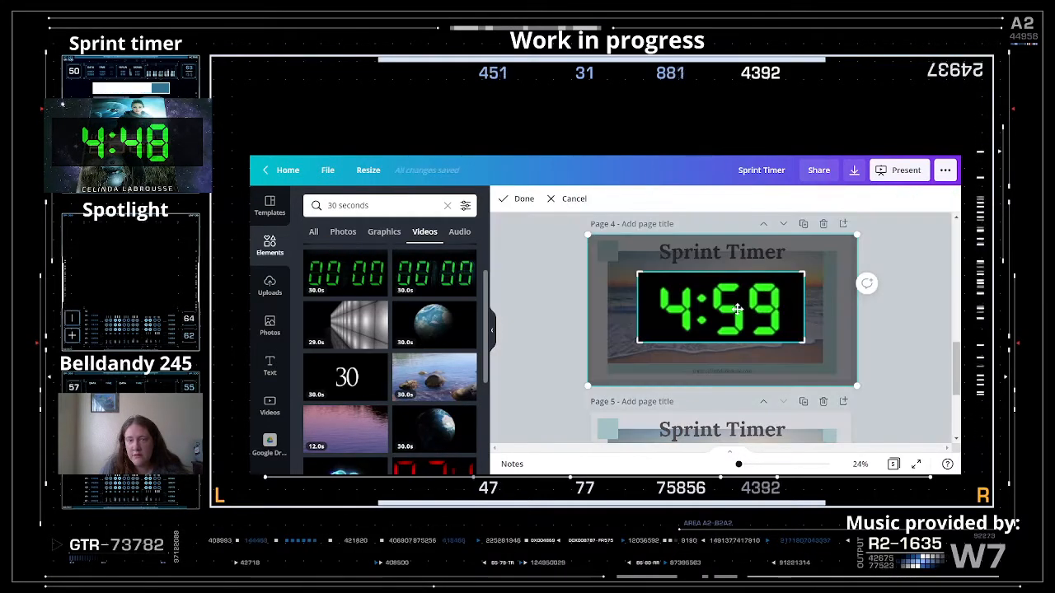
- Trim Page 4's countdown video to roughly 4:31, ending near 0:27 on the clock
{"action": "left_click", "coordinate": [511, 296]}
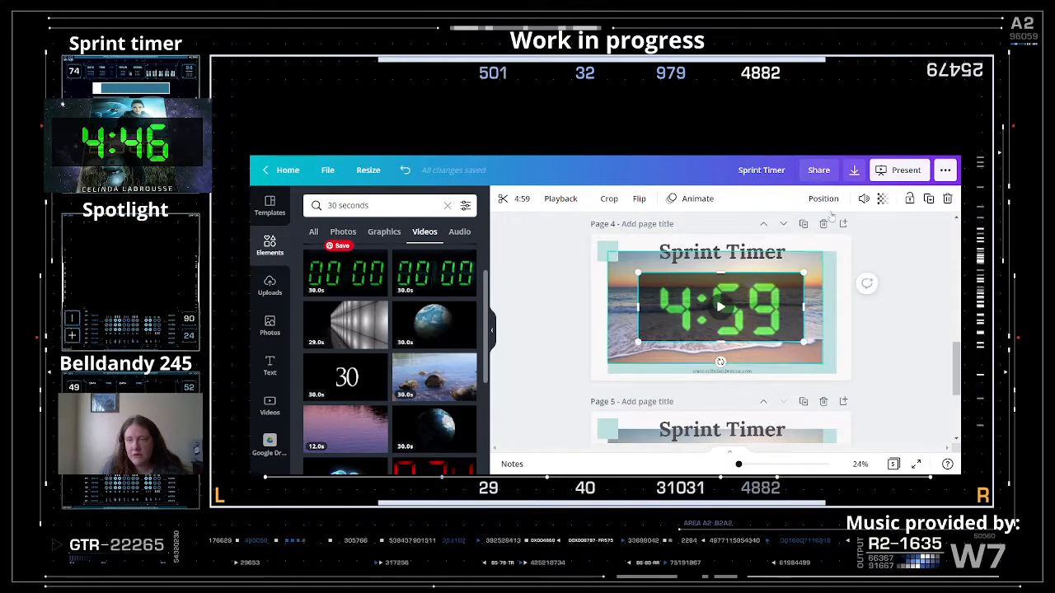
{"action": "left_click", "coordinate": [522, 200]}
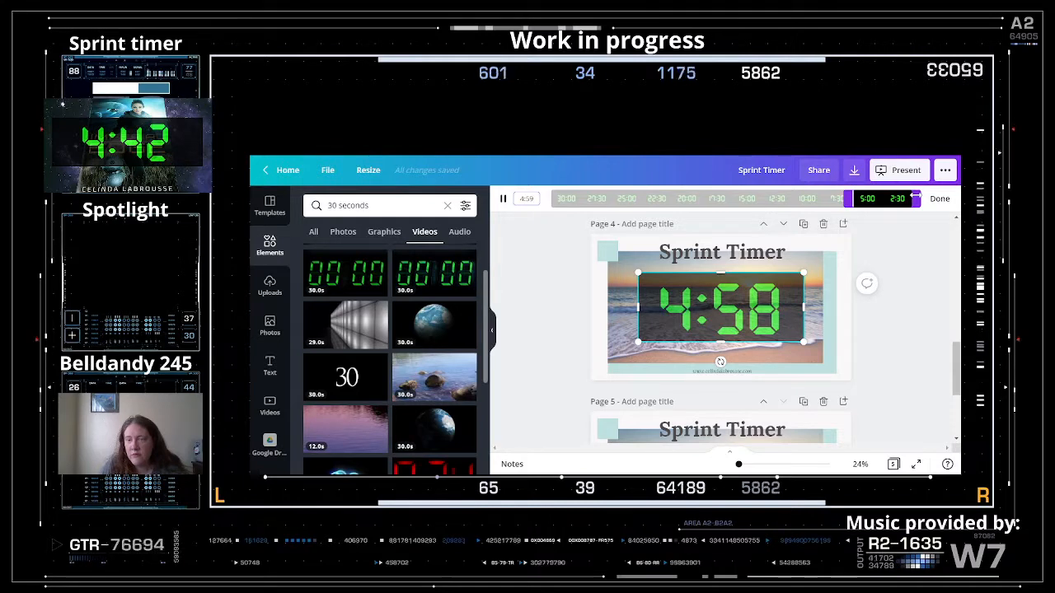
{"action": "left_click_drag", "start_coordinate": [914, 197], "coordinate": [912, 197]}
{"action": "left_click_drag", "start_coordinate": [913, 197], "coordinate": [910, 197]}
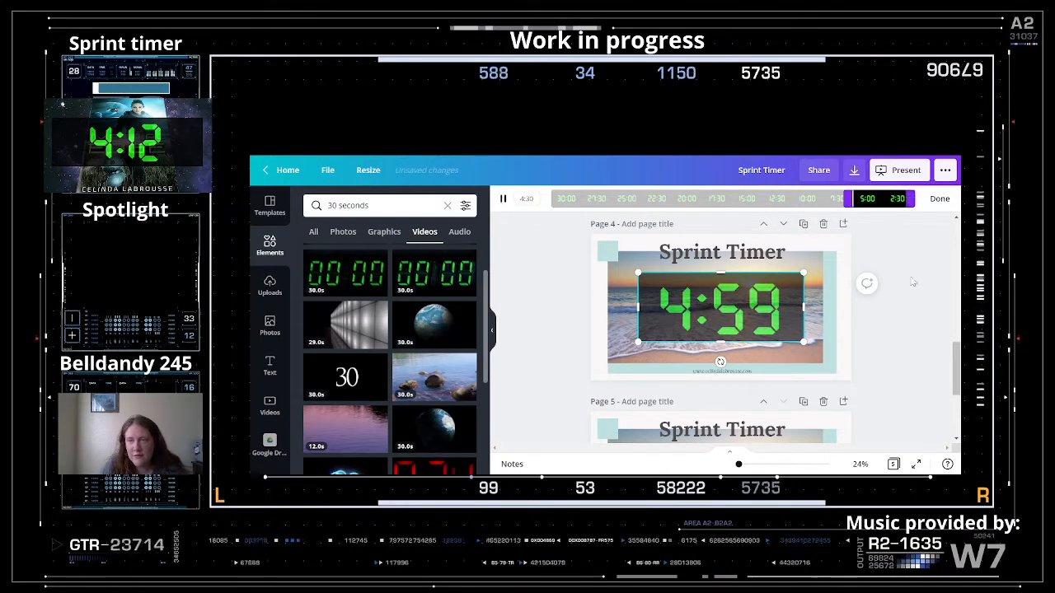
{"action": "left_click", "coordinate": [919, 318]}
{"action": "scroll", "coordinate": [841, 363], "scroll_direction": "down", "scroll_amount": 2}
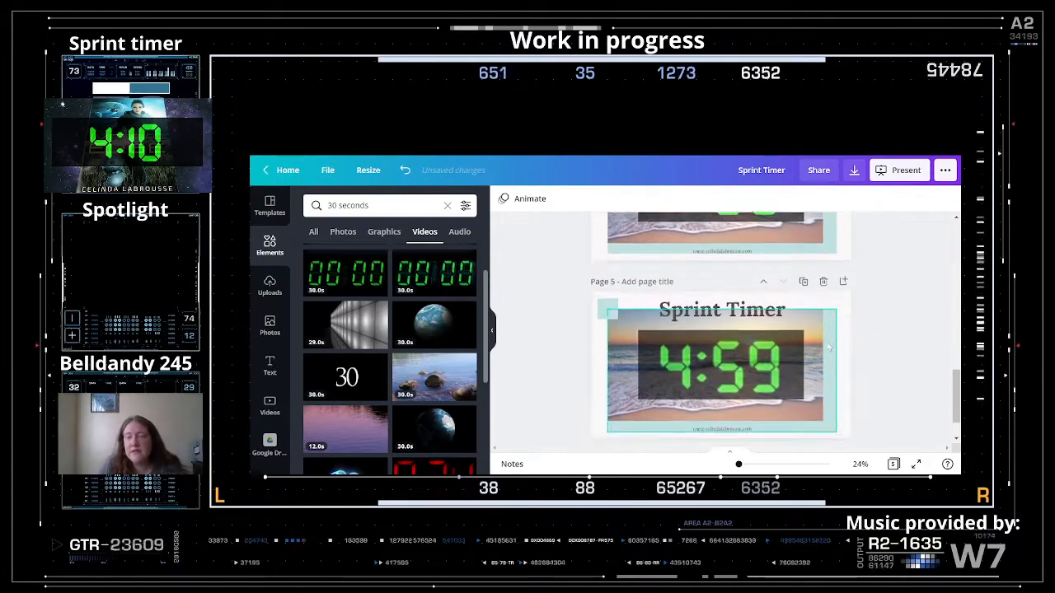
- Delete the extra fifth page and scroll back up to page 2's 24:58 timer
{"action": "key", "text": "Delete"}
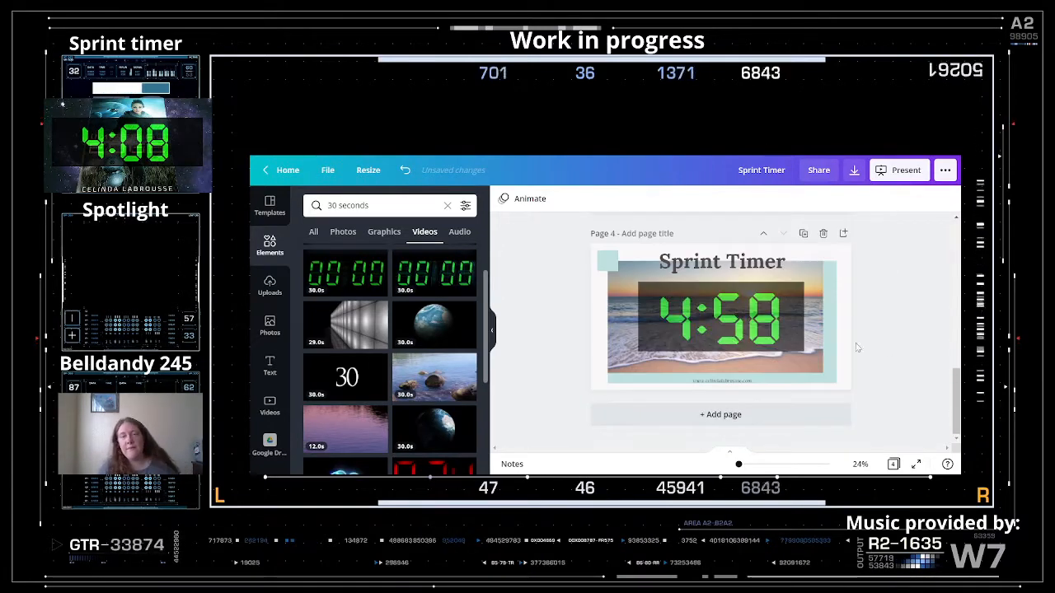
{"action": "scroll", "coordinate": [791, 346], "scroll_direction": "up", "scroll_amount": 2}
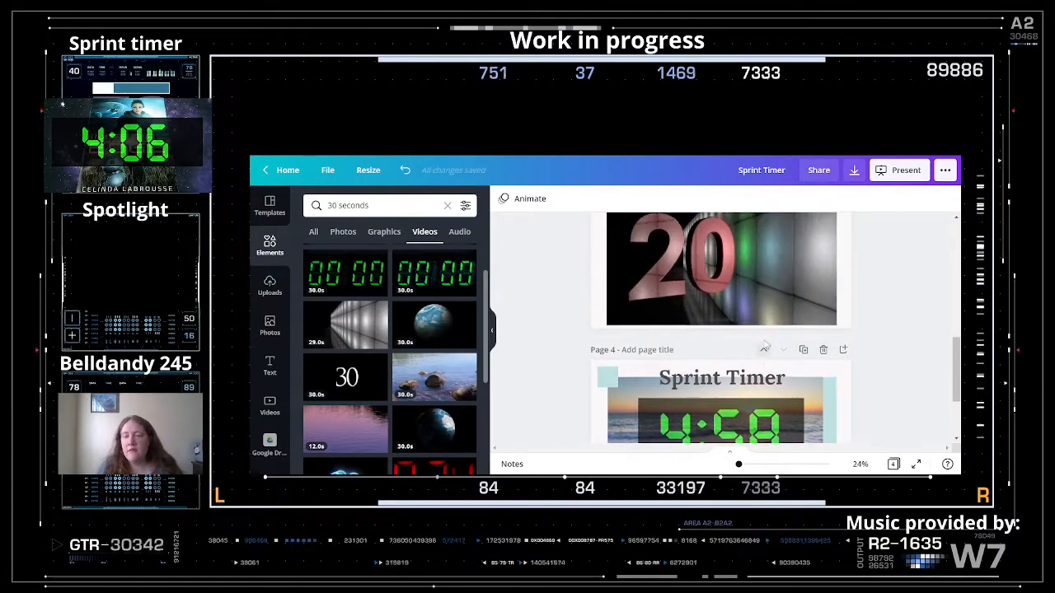
{"action": "scroll", "coordinate": [725, 348], "scroll_direction": "up", "scroll_amount": 5}
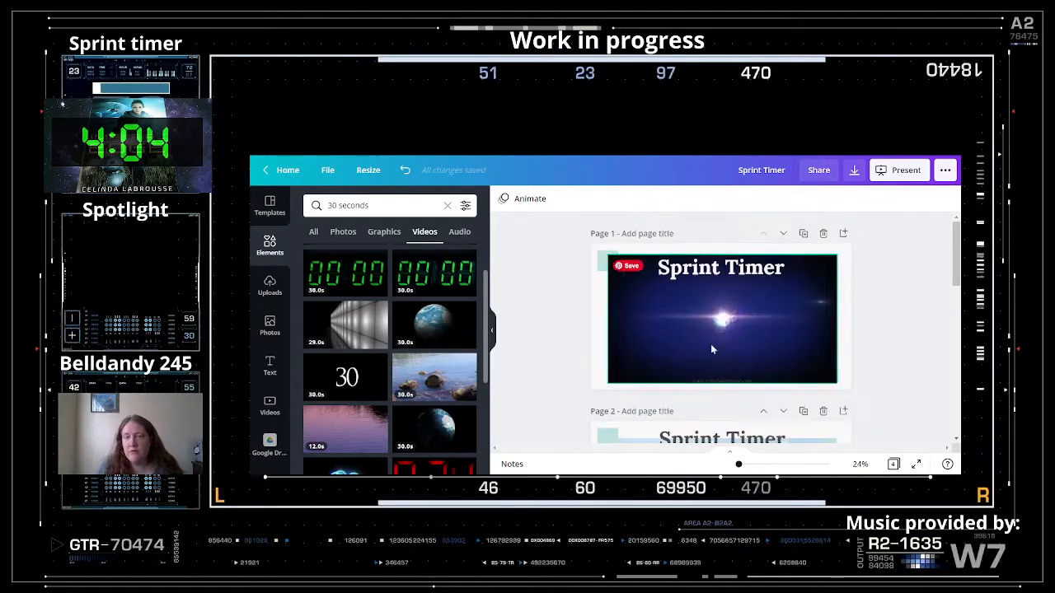
{"action": "scroll", "coordinate": [763, 349], "scroll_direction": "down", "scroll_amount": 3}
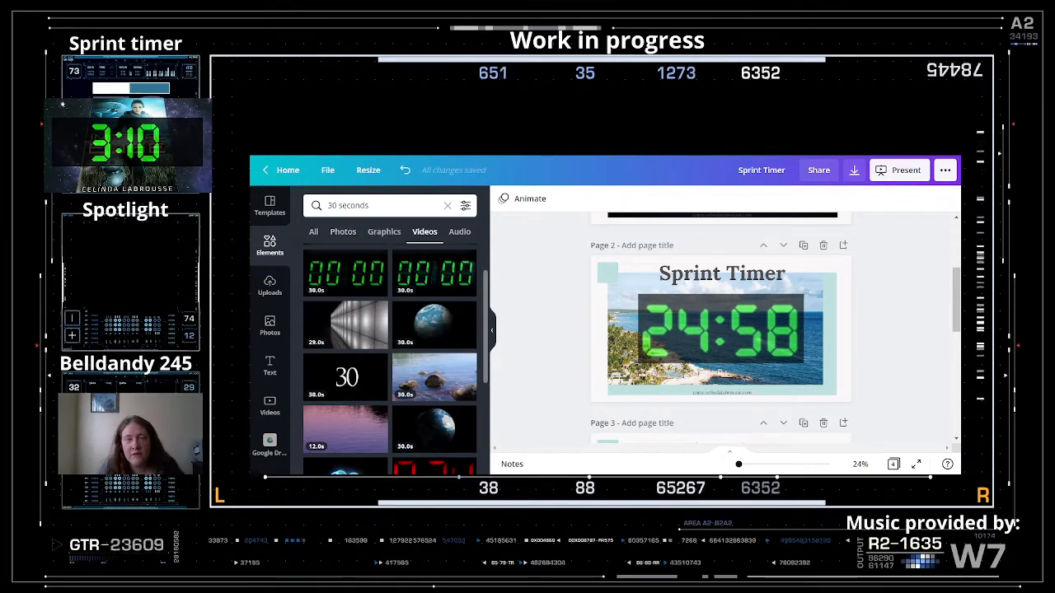
- Add the glowing blue neon 30 countdown video from the search results to page 2 and preview it
{"action": "left_click", "coordinate": [352, 206]}
{"action": "left_click", "coordinate": [412, 190]}
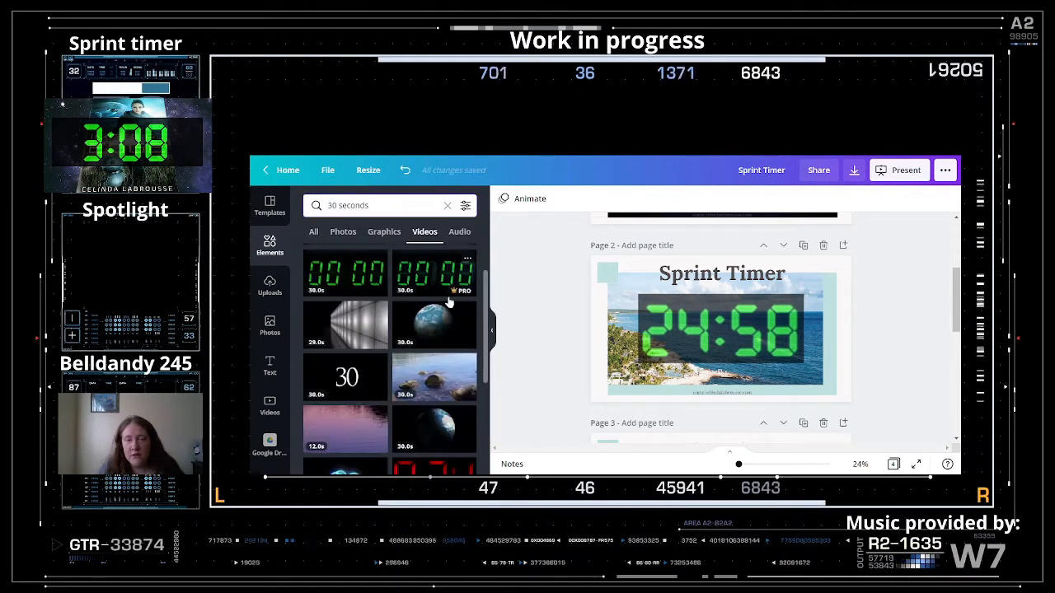
{"action": "scroll", "coordinate": [449, 303], "scroll_direction": "down", "scroll_amount": 4}
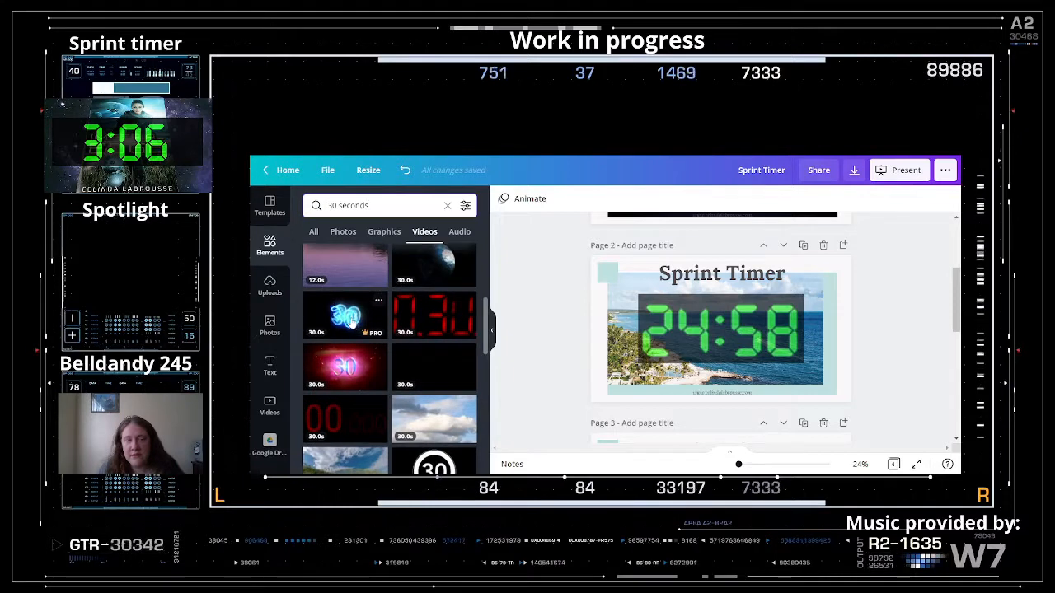
{"action": "left_click", "coordinate": [353, 324]}
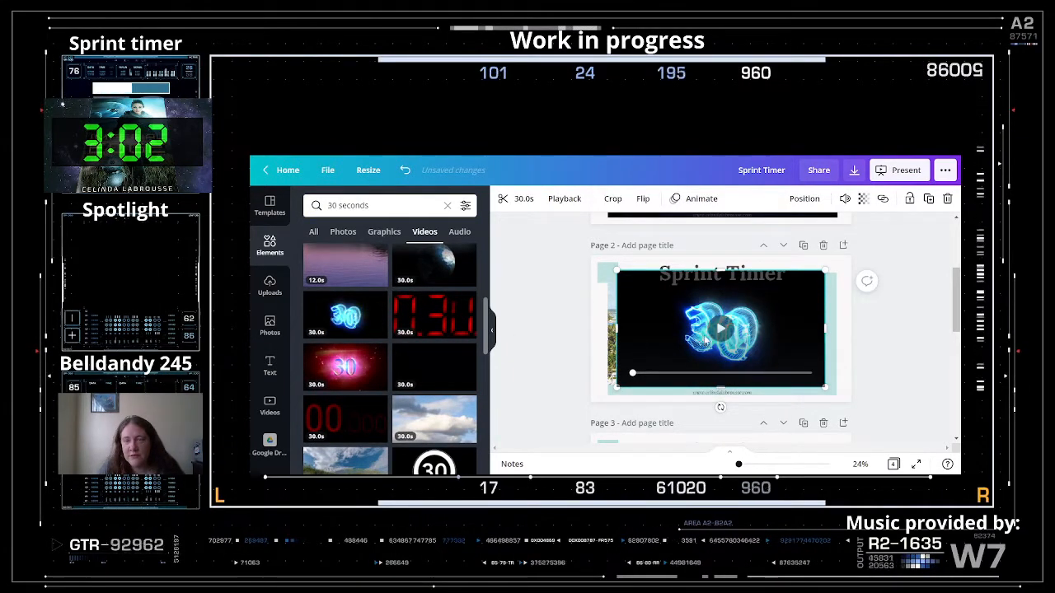
{"action": "left_click", "coordinate": [719, 330]}
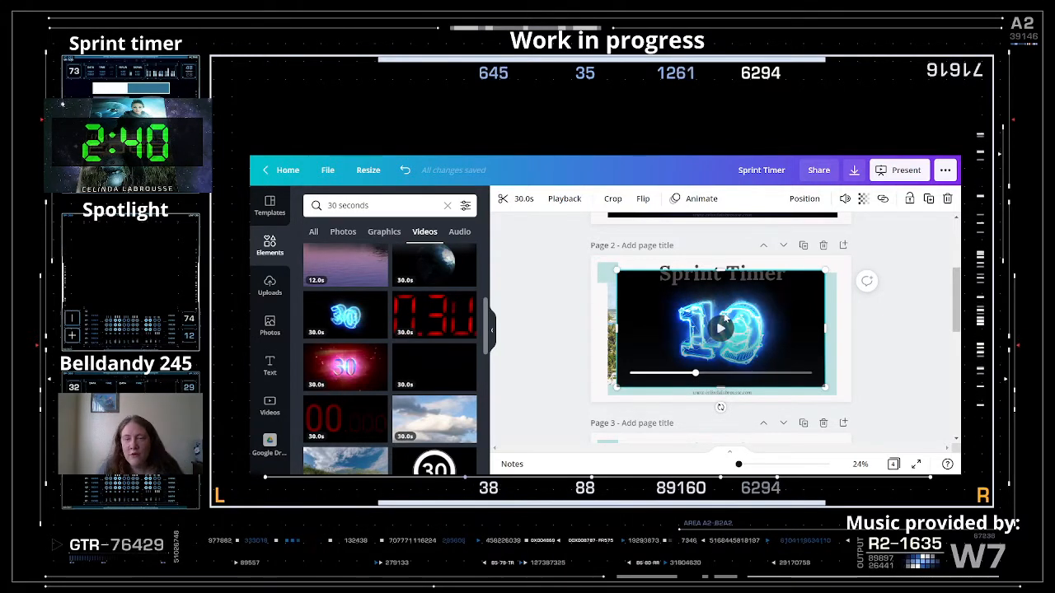
- Drag the neon countdown off page 2 to discard it, leaving the green 24:58 timer
{"action": "left_click_drag", "start_coordinate": [681, 305], "coordinate": [607, 317]}
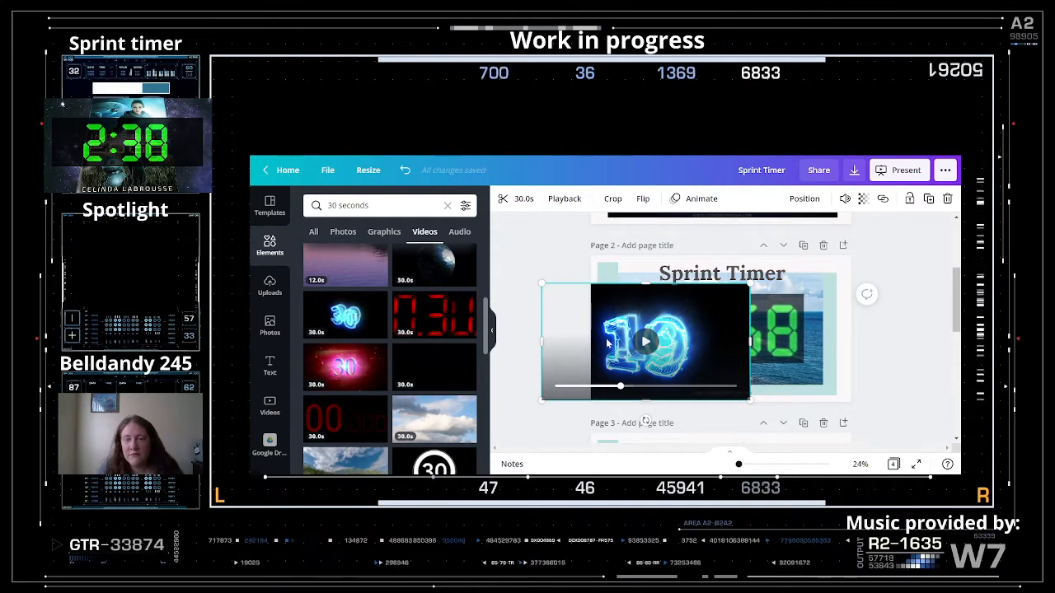
{"action": "left_click_drag", "start_coordinate": [492, 357], "coordinate": [559, 361]}
{"action": "scroll", "coordinate": [677, 359], "scroll_direction": "down", "scroll_amount": 5}
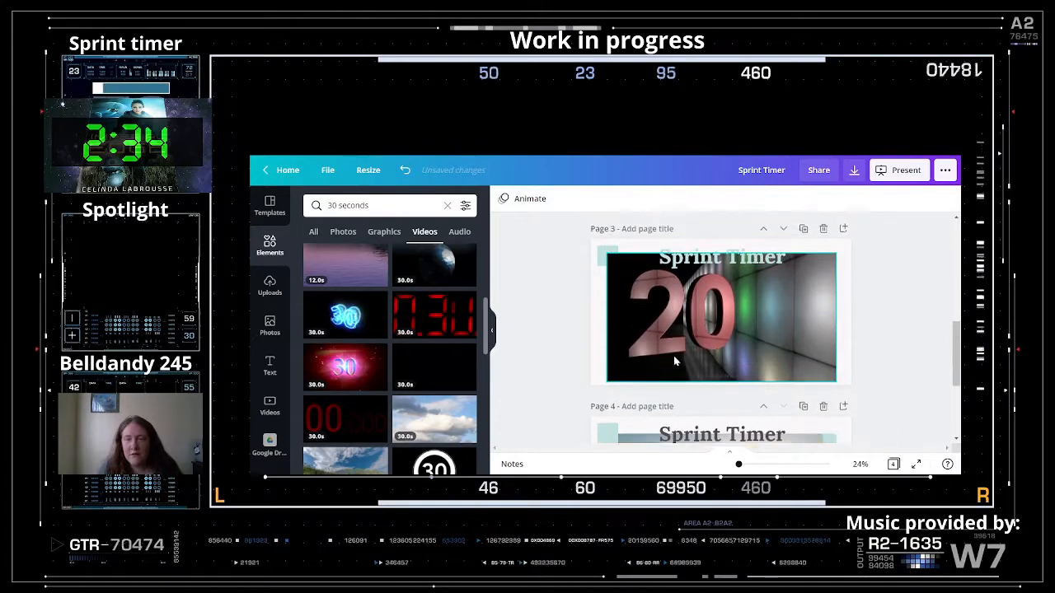
- Preview page 3's old 3D countdown video, then add the 30-second nebula video
{"action": "scroll", "coordinate": [673, 355], "scroll_direction": "up", "scroll_amount": 1}
{"action": "left_click", "coordinate": [721, 342]}
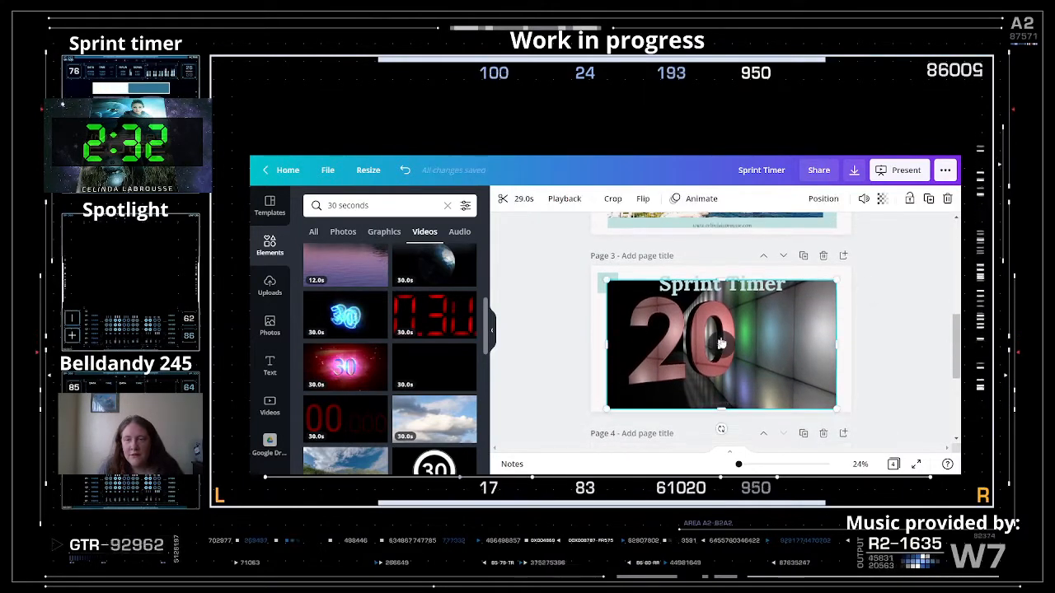
{"action": "left_click", "coordinate": [721, 342]}
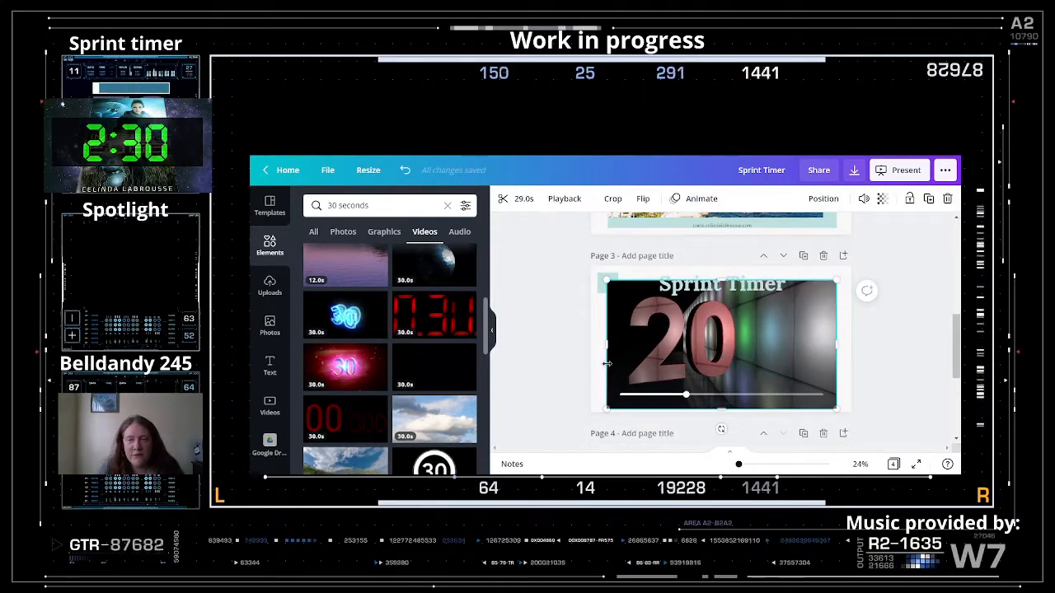
{"action": "left_click", "coordinate": [720, 349]}
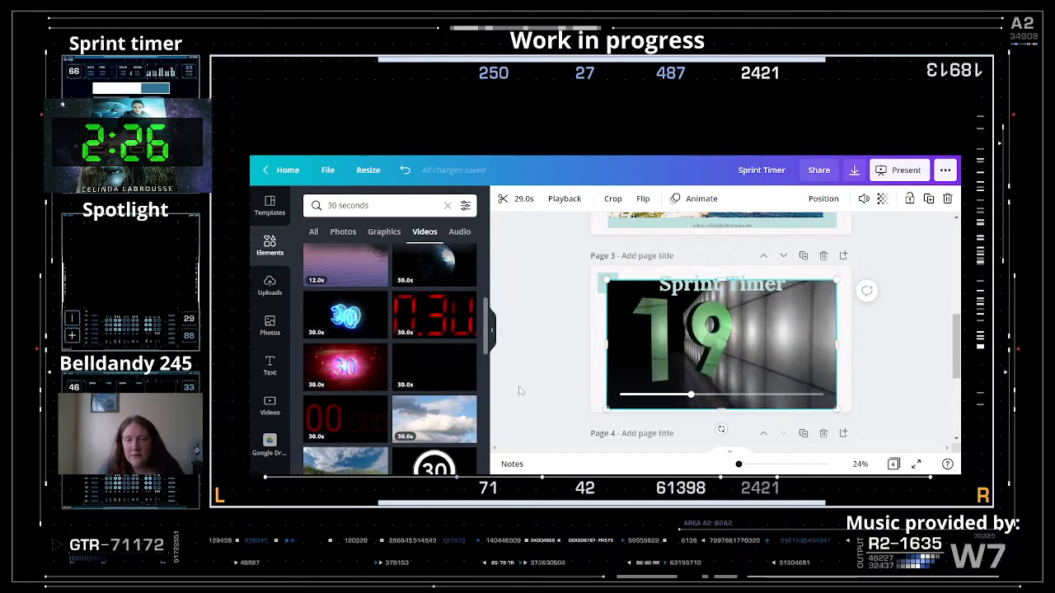
{"action": "scroll", "coordinate": [353, 386], "scroll_direction": "down", "scroll_amount": 3}
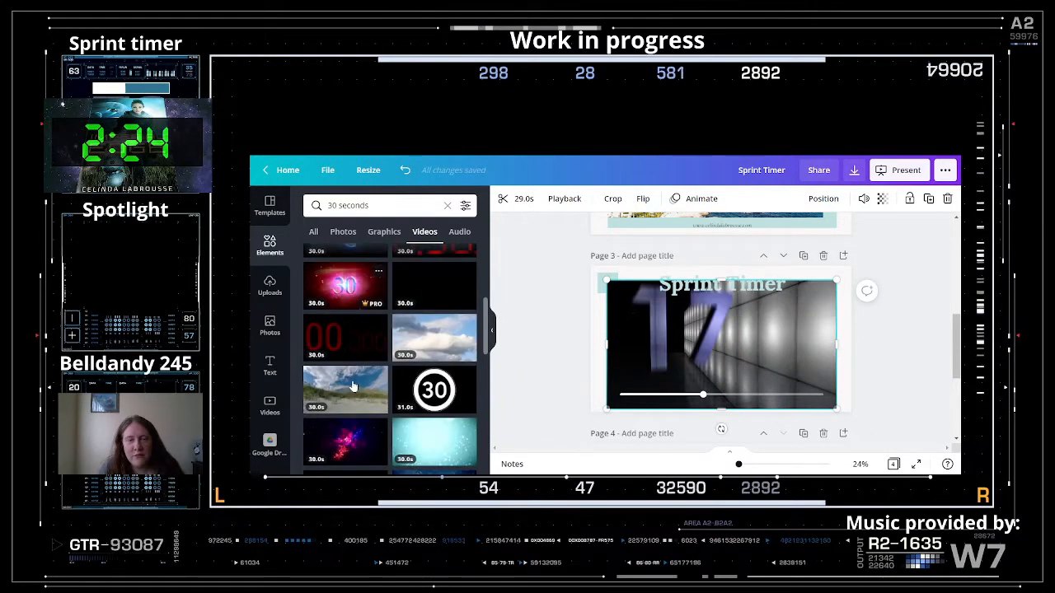
{"action": "scroll", "coordinate": [352, 386], "scroll_direction": "down", "scroll_amount": 3}
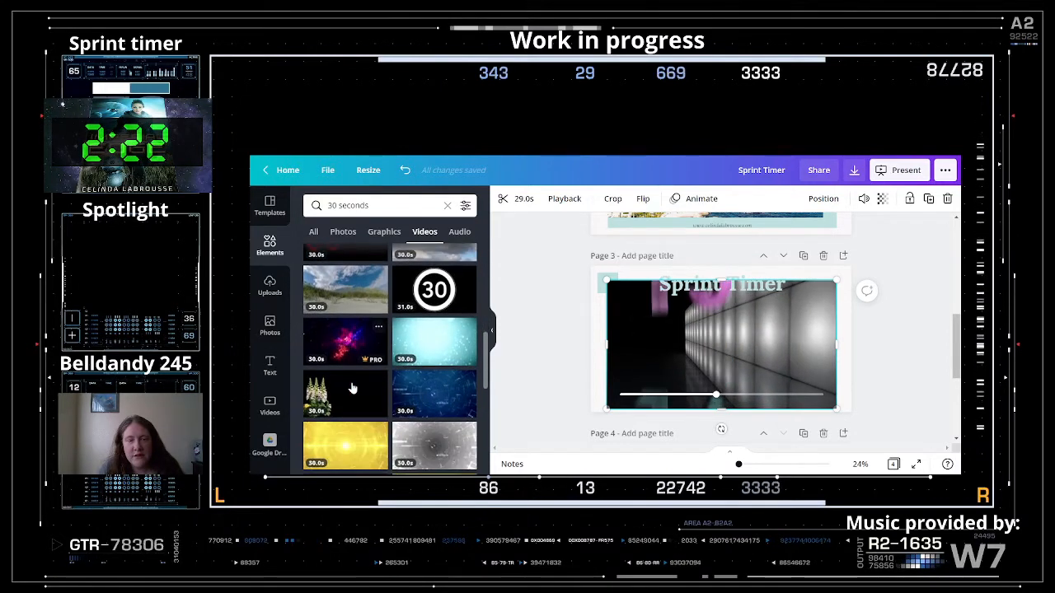
{"action": "left_click", "coordinate": [345, 325]}
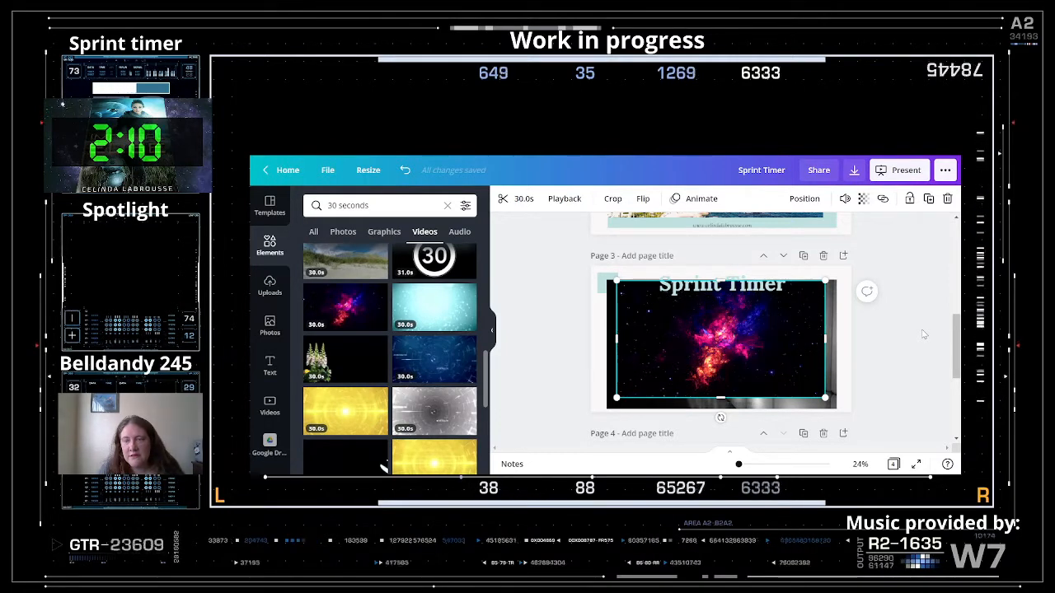
- Move the nebula video aside and delete the old 3D countdown video behind it
{"action": "mouse_move", "coordinate": [681, 355]}
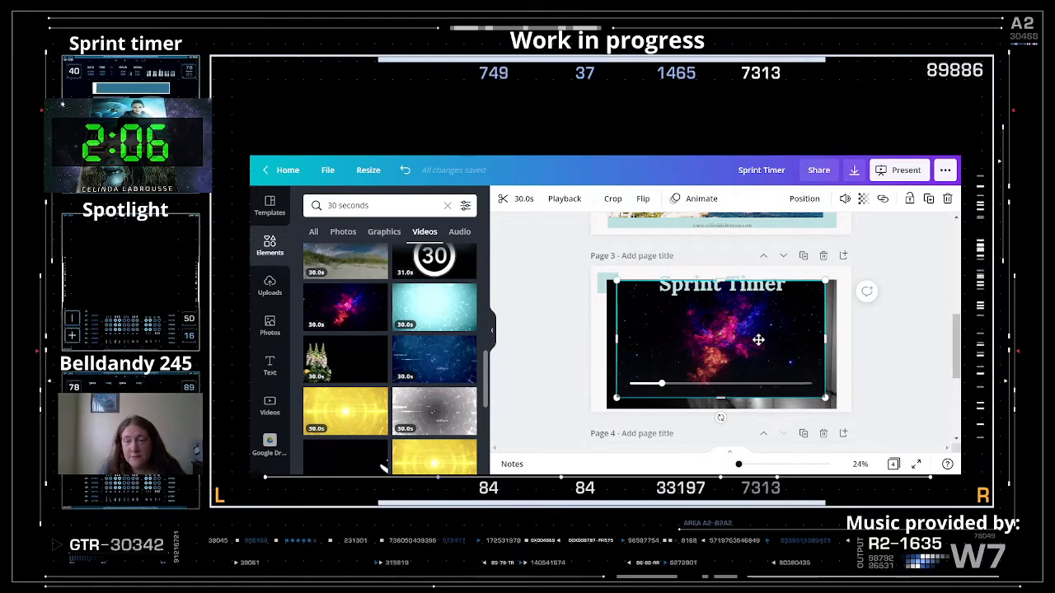
{"action": "left_click_drag", "start_coordinate": [762, 330], "coordinate": [782, 357]}
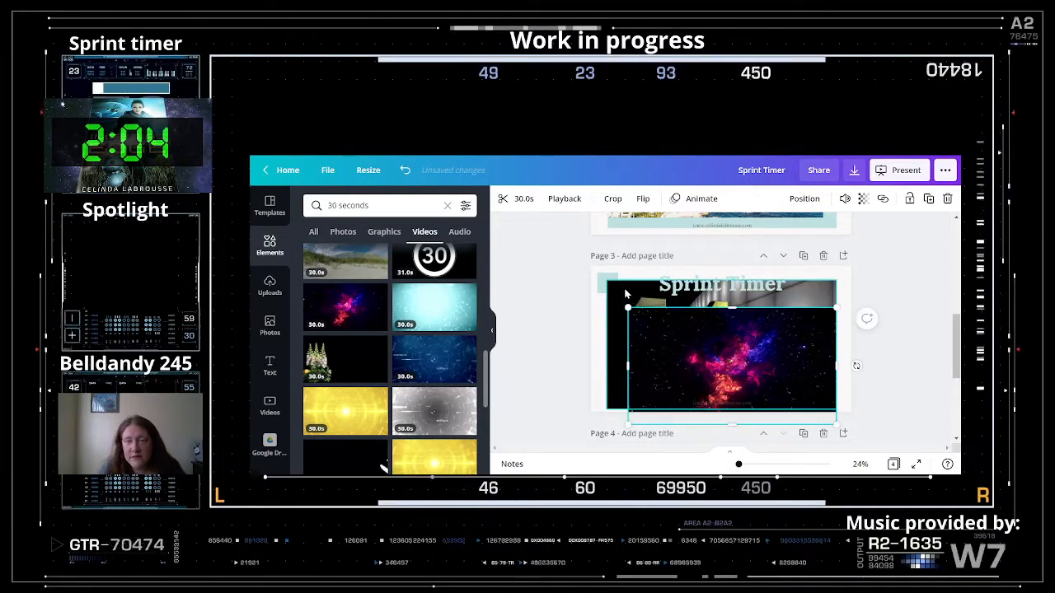
{"action": "left_click", "coordinate": [624, 292]}
{"action": "key", "text": "Delete"}
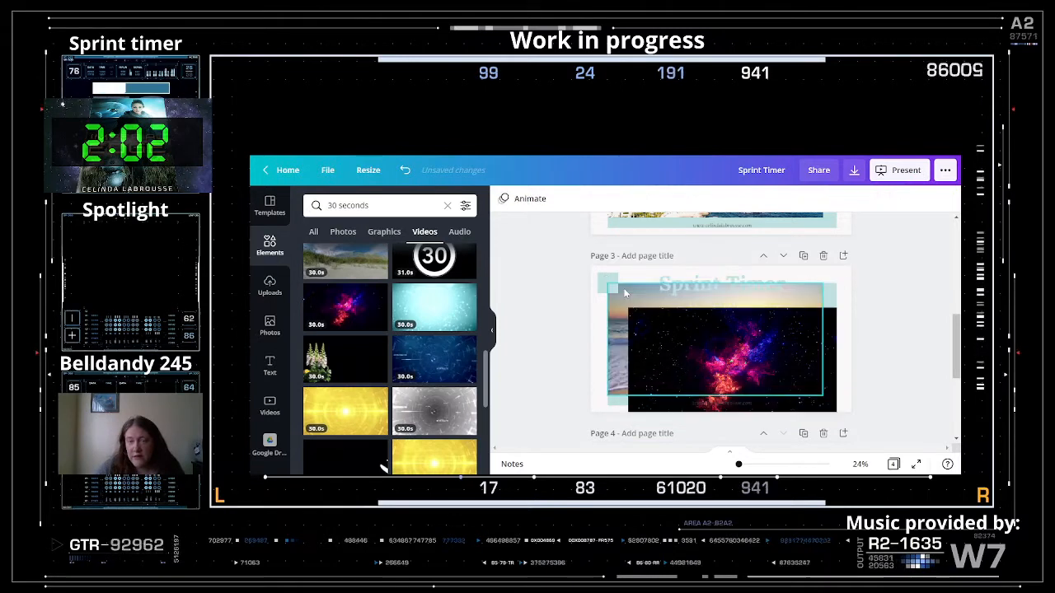
- Position and enlarge the nebula video to fill page 3 beneath the Sprint Timer title
{"action": "left_click_drag", "start_coordinate": [740, 341], "coordinate": [719, 315]}
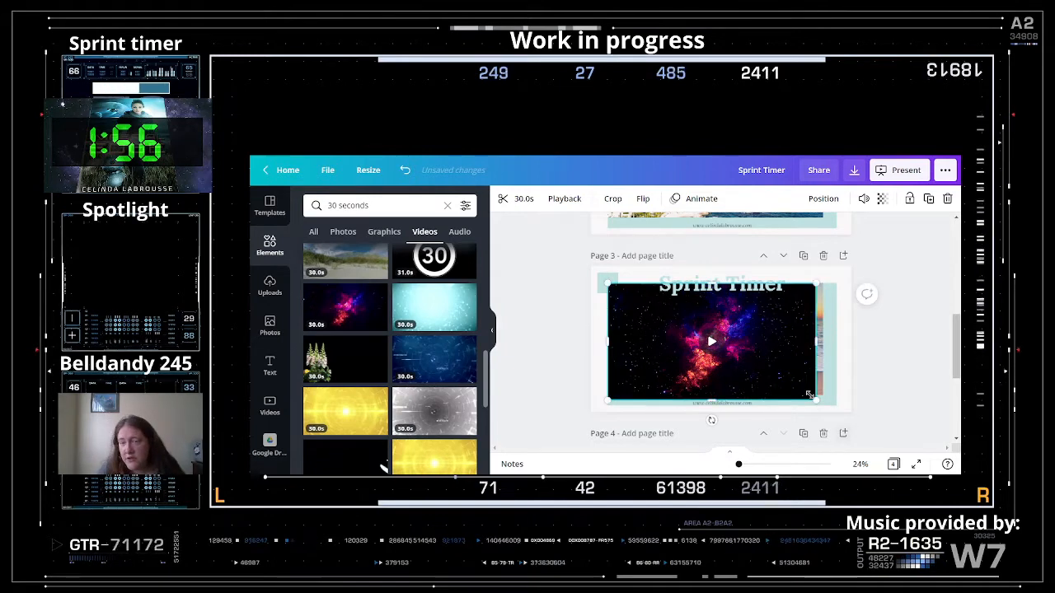
{"action": "left_click_drag", "start_coordinate": [820, 401], "coordinate": [825, 405]}
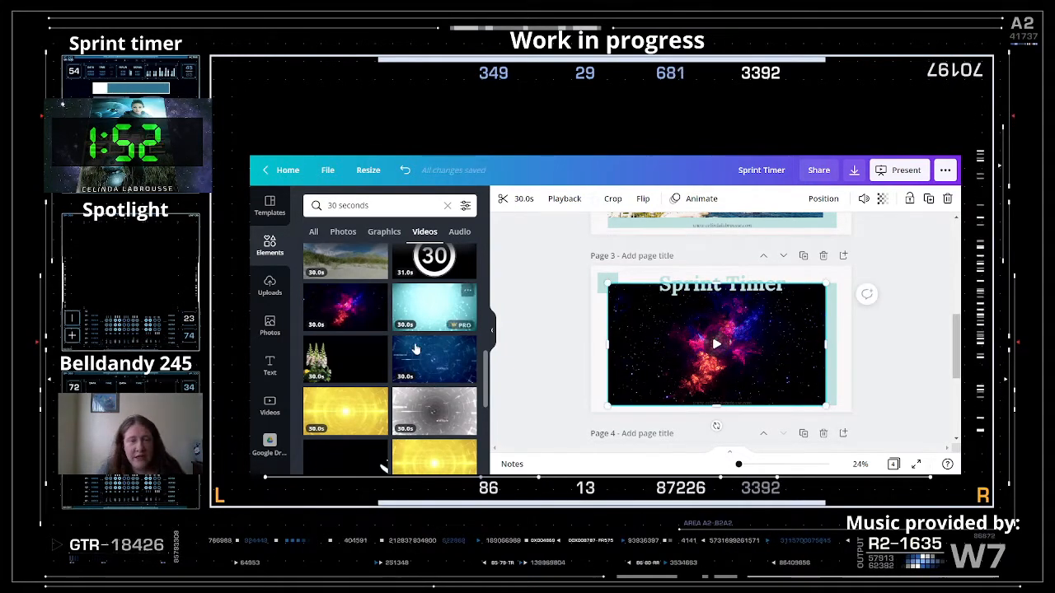
{"action": "scroll", "coordinate": [412, 354], "scroll_direction": "up", "scroll_amount": 5}
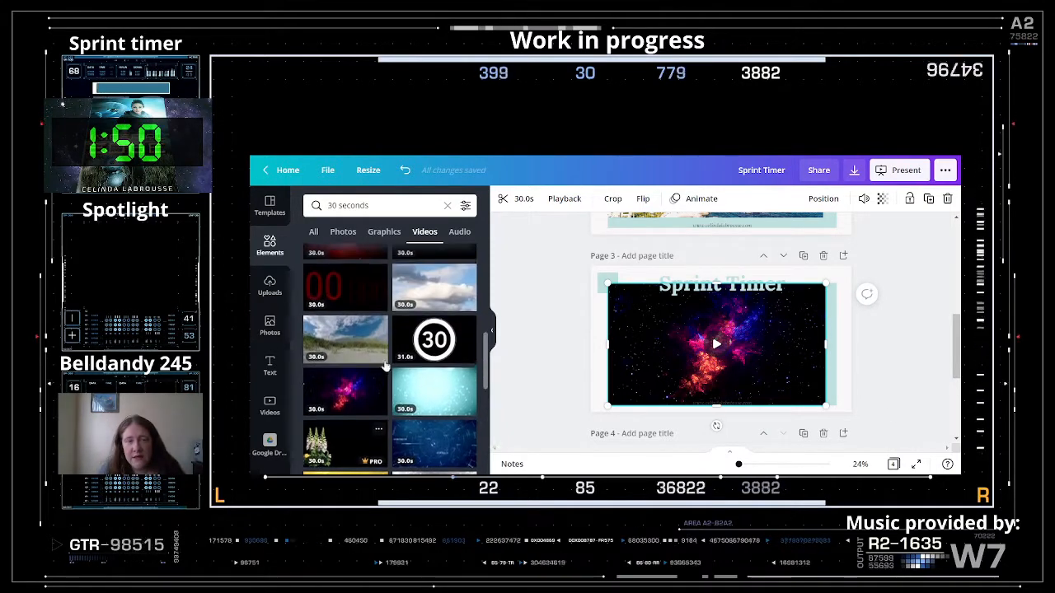
{"action": "scroll", "coordinate": [385, 365], "scroll_direction": "up", "scroll_amount": 3}
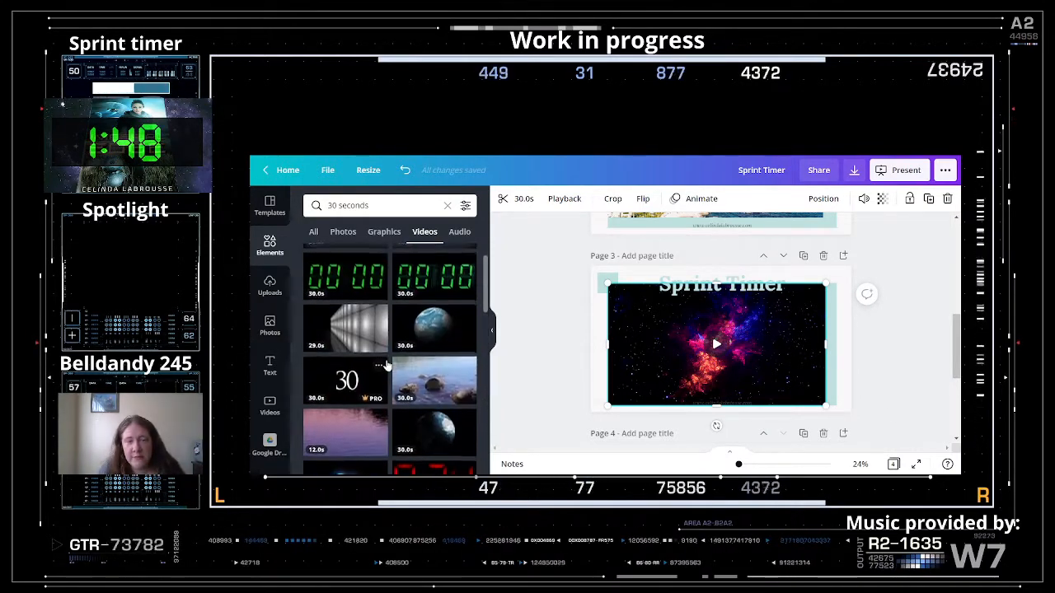
{"action": "scroll", "coordinate": [384, 365], "scroll_direction": "down", "scroll_amount": 2}
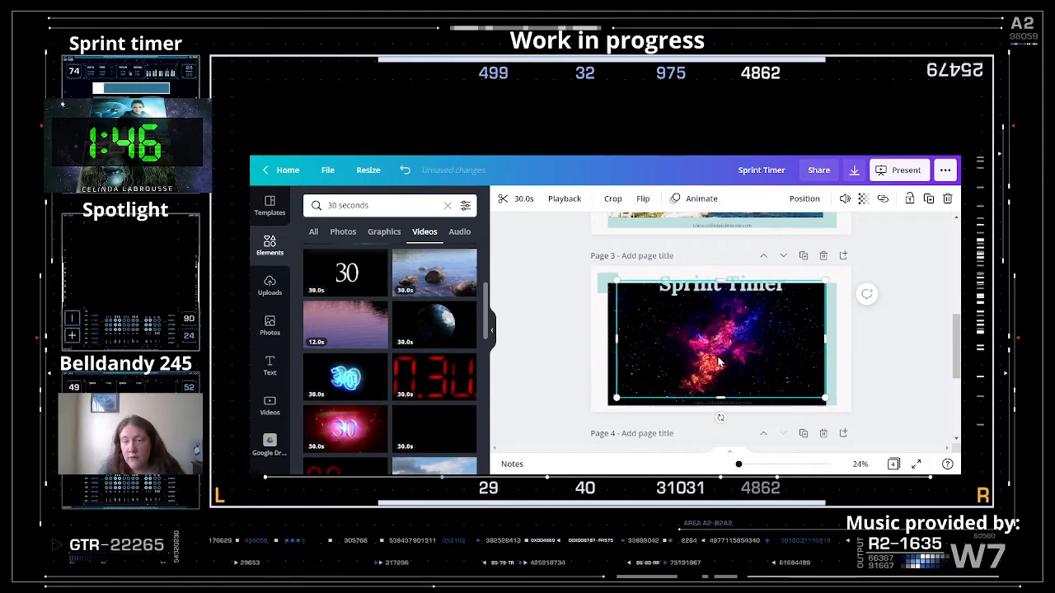
- Crop page 3's neon countdown clip tightly around its numbers and nudge it down
{"action": "left_click", "coordinate": [719, 342]}
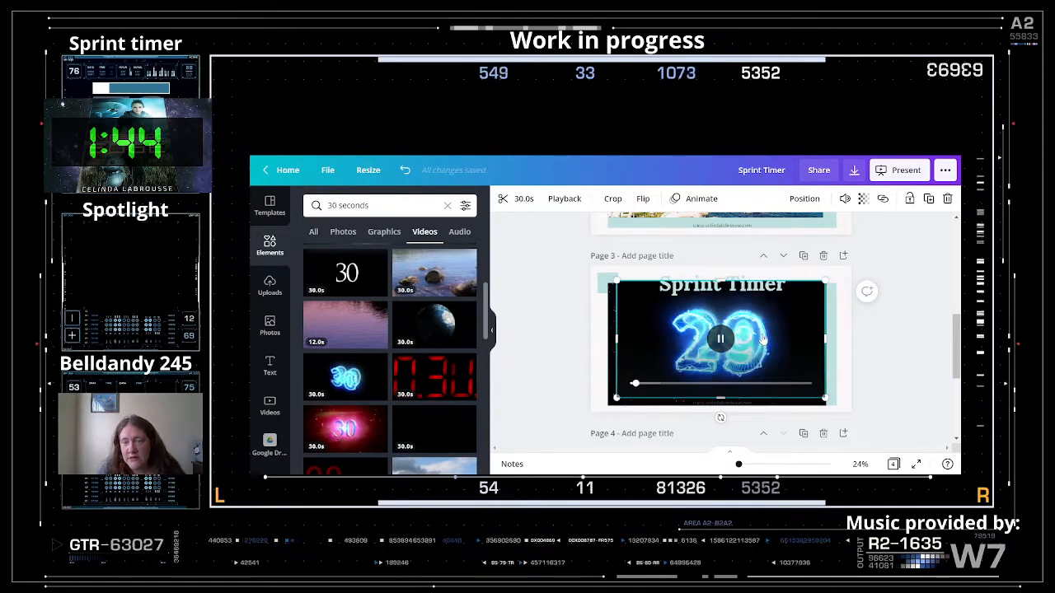
{"action": "double_click", "coordinate": [713, 340]}
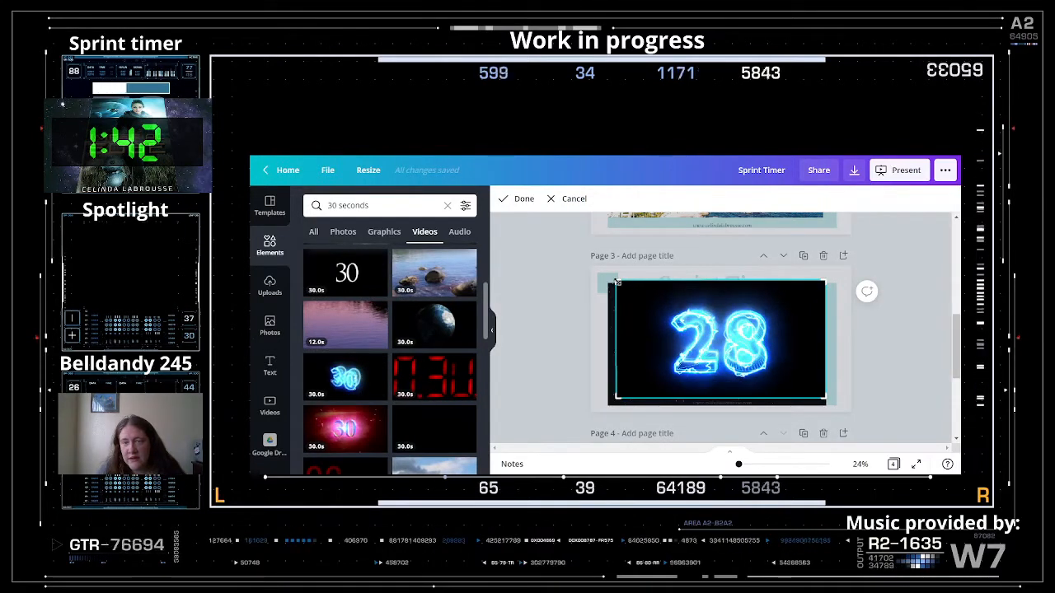
{"action": "left_click_drag", "start_coordinate": [617, 282], "coordinate": [657, 300]}
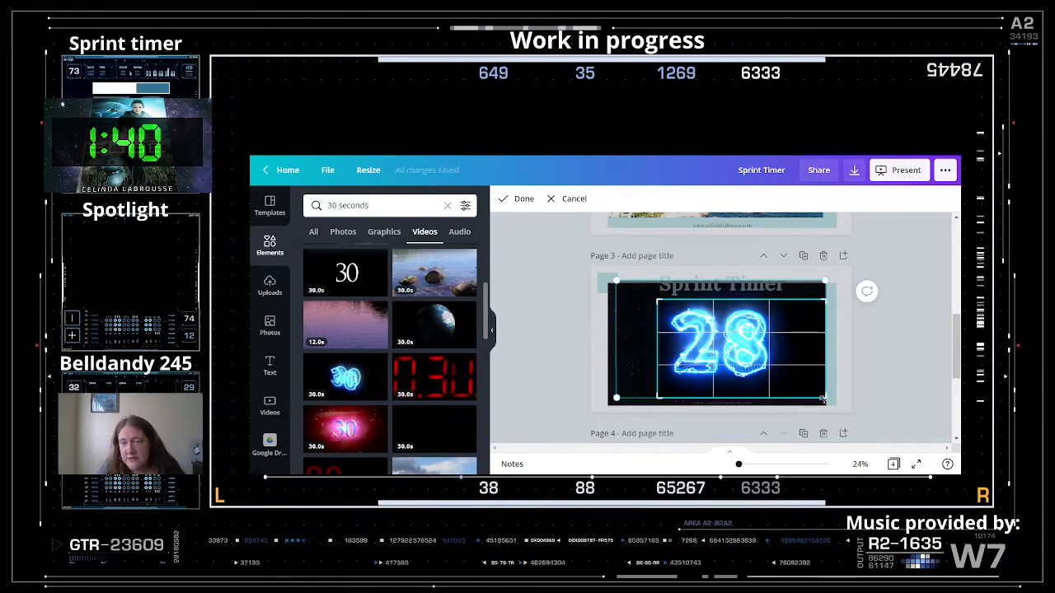
{"action": "left_click_drag", "start_coordinate": [822, 396], "coordinate": [773, 380]}
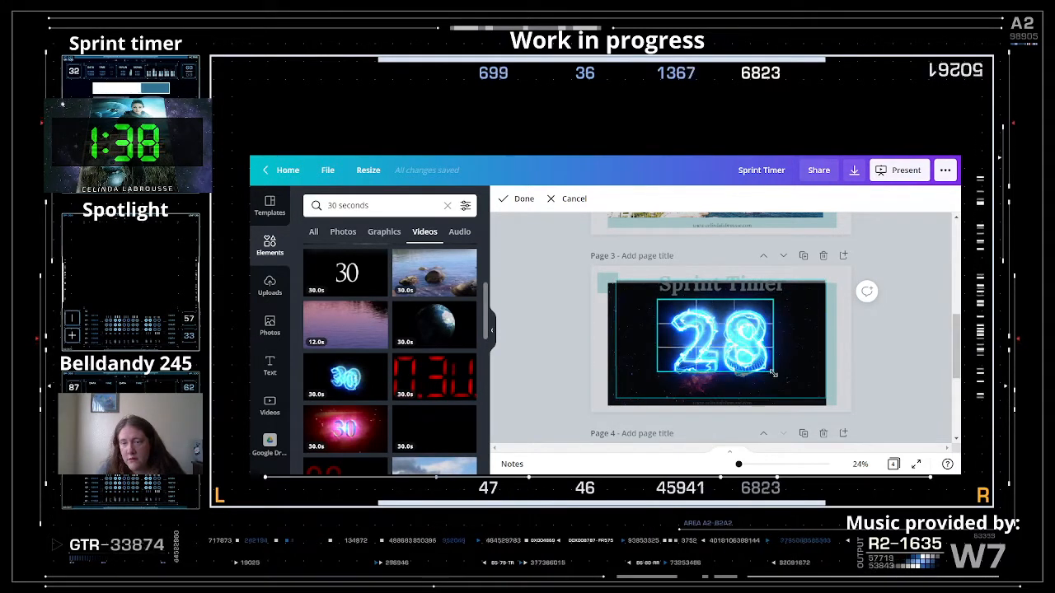
{"action": "left_click", "coordinate": [519, 199]}
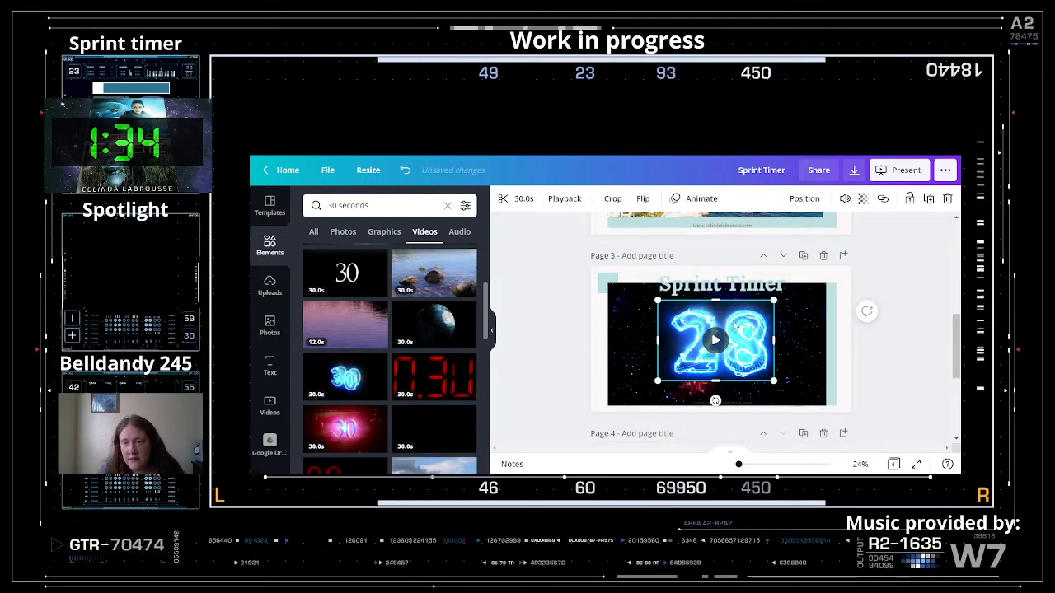
{"action": "mouse_move", "coordinate": [734, 322]}
{"action": "left_mouse_down"}
{"action": "mouse_move", "coordinate": [734, 345]}
{"action": "mouse_move", "coordinate": [733, 325]}
{"action": "left_mouse_up"}
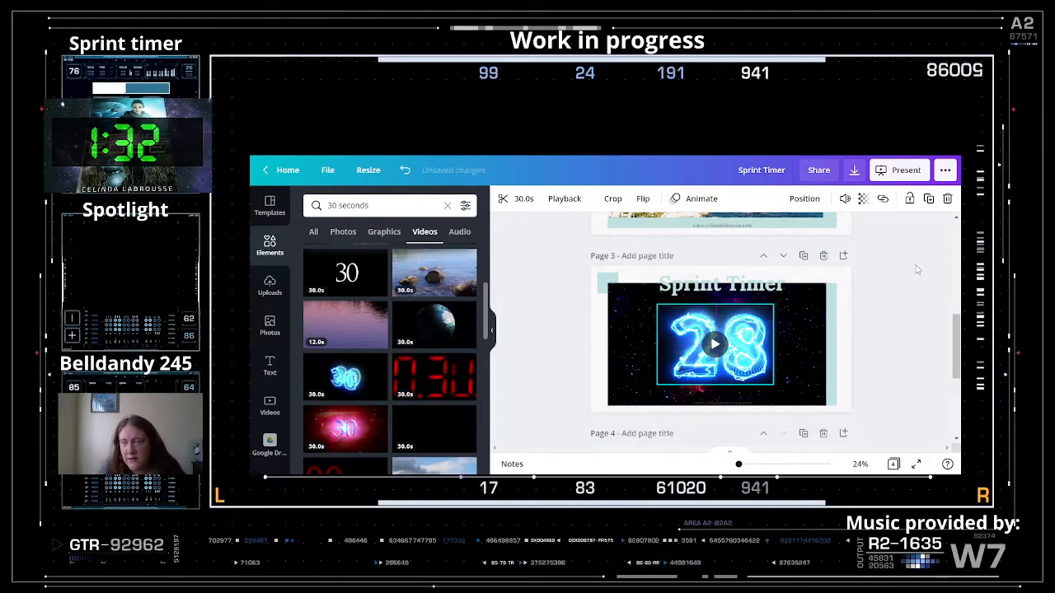
- Set the neon 28 clip's transparency to 60 and watch it play over the galaxy background
{"action": "left_click", "coordinate": [863, 198]}
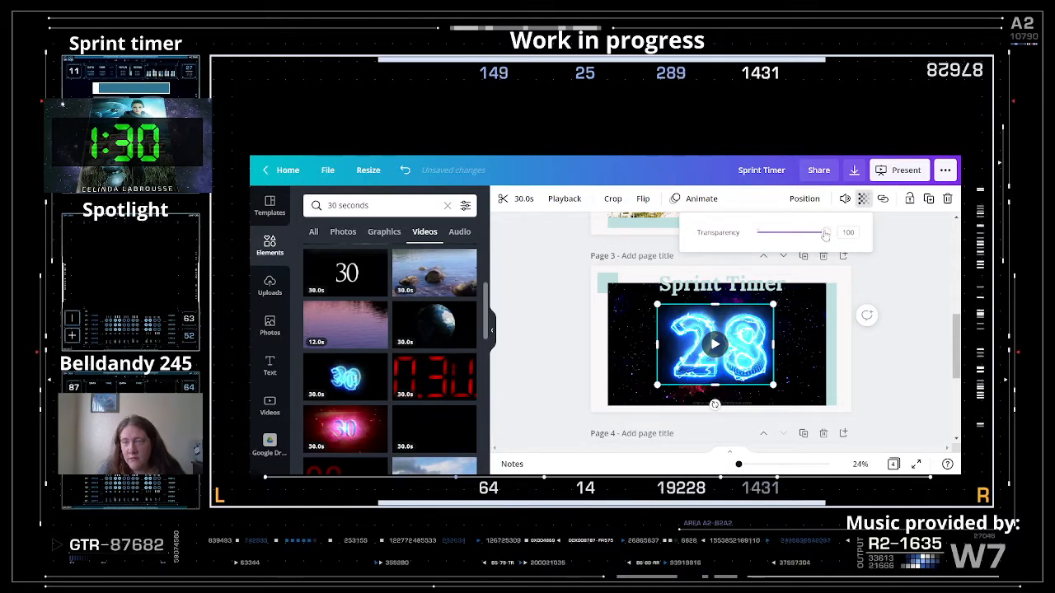
{"action": "left_click_drag", "start_coordinate": [825, 236], "coordinate": [798, 238]}
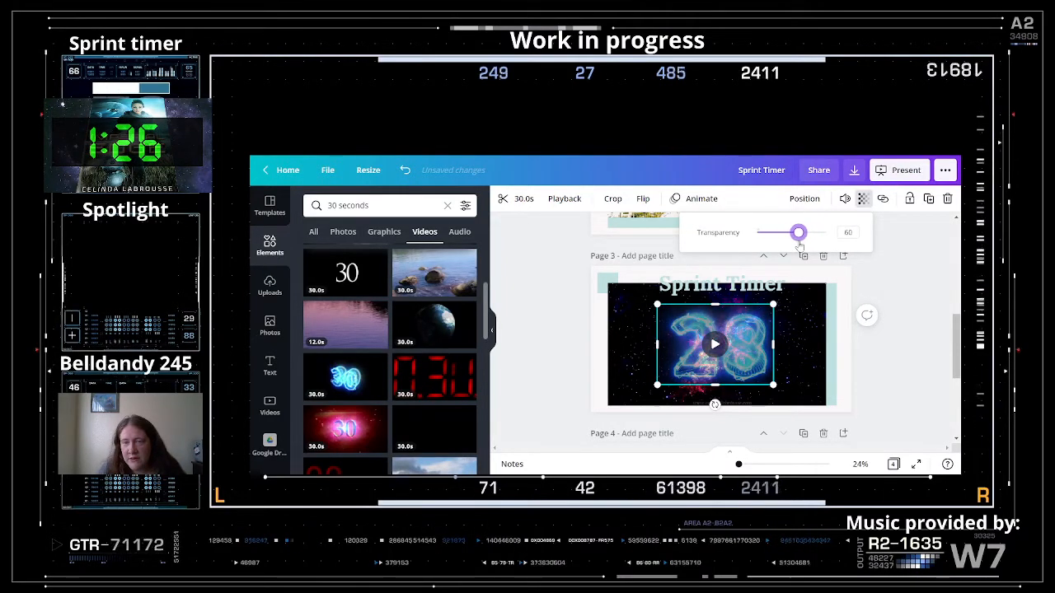
{"action": "left_click", "coordinate": [899, 342]}
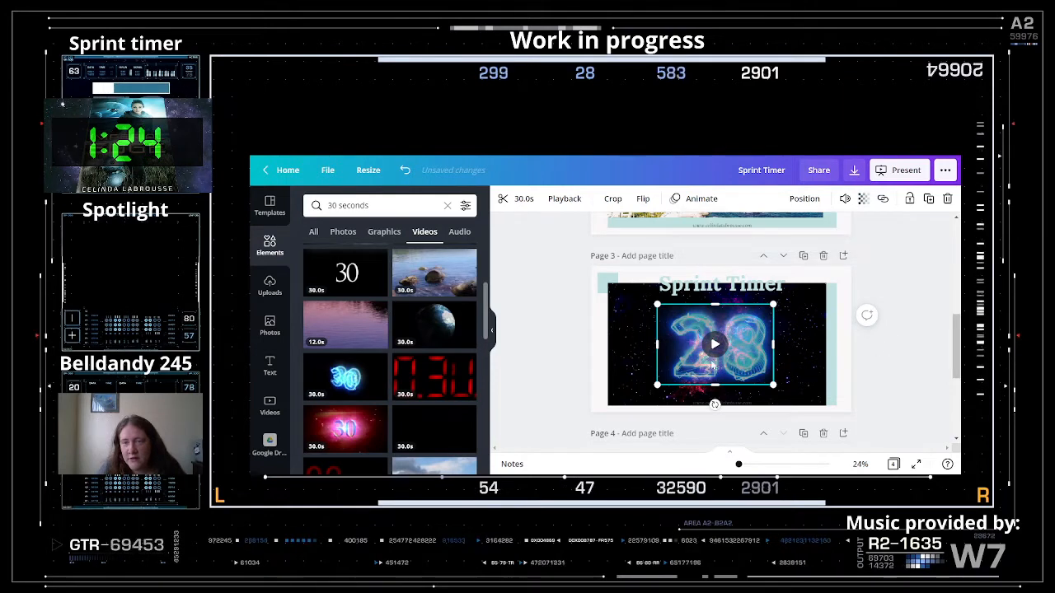
{"action": "left_click", "coordinate": [936, 329]}
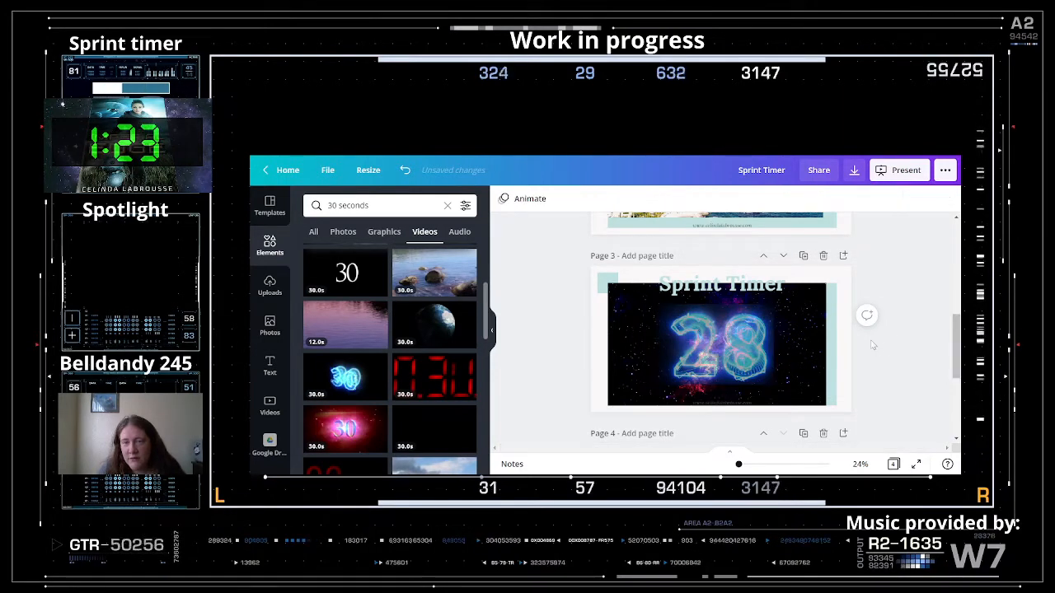
{"action": "left_click", "coordinate": [714, 344]}
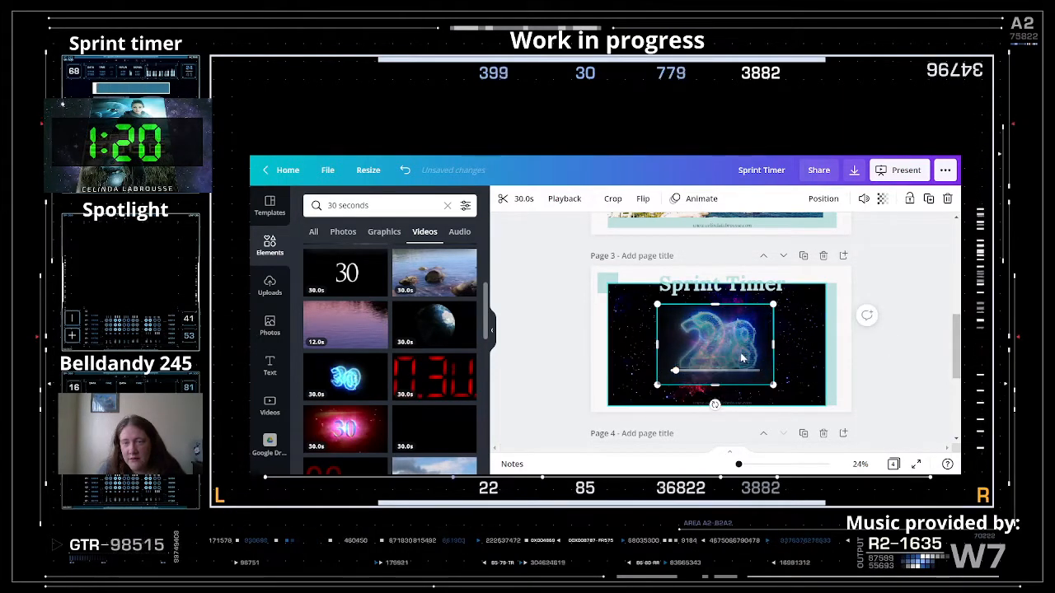
{"action": "left_click", "coordinate": [659, 400]}
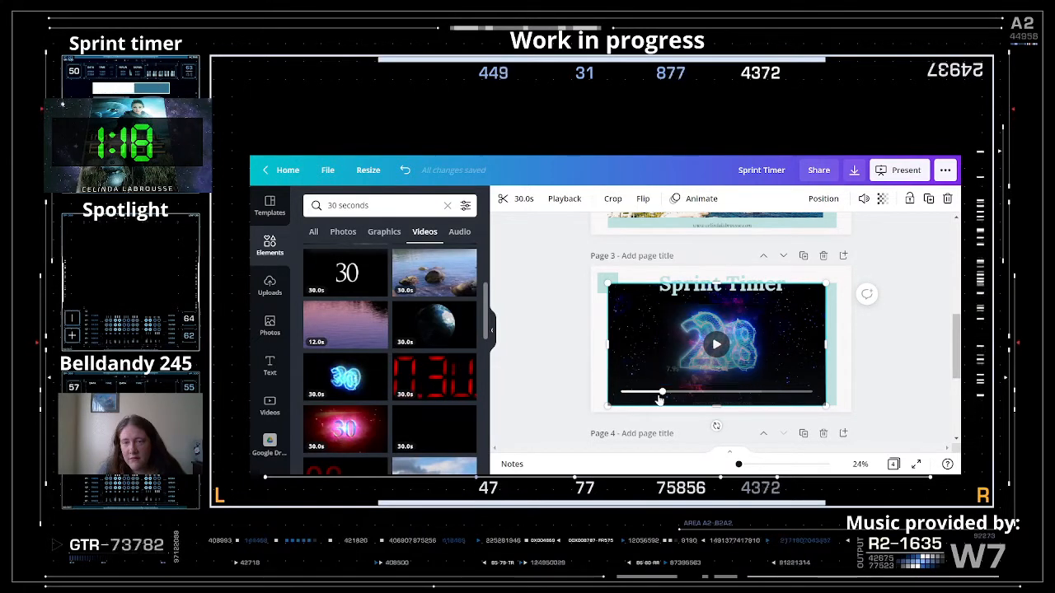
{"action": "left_click", "coordinate": [717, 346]}
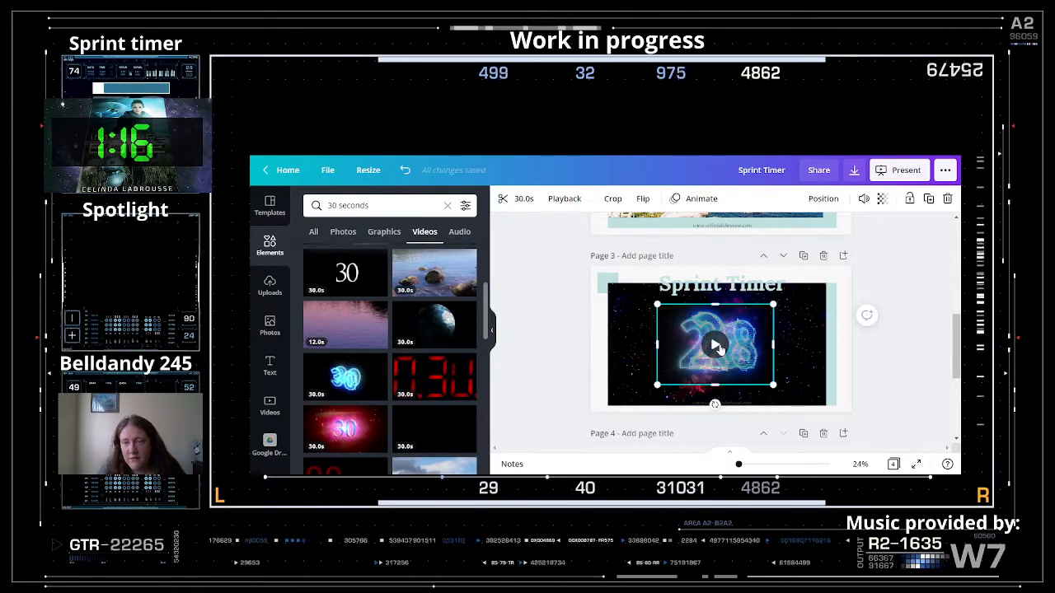
{"action": "left_click", "coordinate": [909, 361]}
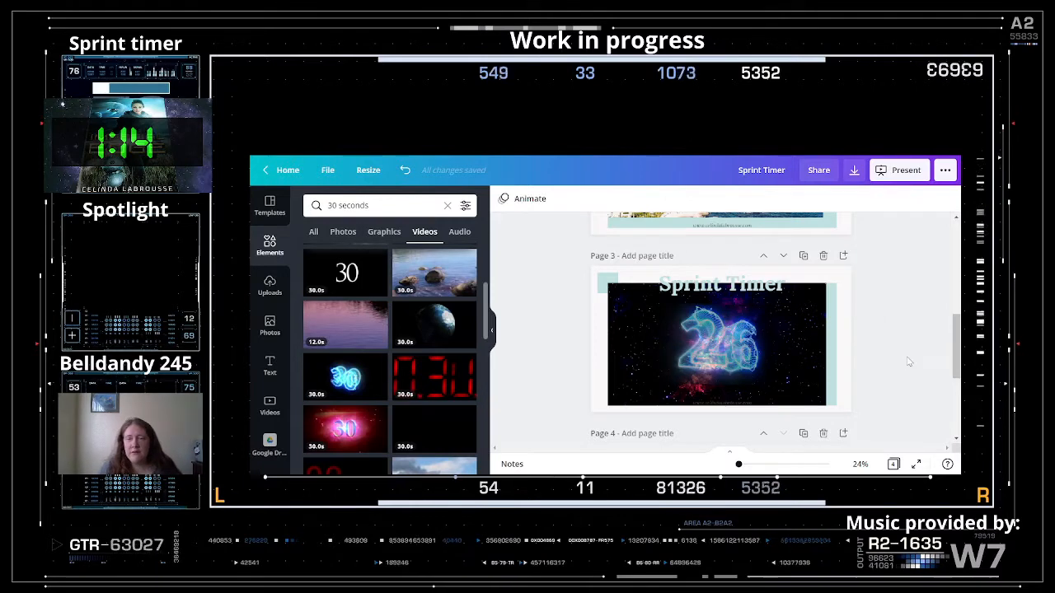
- Move the galaxy video off page 3 and enlarge the neon 17 clip over the sunset shore photo
{"action": "left_click", "coordinate": [713, 352]}
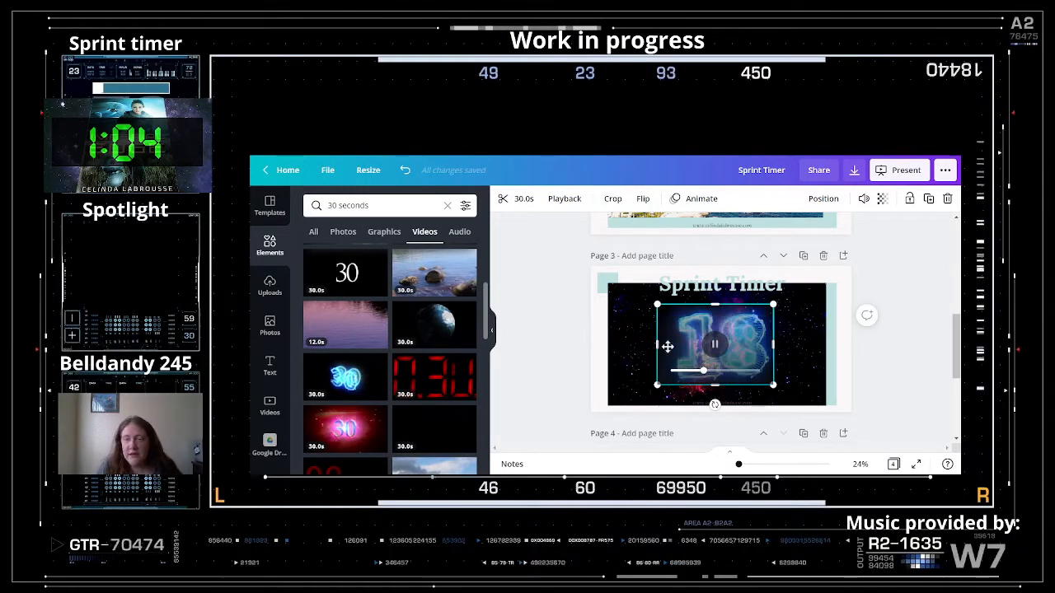
{"action": "left_click_drag", "start_coordinate": [744, 332], "coordinate": [650, 360]}
{"action": "left_click_drag", "start_coordinate": [695, 352], "coordinate": [401, 385]}
{"action": "left_click_drag", "start_coordinate": [648, 376], "coordinate": [553, 380]}
{"action": "left_click_drag", "start_coordinate": [757, 359], "coordinate": [697, 352]}
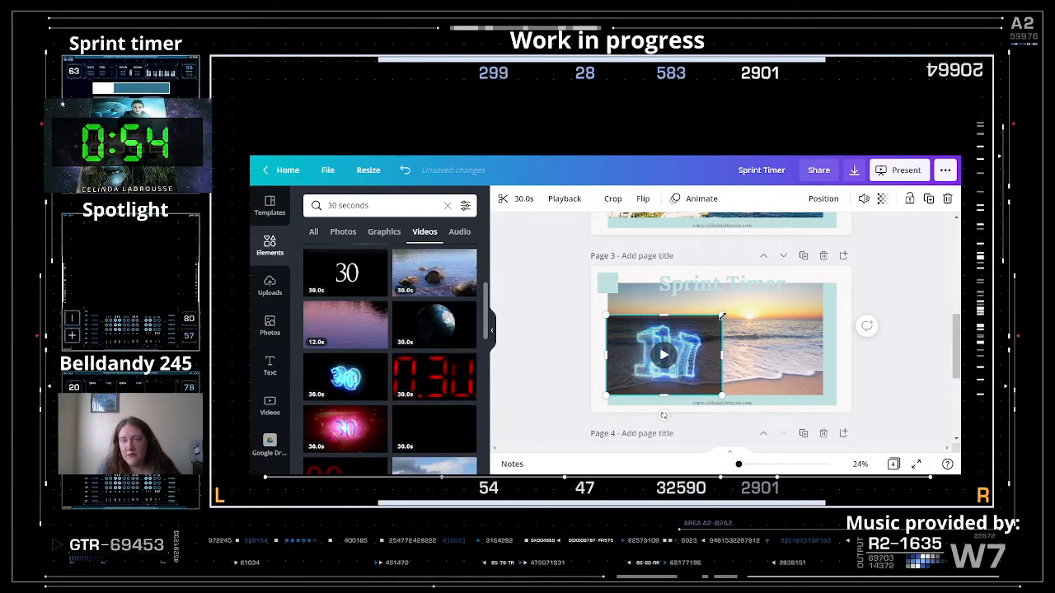
{"action": "left_click_drag", "start_coordinate": [721, 315], "coordinate": [864, 306]}
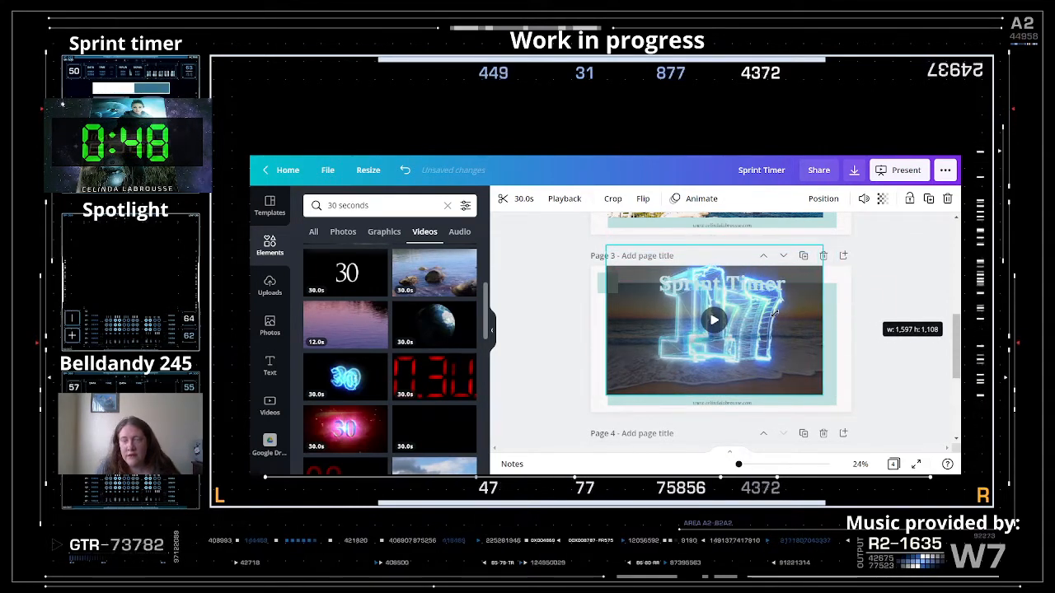
{"action": "mouse_move", "coordinate": [774, 314]}
{"action": "left_mouse_down"}
{"action": "mouse_move", "coordinate": [766, 338]}
{"action": "mouse_move", "coordinate": [788, 330]}
{"action": "mouse_move", "coordinate": [777, 331]}
{"action": "left_mouse_up"}
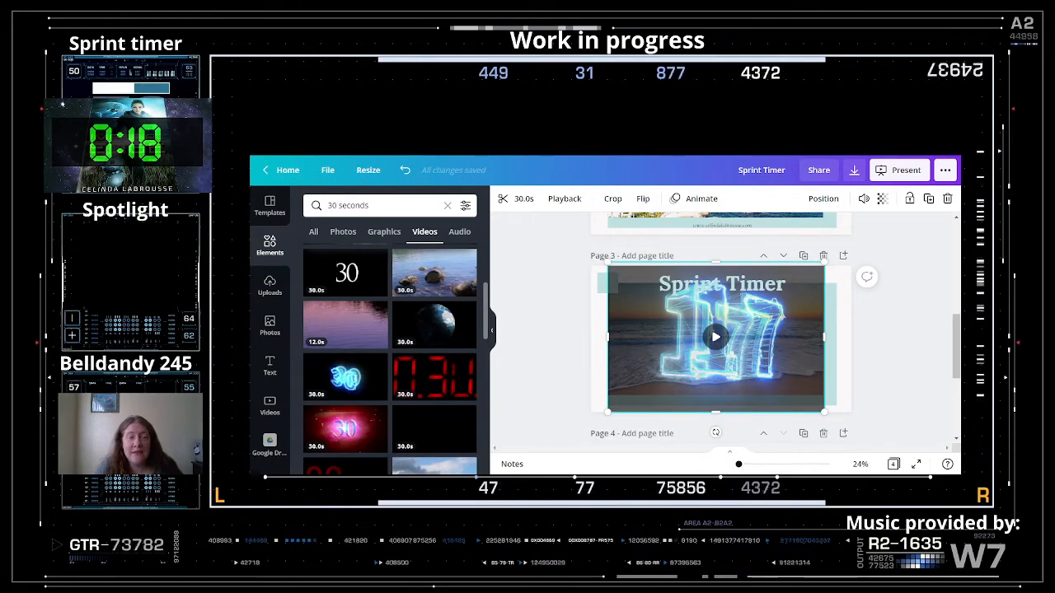
- Switch the '30 seconds' media search results to audio tracks
{"action": "left_click", "coordinate": [346, 205]}
{"action": "key", "text": "Return"}
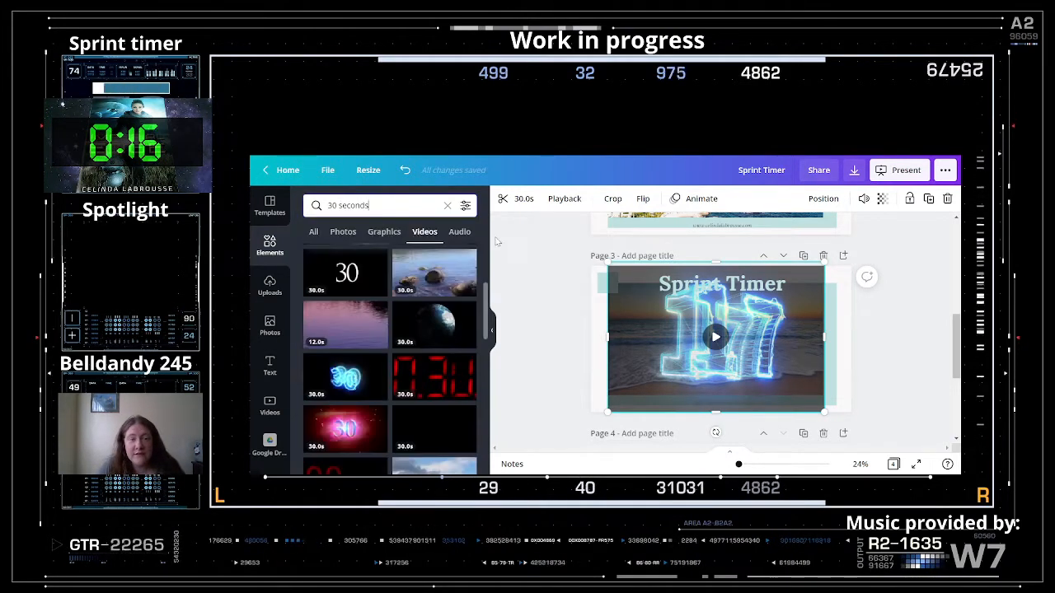
{"action": "left_click", "coordinate": [463, 233]}
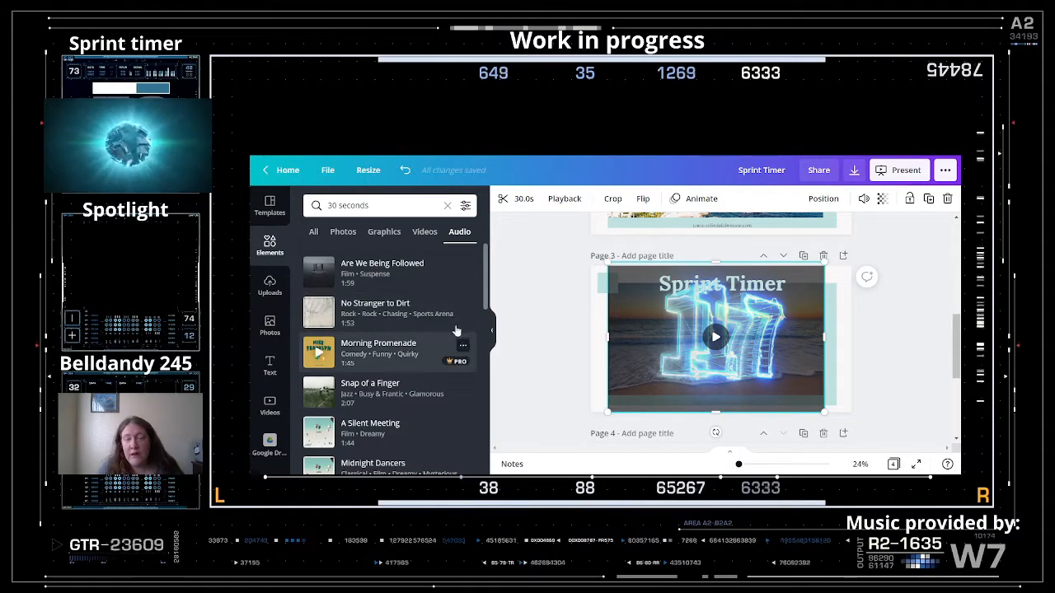
- Scroll the audio results and add the 2:27 'Second Best' hip-hop track to the design
{"action": "scroll", "coordinate": [437, 358], "scroll_direction": "down", "scroll_amount": 3}
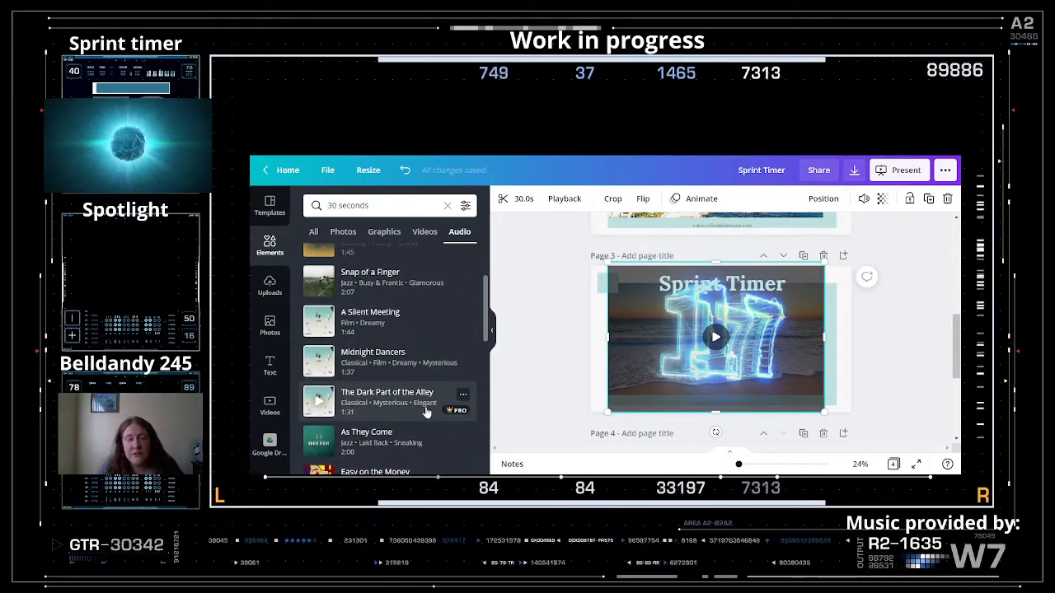
{"action": "scroll", "coordinate": [424, 412], "scroll_direction": "down", "scroll_amount": 2}
{"action": "scroll", "coordinate": [424, 412], "scroll_direction": "down", "scroll_amount": 5}
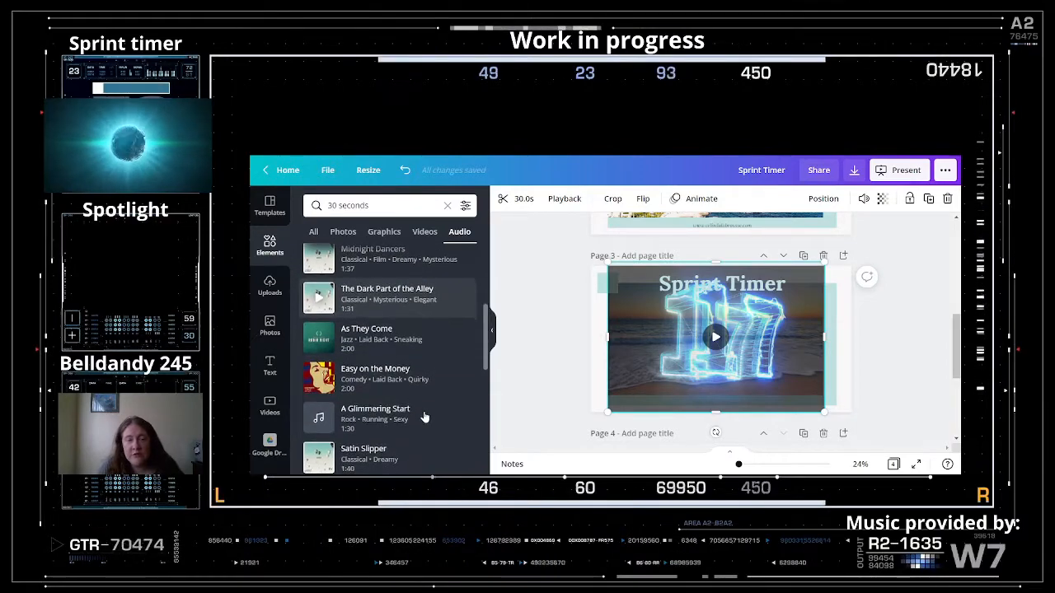
{"action": "scroll", "coordinate": [422, 410], "scroll_direction": "down", "scroll_amount": 2}
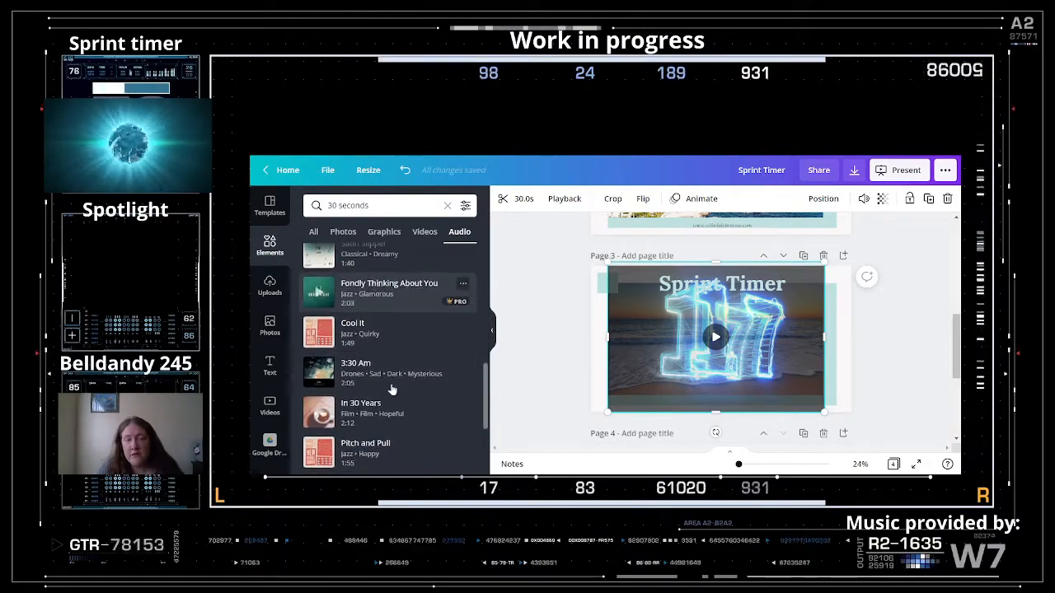
{"action": "scroll", "coordinate": [407, 399], "scroll_direction": "down", "scroll_amount": 4}
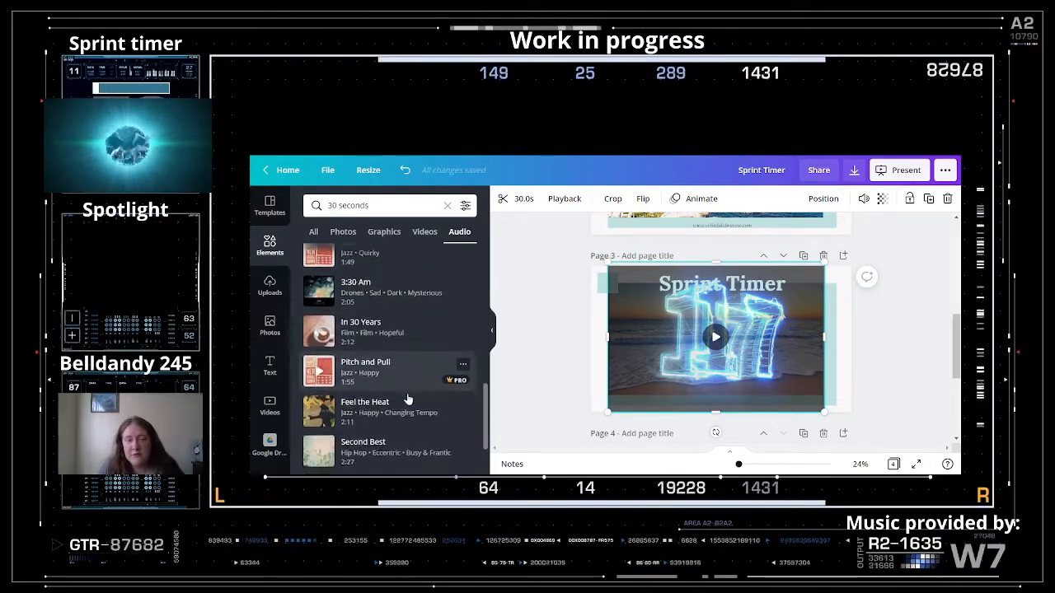
{"action": "scroll", "coordinate": [407, 399], "scroll_direction": "down", "scroll_amount": 1}
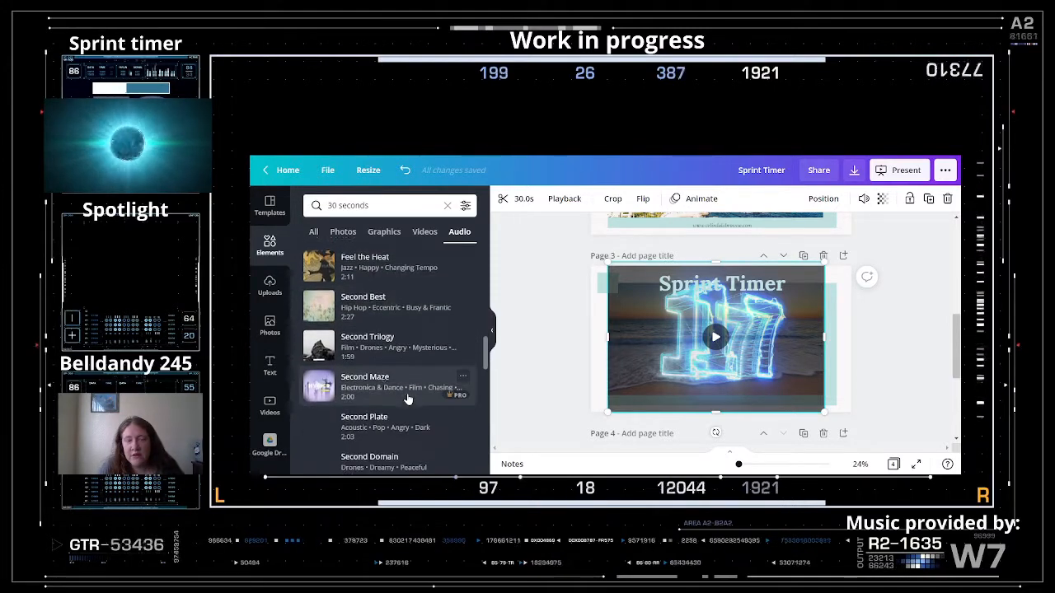
{"action": "left_click", "coordinate": [375, 303]}
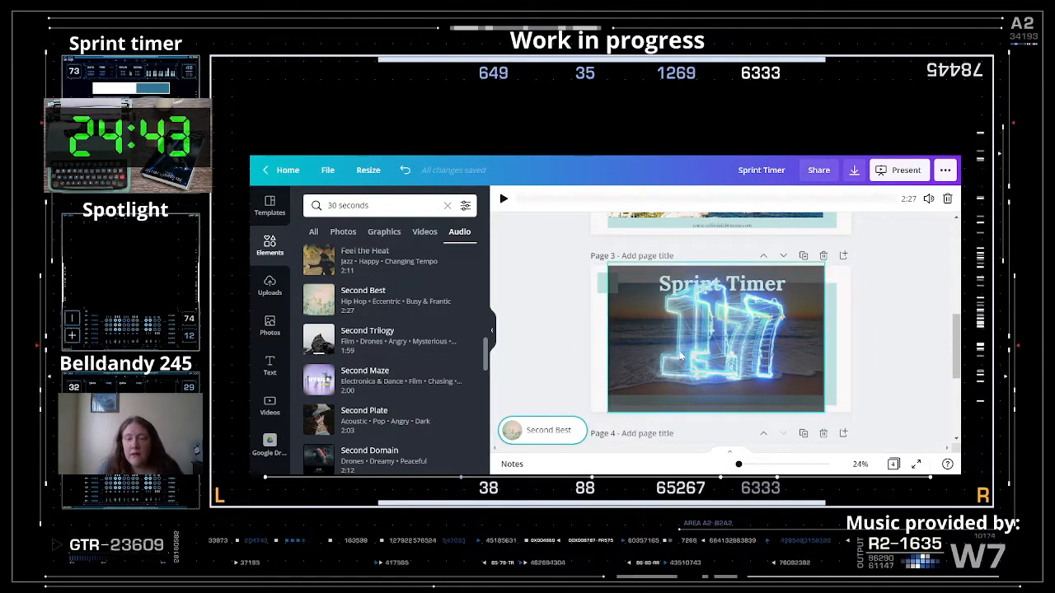
- Add the Second Trilogy track to page 2 and the Second Plate track to page 4
{"action": "left_click", "coordinate": [606, 222]}
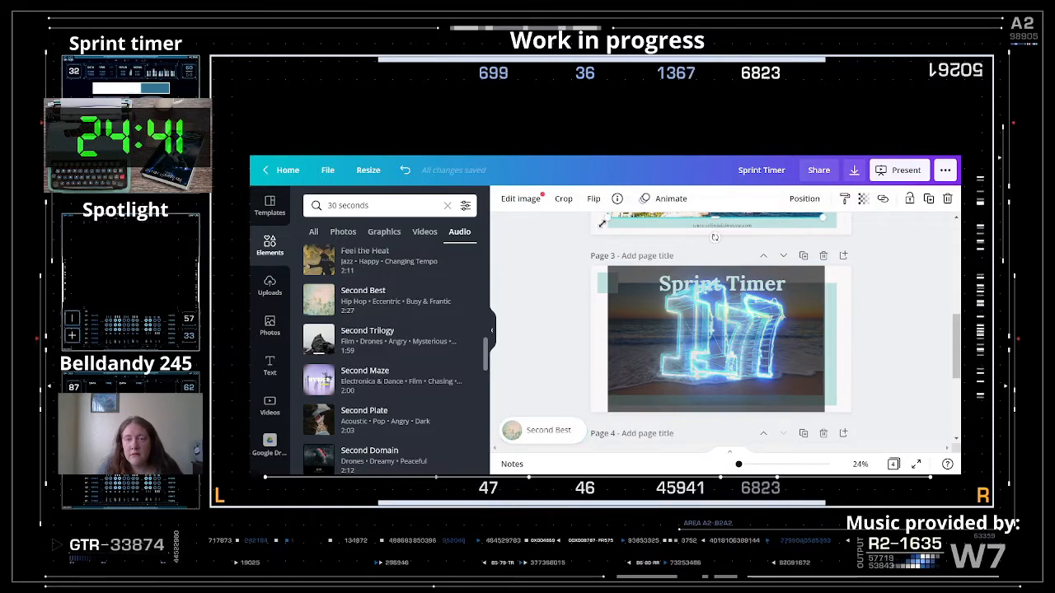
{"action": "left_click", "coordinate": [599, 231]}
{"action": "scroll", "coordinate": [599, 234], "scroll_direction": "up", "scroll_amount": 3}
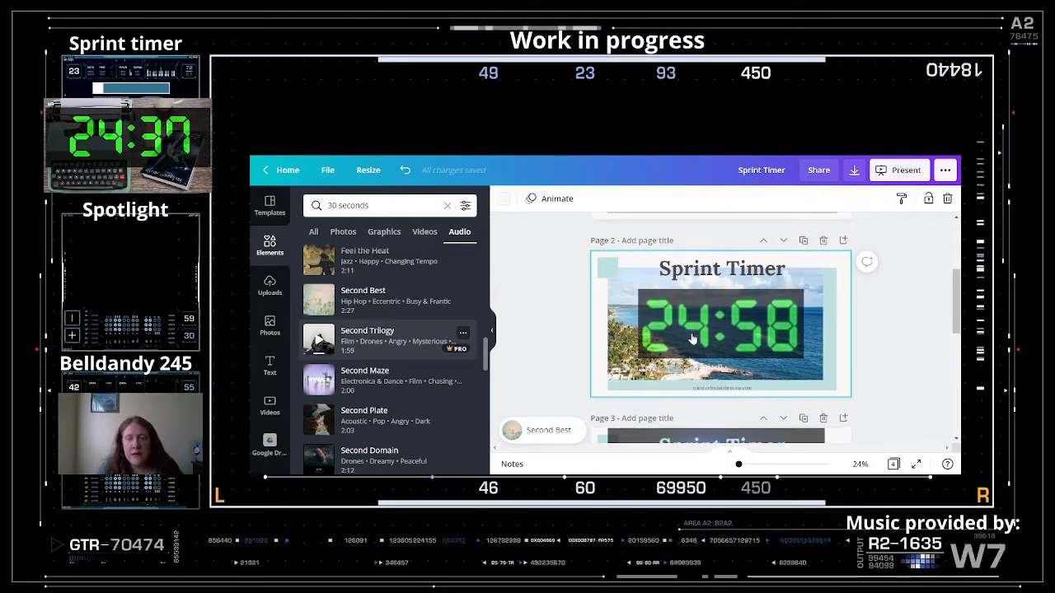
{"action": "left_click_drag", "start_coordinate": [466, 346], "coordinate": [651, 375]}
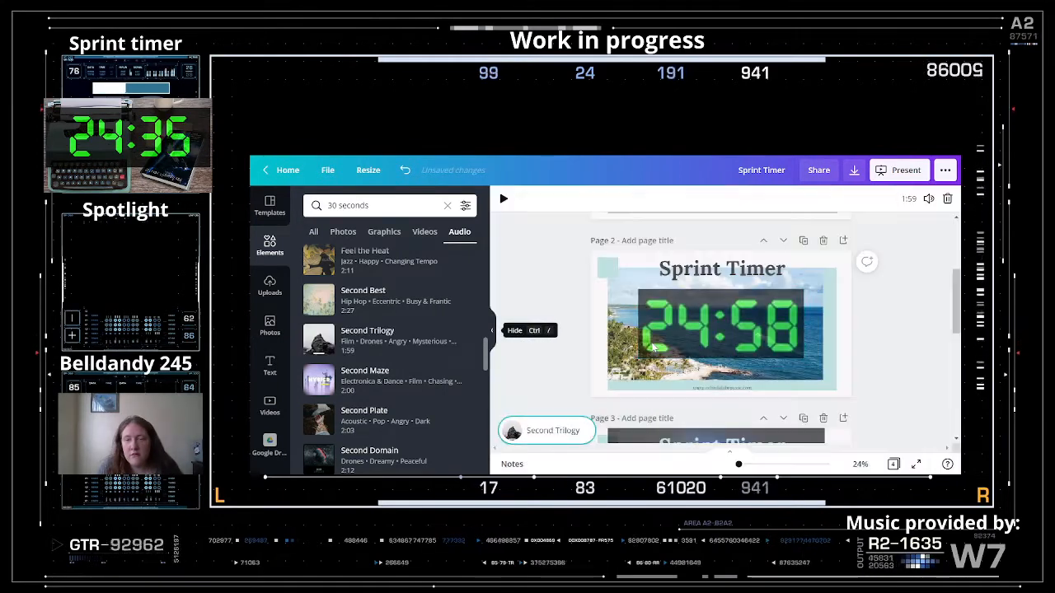
{"action": "scroll", "coordinate": [662, 367], "scroll_direction": "down", "scroll_amount": 3}
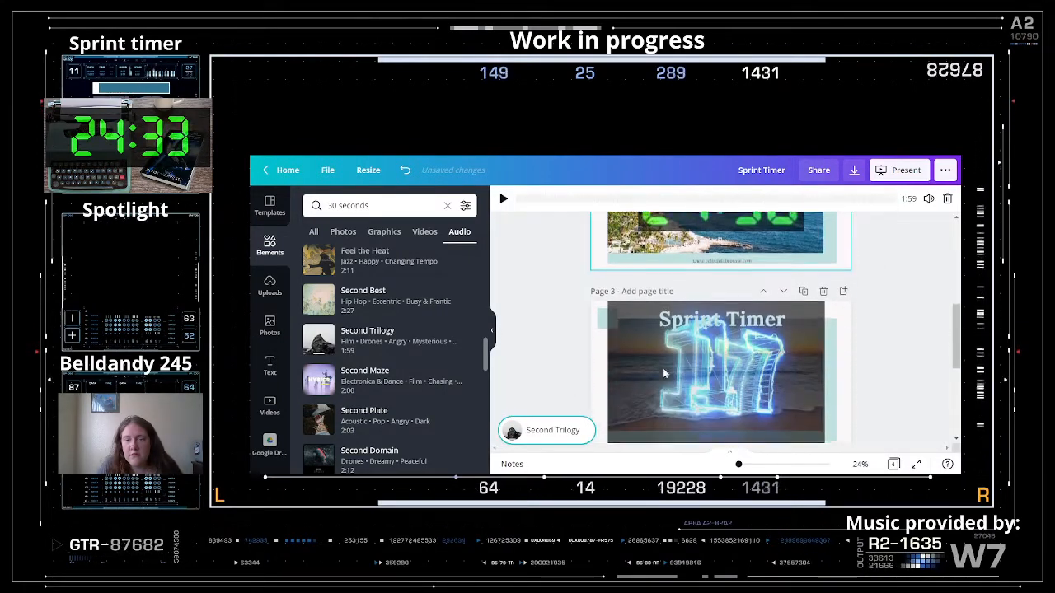
{"action": "left_click", "coordinate": [631, 363]}
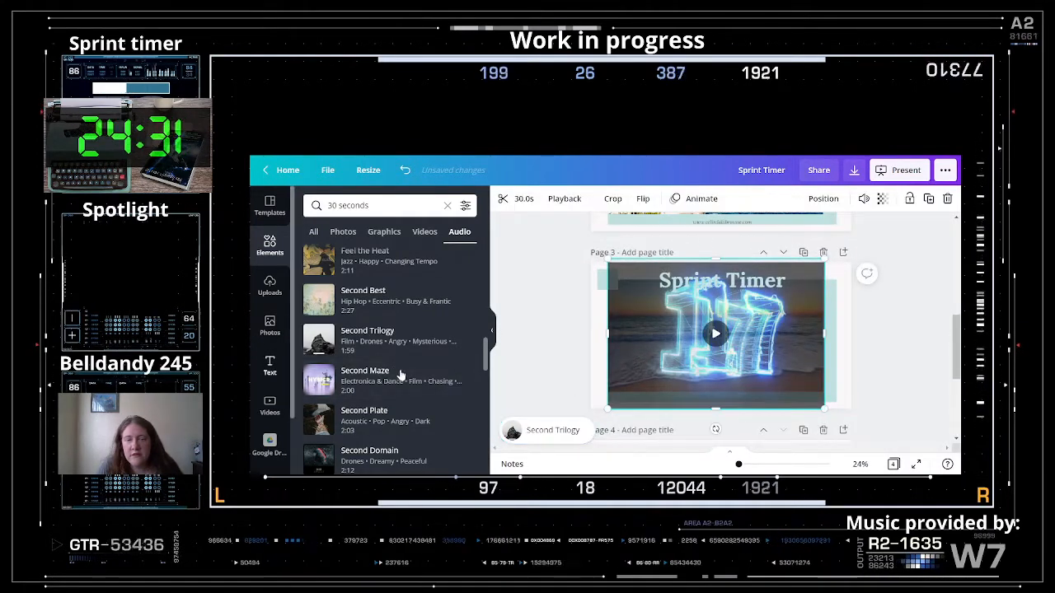
{"action": "scroll", "coordinate": [588, 406], "scroll_direction": "down", "scroll_amount": 3}
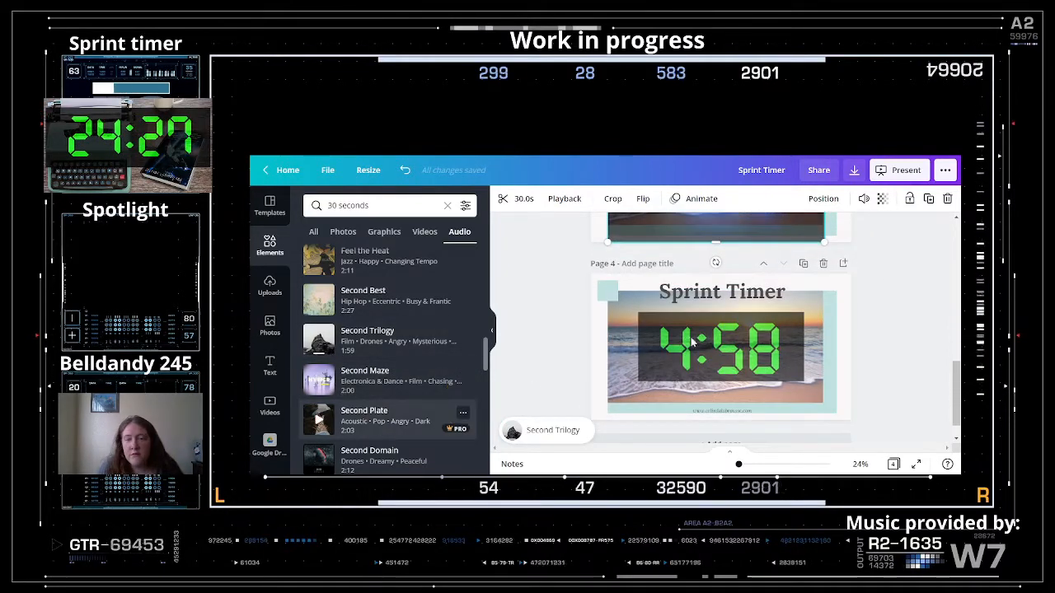
{"action": "left_click_drag", "start_coordinate": [381, 420], "coordinate": [664, 348]}
- Preview the Second Plate background track briefly, then pause it
{"action": "scroll", "coordinate": [595, 372], "scroll_direction": "down", "scroll_amount": 1}
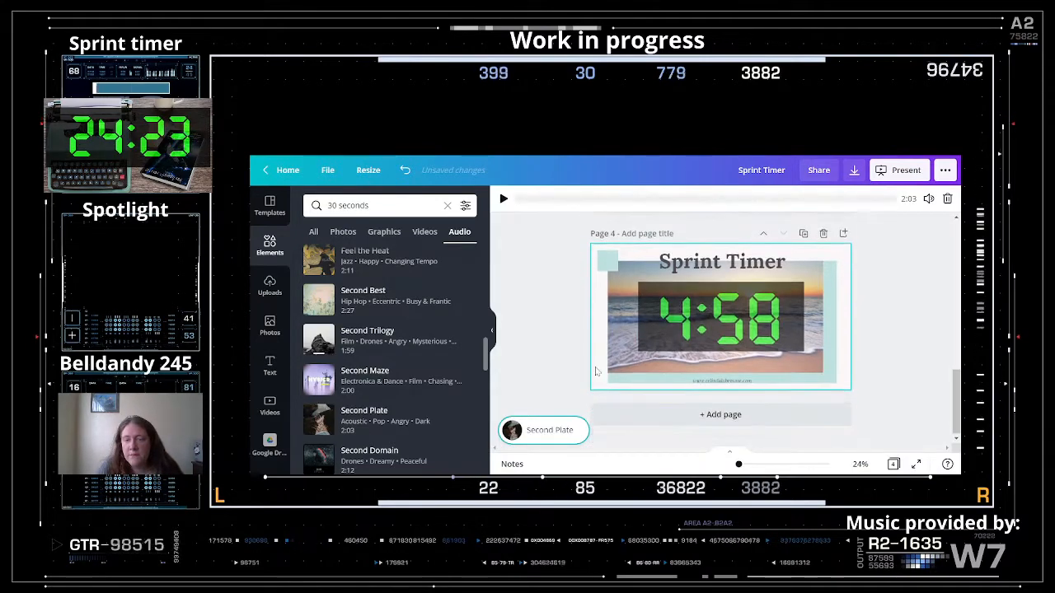
{"action": "scroll", "coordinate": [595, 363], "scroll_direction": "up", "scroll_amount": 10}
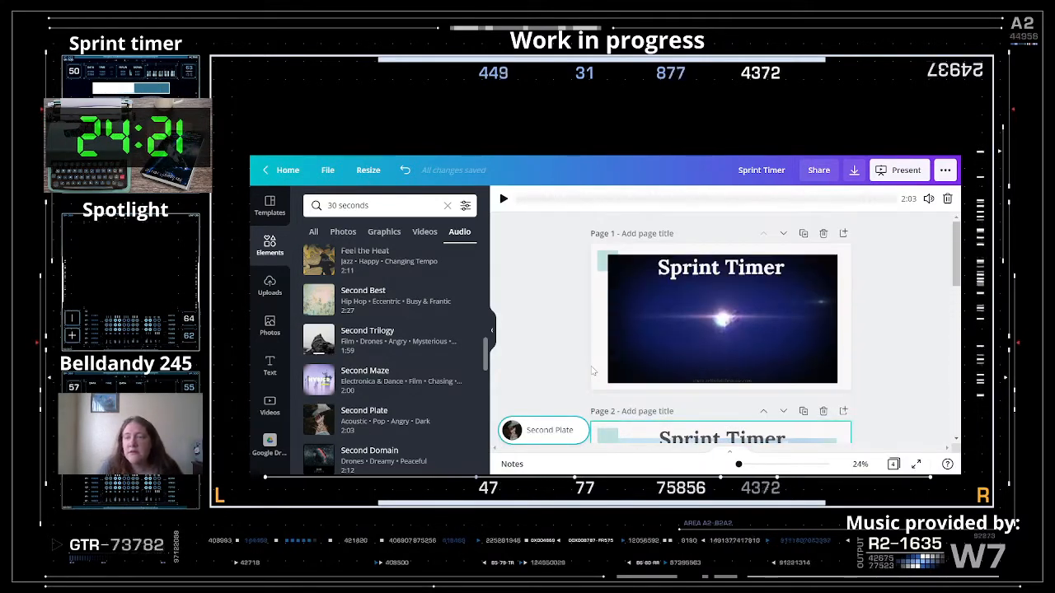
{"action": "scroll", "coordinate": [429, 357], "scroll_direction": "up", "scroll_amount": 1}
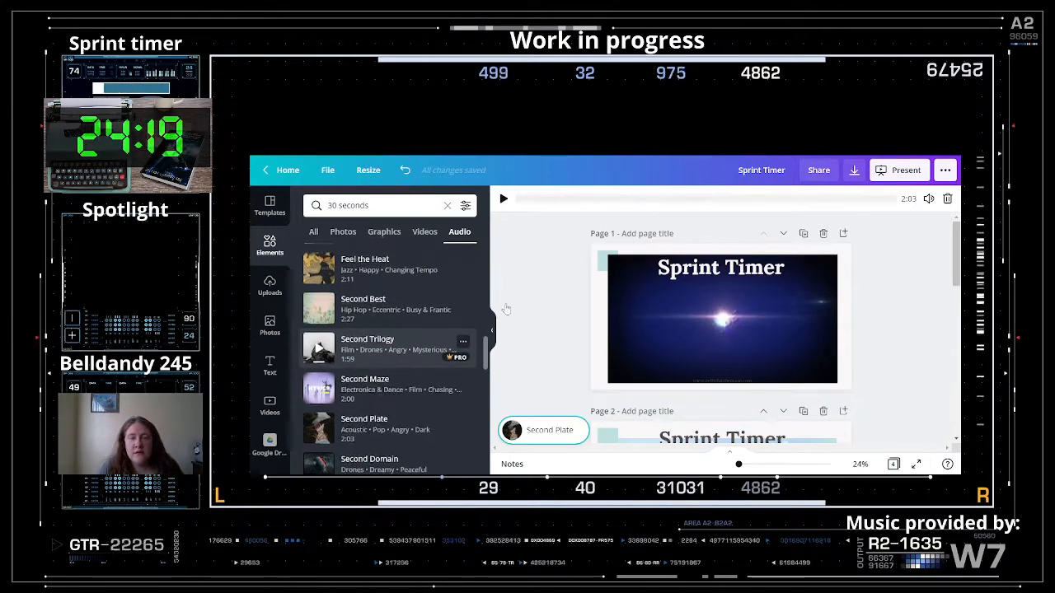
{"action": "scroll", "coordinate": [395, 412], "scroll_direction": "down", "scroll_amount": 4}
{"action": "scroll", "coordinate": [678, 369], "scroll_direction": "down", "scroll_amount": 1}
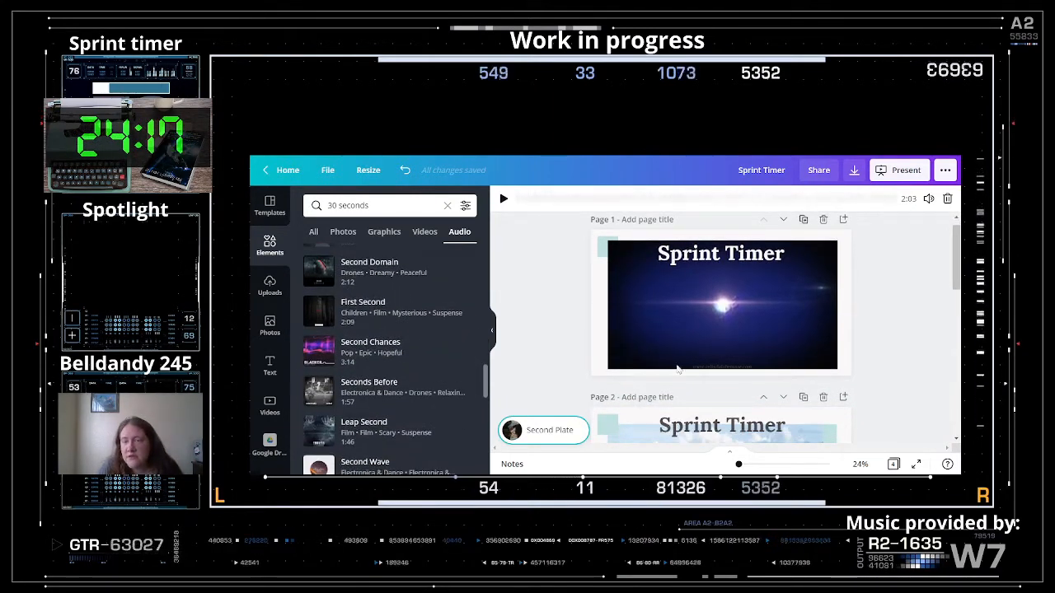
{"action": "left_click", "coordinate": [542, 434]}
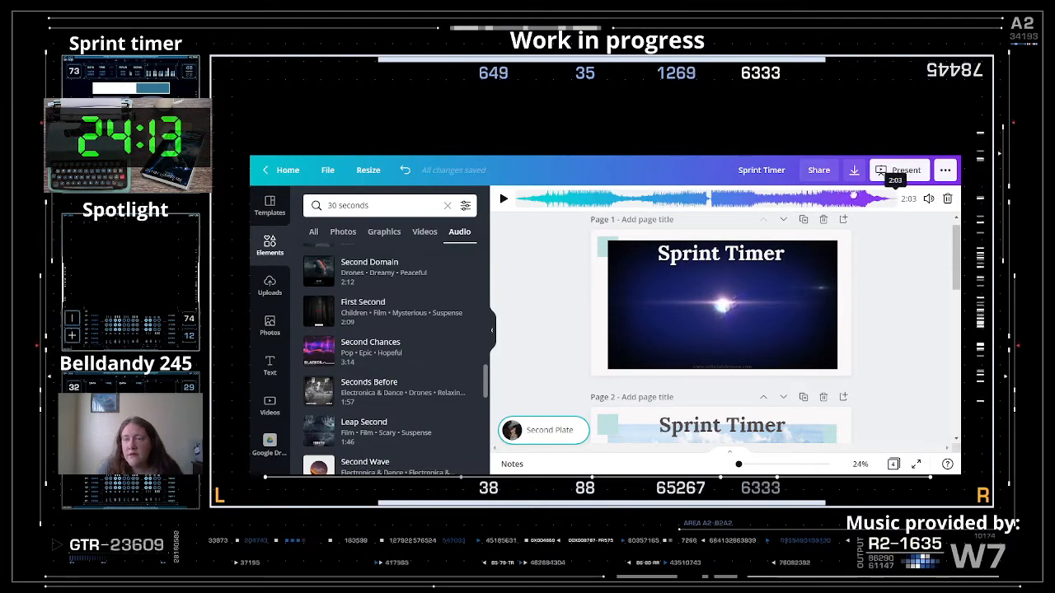
{"action": "left_click", "coordinate": [503, 199]}
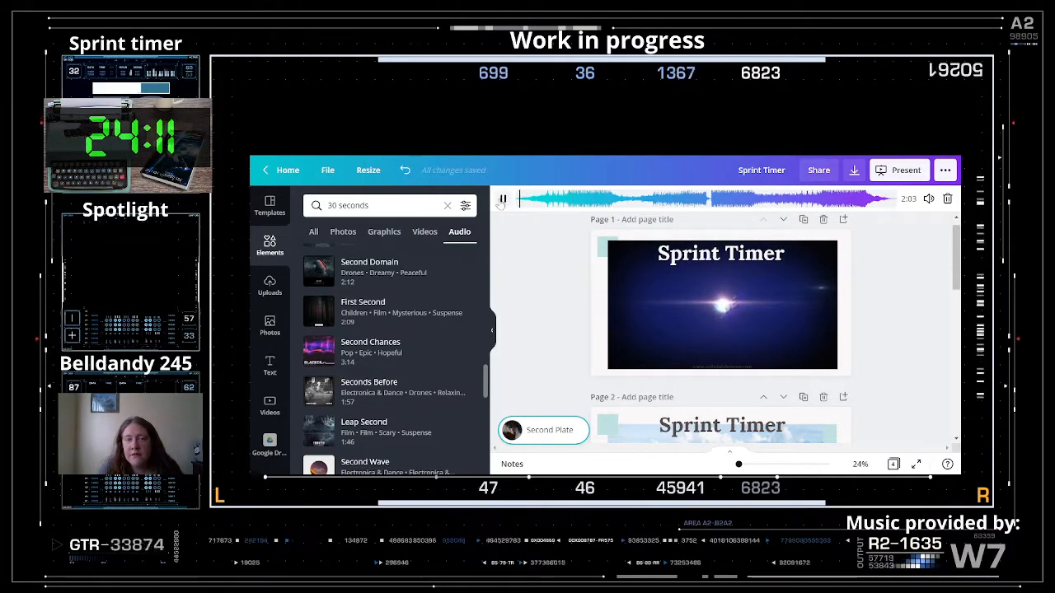
{"action": "left_click", "coordinate": [503, 198]}
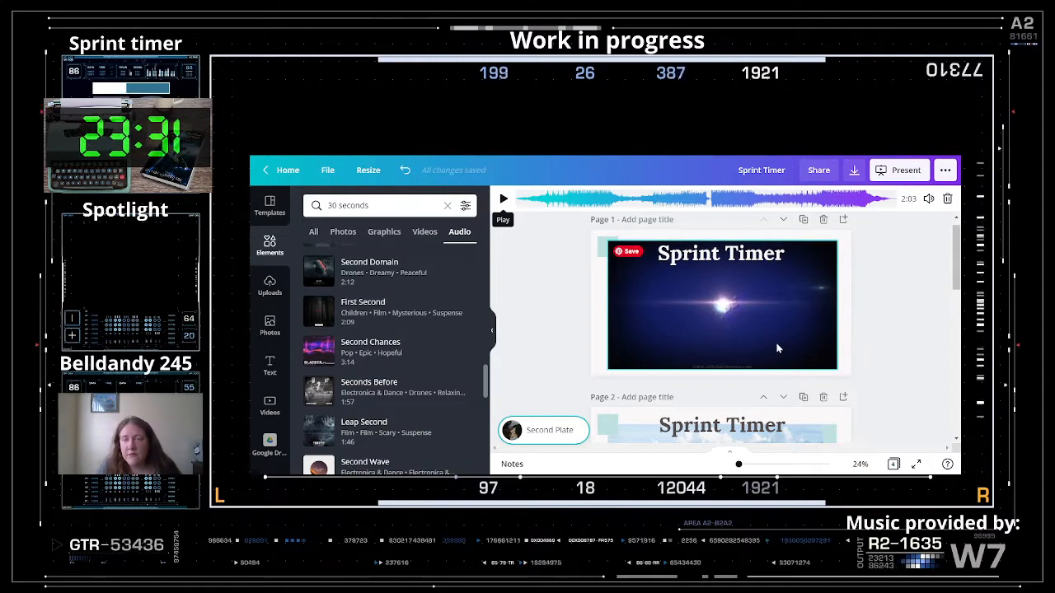
{"action": "scroll", "coordinate": [771, 353], "scroll_direction": "up", "scroll_amount": 1}
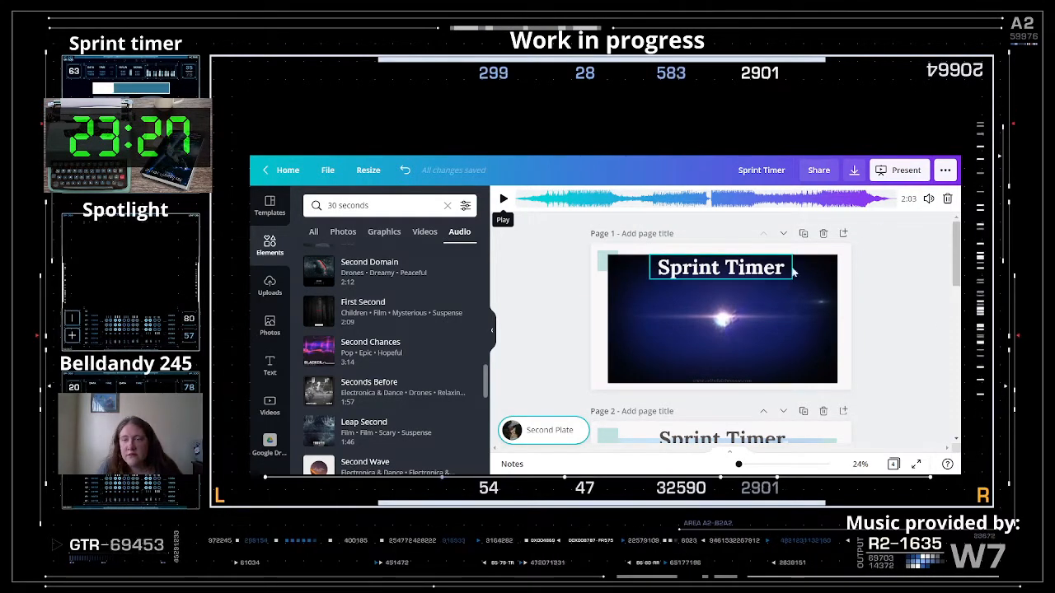
{"action": "scroll", "coordinate": [804, 326], "scroll_direction": "down", "scroll_amount": 3}
{"action": "scroll", "coordinate": [807, 325], "scroll_direction": "down", "scroll_amount": 4}
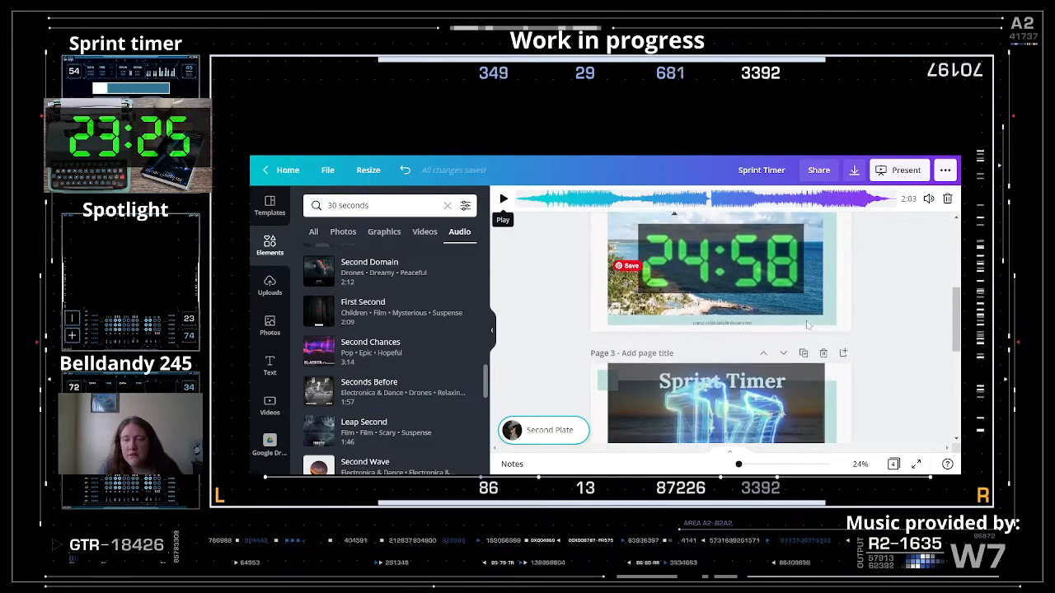
{"action": "scroll", "coordinate": [822, 244], "scroll_direction": "up", "scroll_amount": 2}
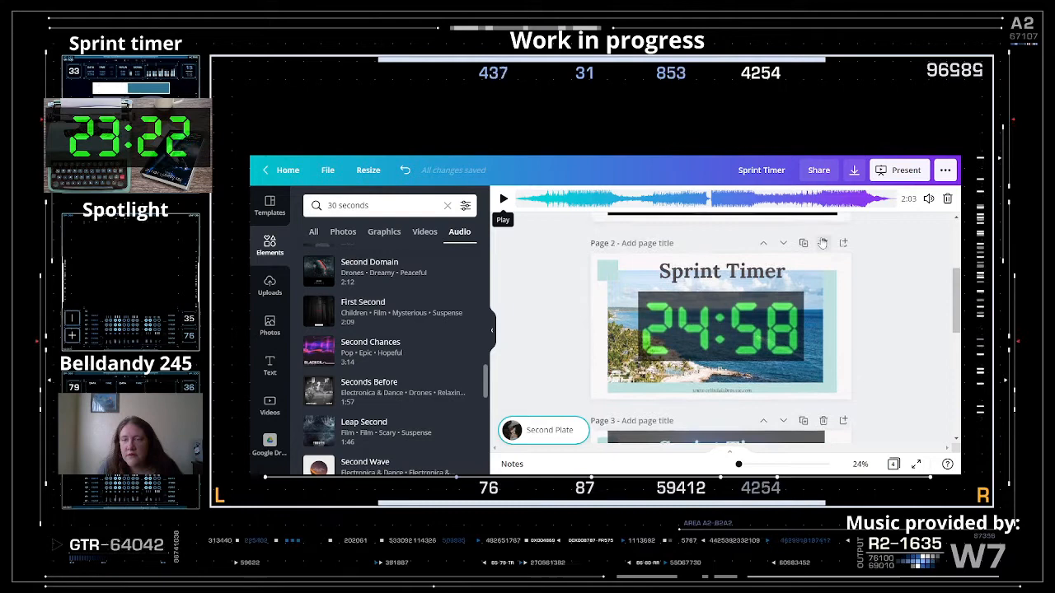
- Trim the page 2 countdown video to about a 44-second clip showing 1:15
{"action": "left_click", "coordinate": [709, 337]}
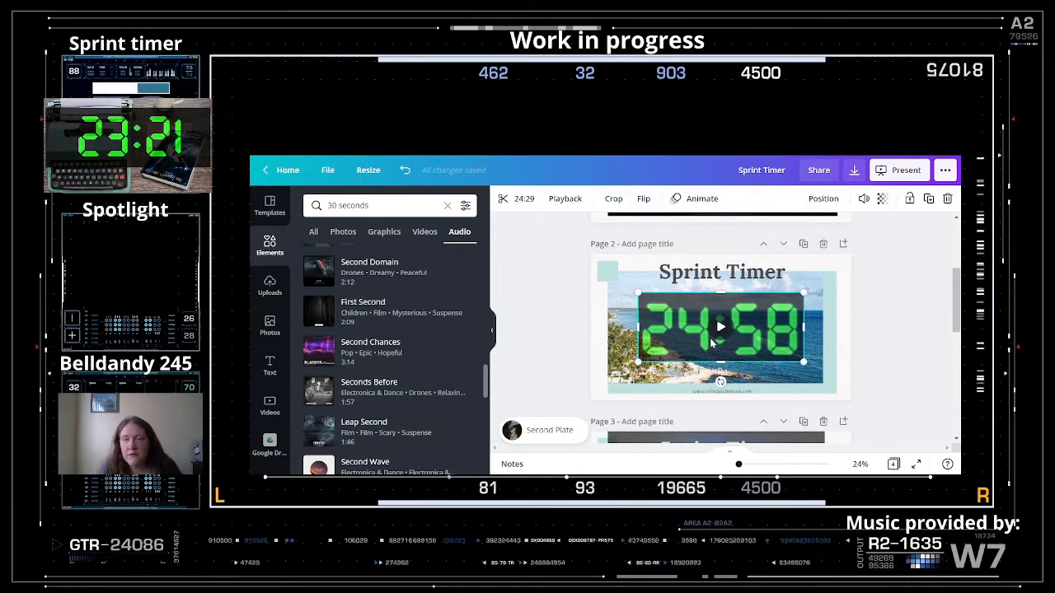
{"action": "left_click", "coordinate": [515, 199]}
{"action": "left_click_drag", "start_coordinate": [639, 198], "coordinate": [887, 199]}
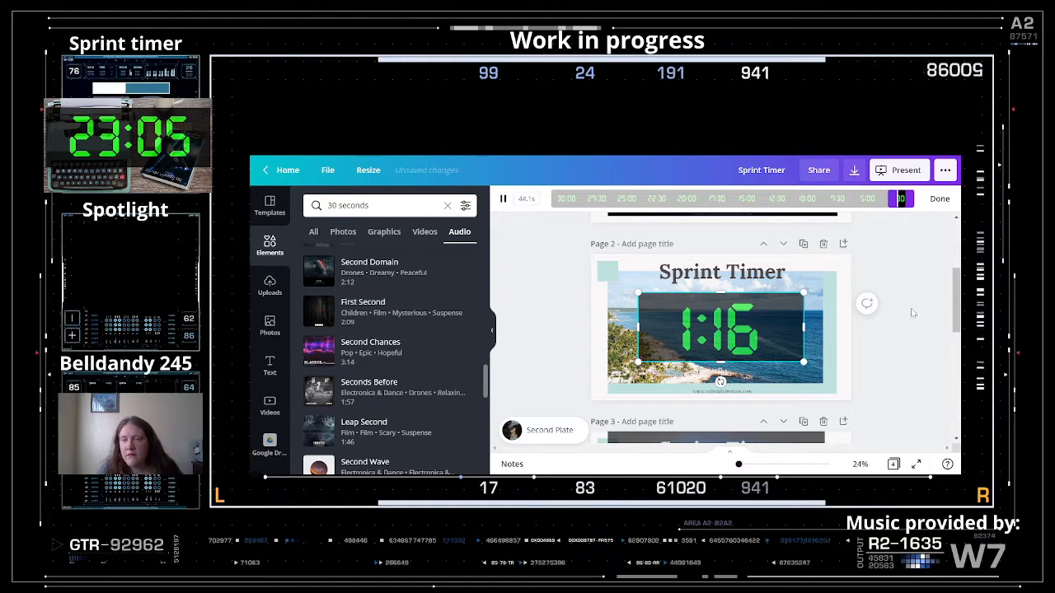
{"action": "left_click", "coordinate": [903, 280]}
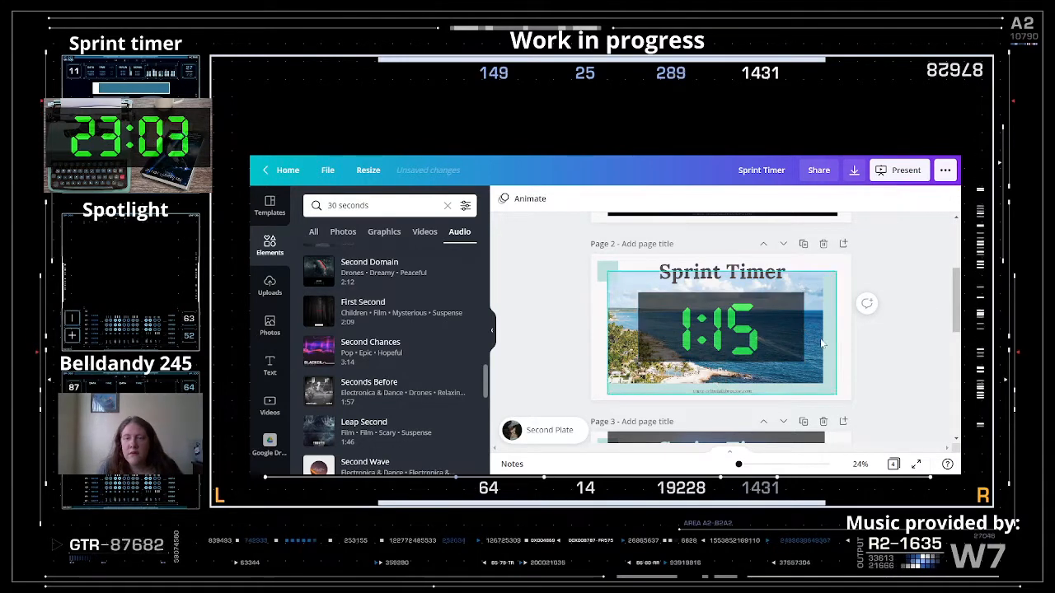
{"action": "scroll", "coordinate": [857, 313], "scroll_direction": "down", "scroll_amount": 5}
{"action": "scroll", "coordinate": [820, 342], "scroll_direction": "down", "scroll_amount": 3}
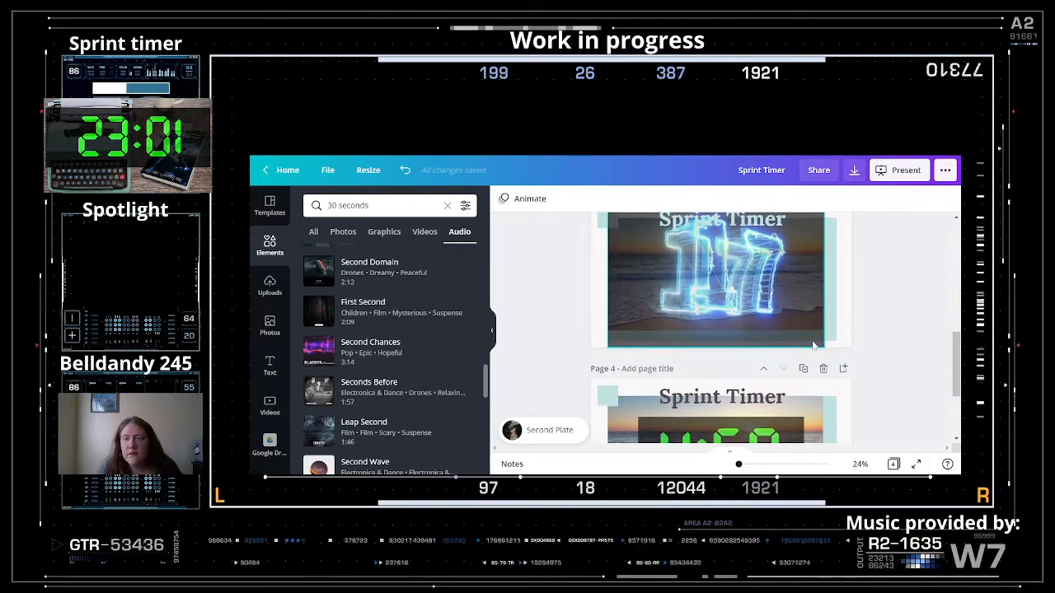
- Trim the page 4 5:00 countdown video to a 27.5-second clip starting at 0:56
{"action": "left_click", "coordinate": [744, 324]}
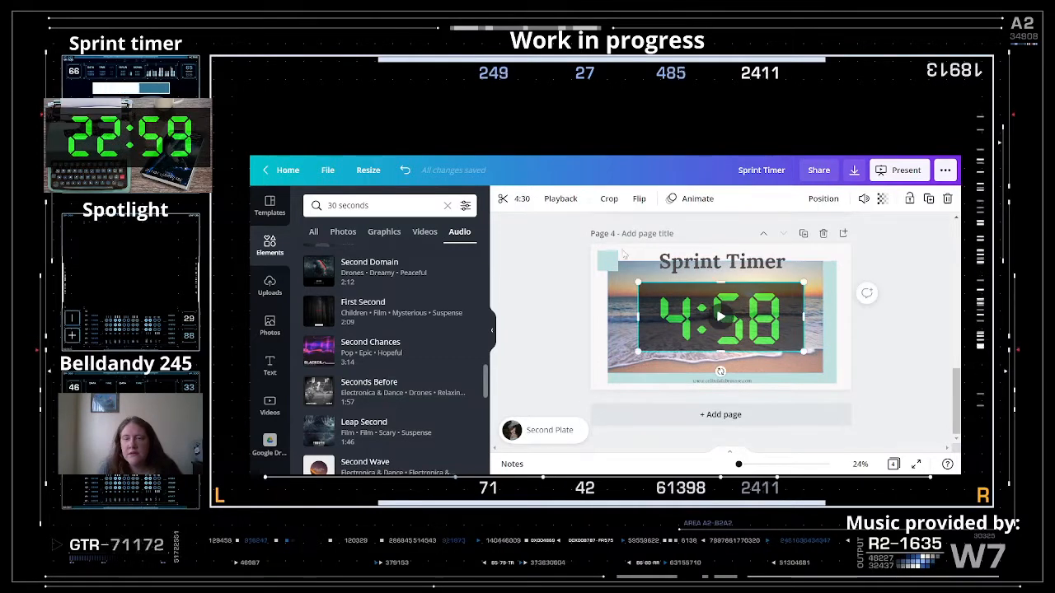
{"action": "left_click", "coordinate": [519, 199]}
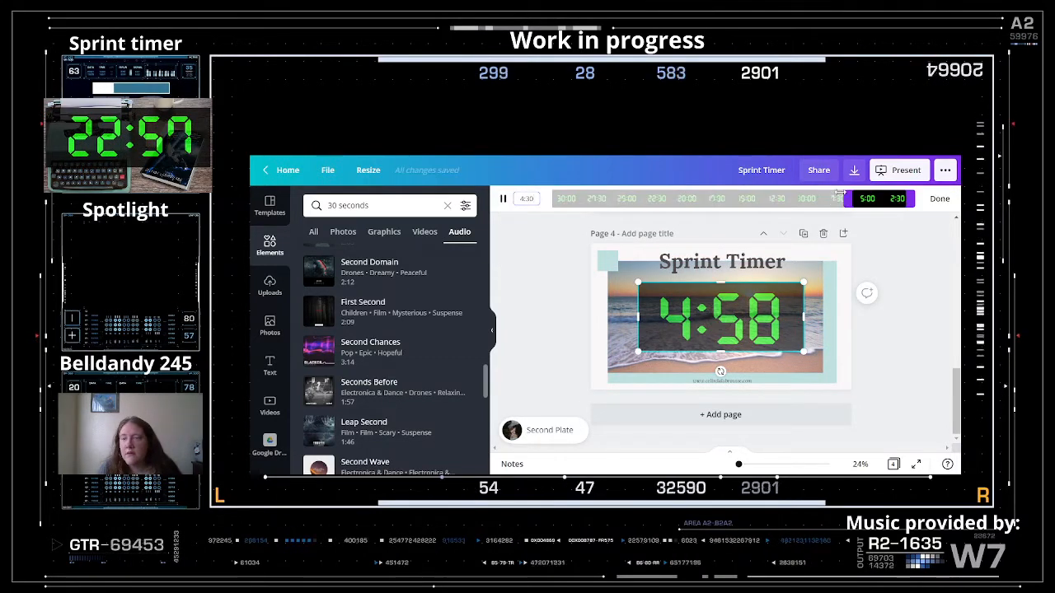
{"action": "left_click_drag", "start_coordinate": [842, 197], "coordinate": [896, 198]}
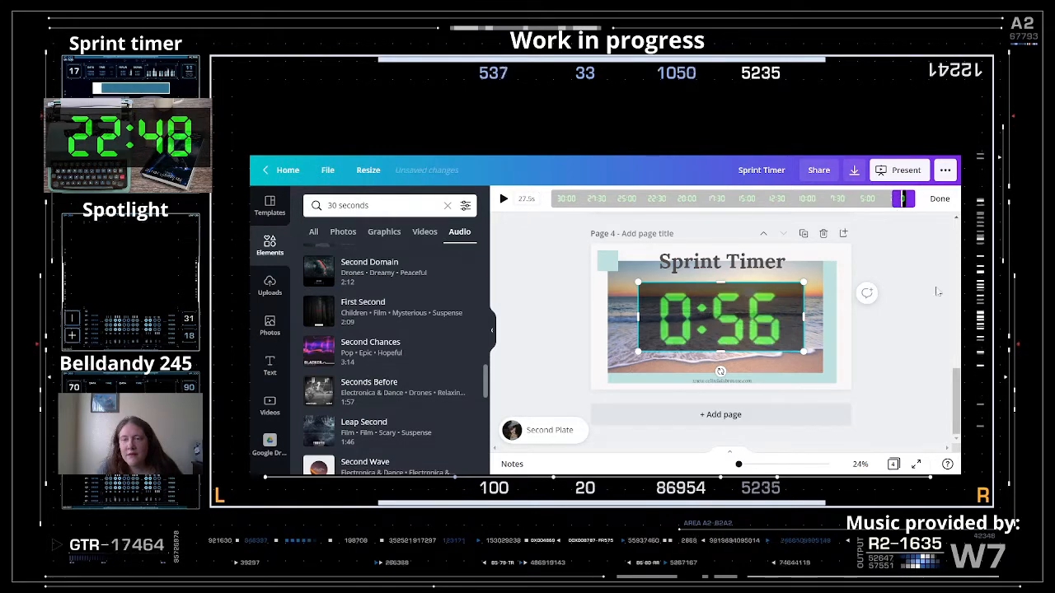
{"action": "left_click", "coordinate": [890, 338]}
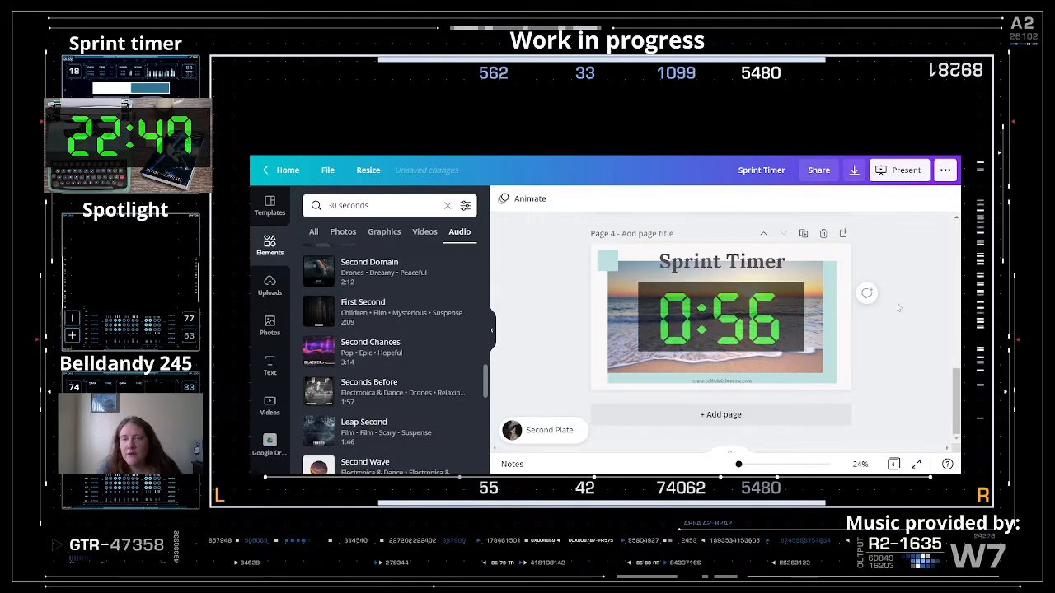
{"action": "left_click", "coordinate": [896, 173]}
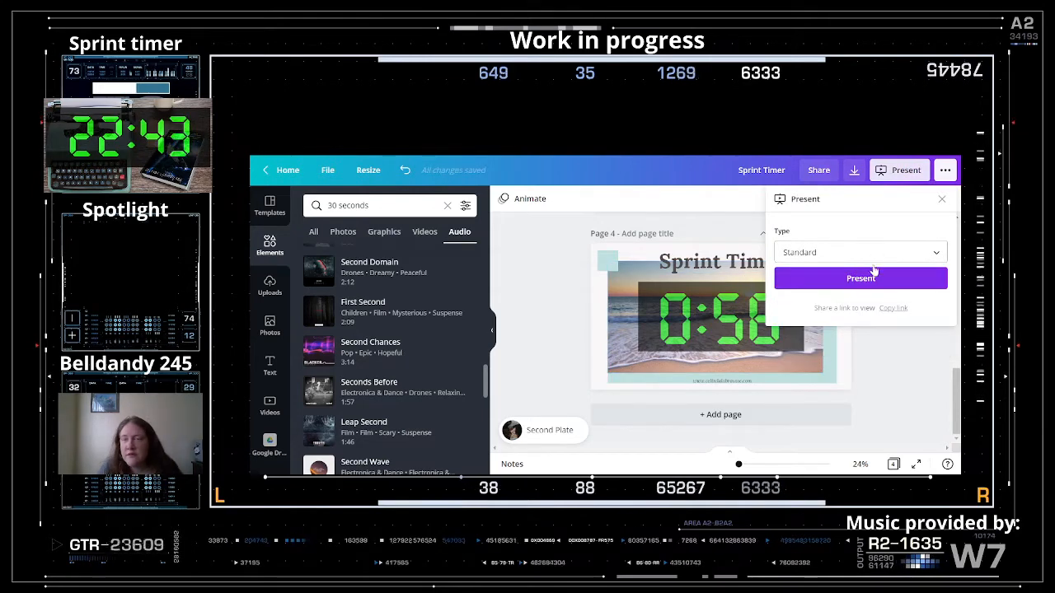
- Present the Sprint Timer deck using the Standard presentation type
{"action": "left_click", "coordinate": [872, 276]}
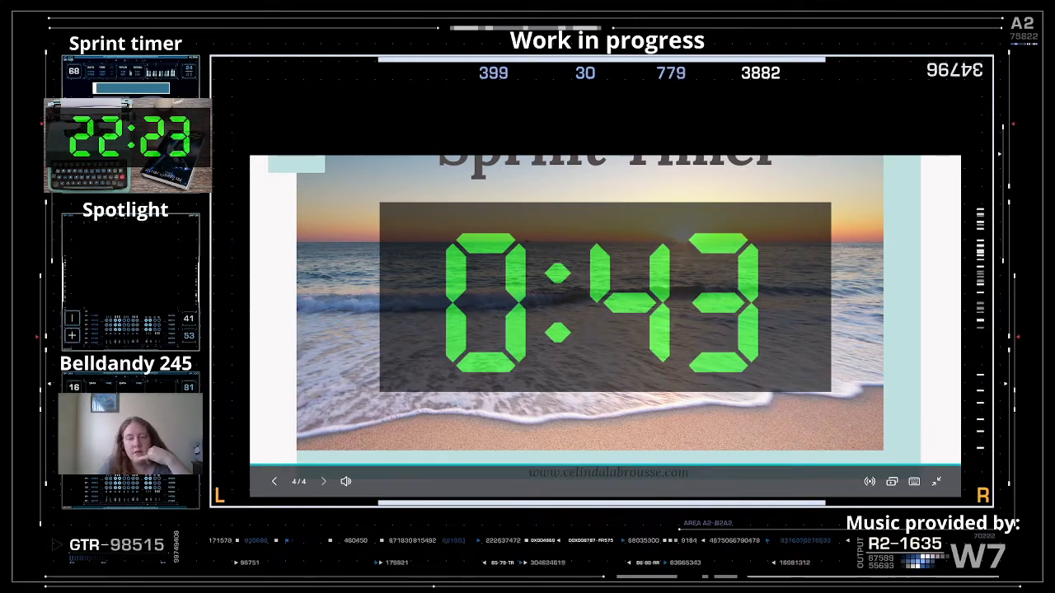
- Go back two slides so the presentation shows slide 1/4 with the light-burst intro
{"action": "left_click", "coordinate": [274, 482]}
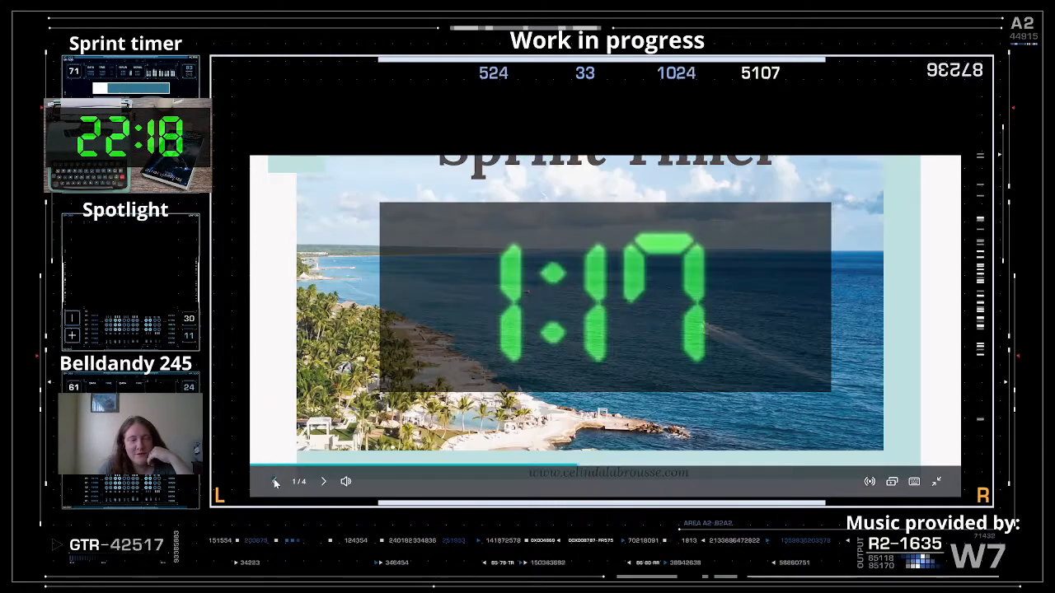
{"action": "left_click", "coordinate": [275, 482]}
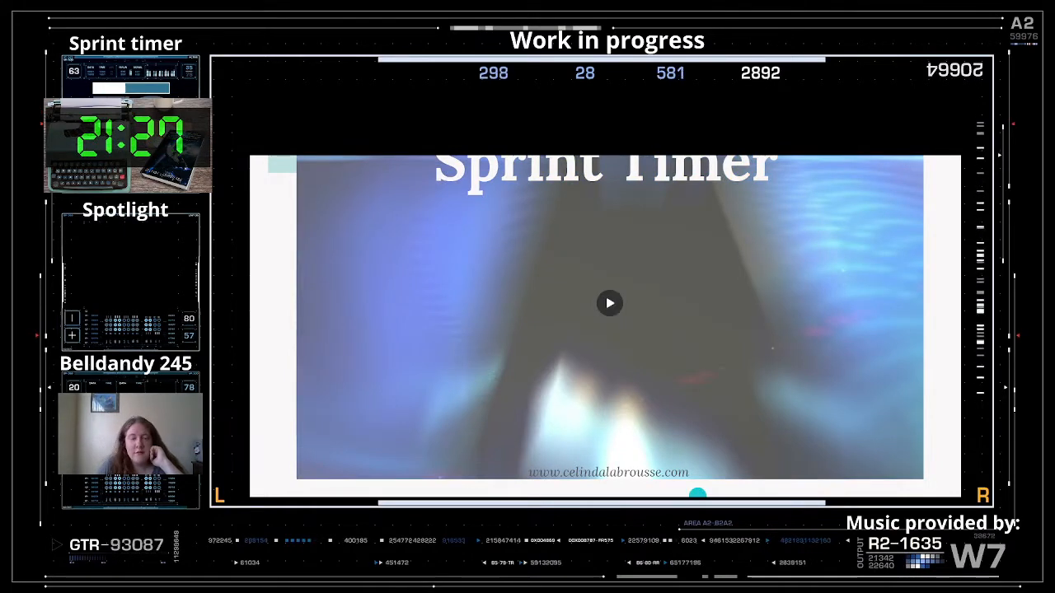
- Advance the presentation to slides 2, 3 and 4/4, then exit full screen with Esc
{"action": "mouse_move", "coordinate": [337, 412]}
{"action": "left_click", "coordinate": [322, 482]}
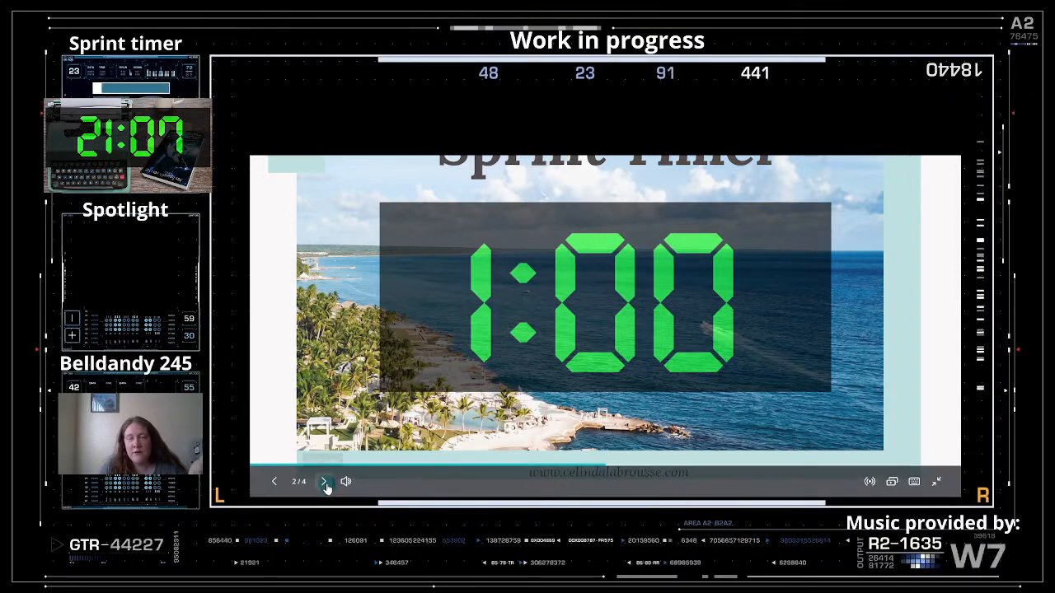
{"action": "left_click", "coordinate": [324, 483]}
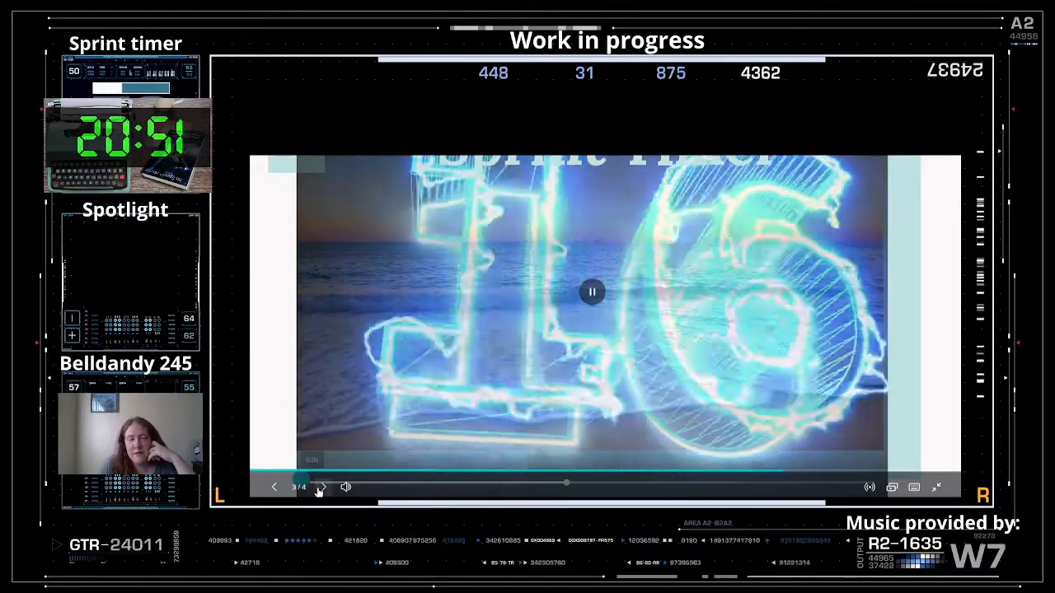
{"action": "left_click", "coordinate": [322, 482]}
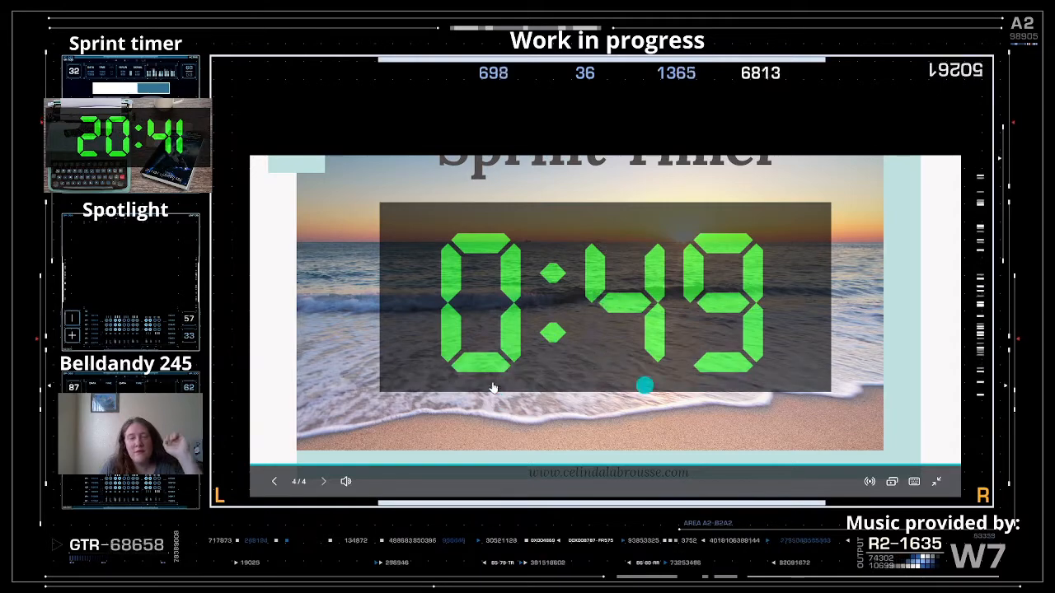
{"action": "key", "text": "Escape"}
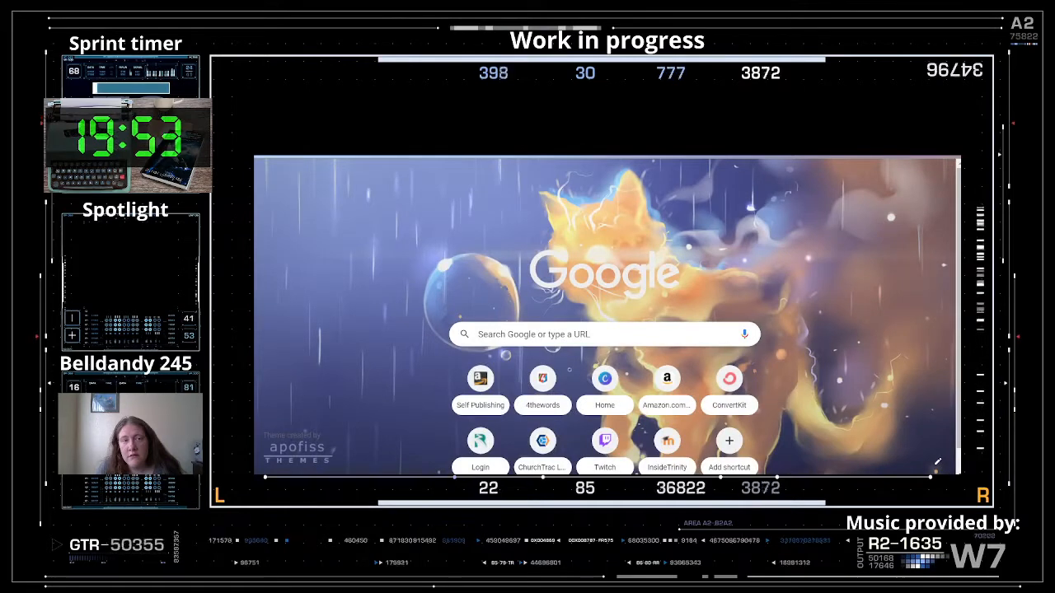
- Close the empty new tab with Ctrl+W to get back to the Canva editor
{"action": "key", "text": "ctrl+w"}
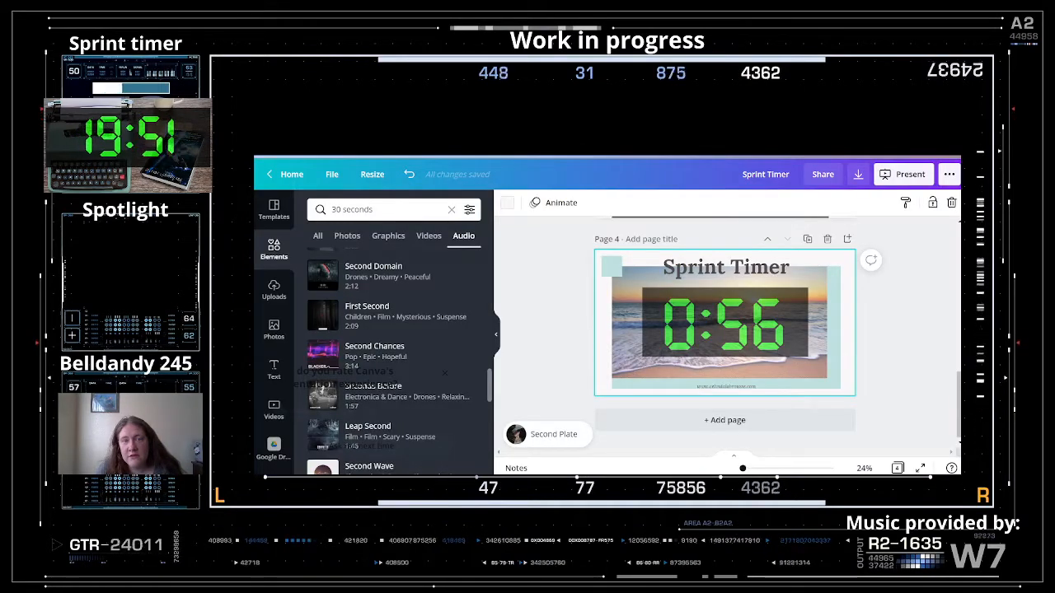